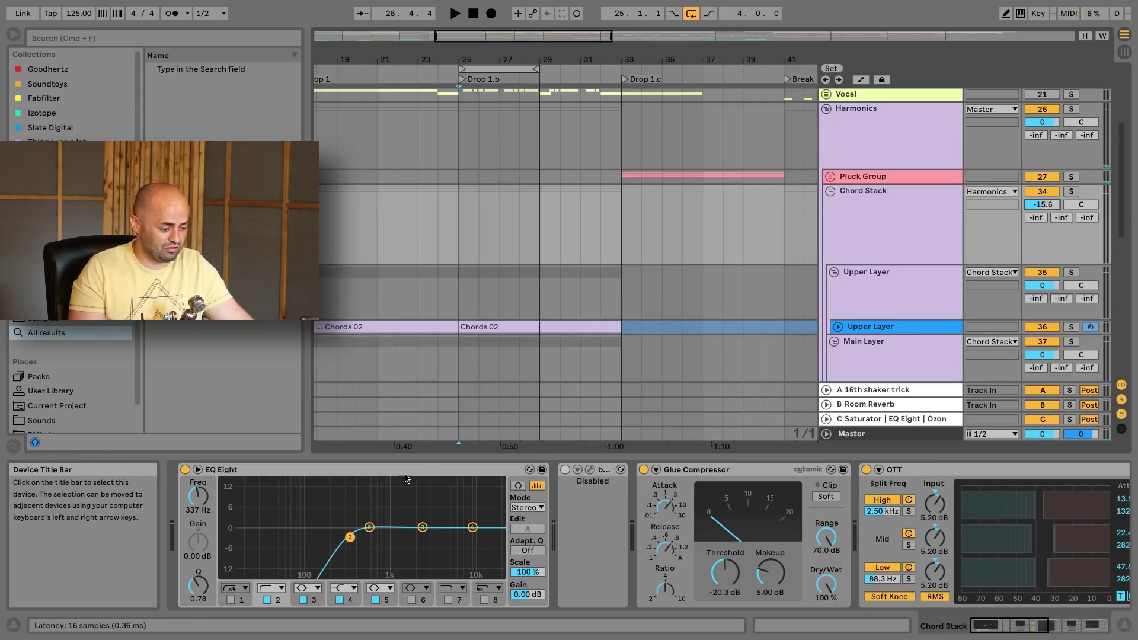
# Remove EQ Eight, the disabled plug-in beside it, Glue Compressor, OTT and Pluck Sidechain from the Chord Stack group
pyautogui.click(1057, 633)
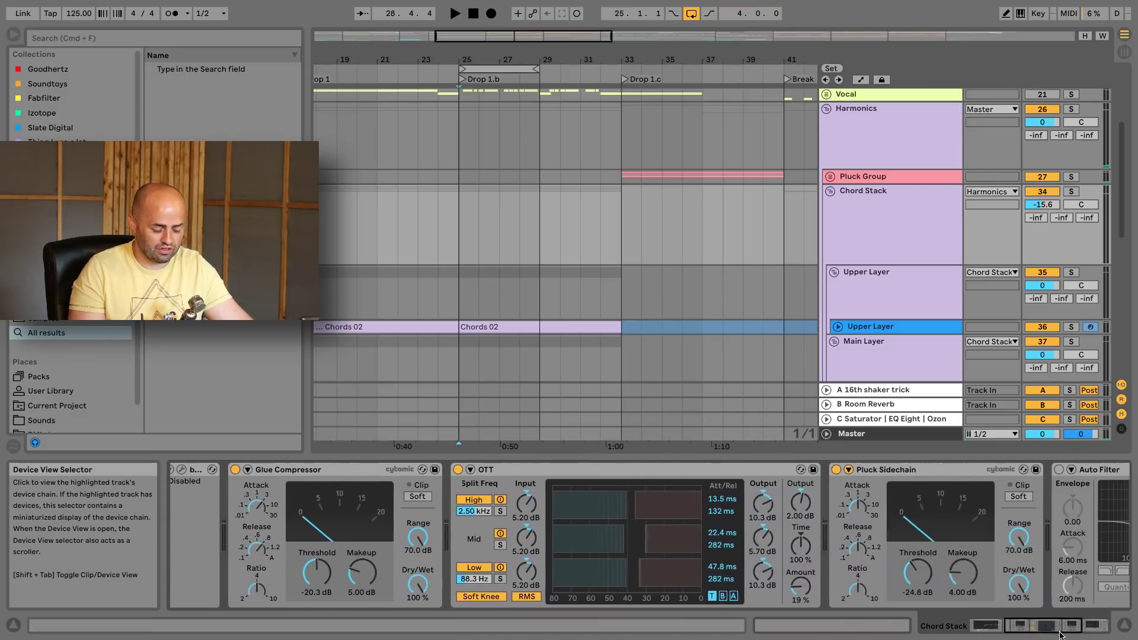
pyautogui.moveTo(1072, 635); pyautogui.dragTo(973, 635)
pyautogui.click(456, 477)
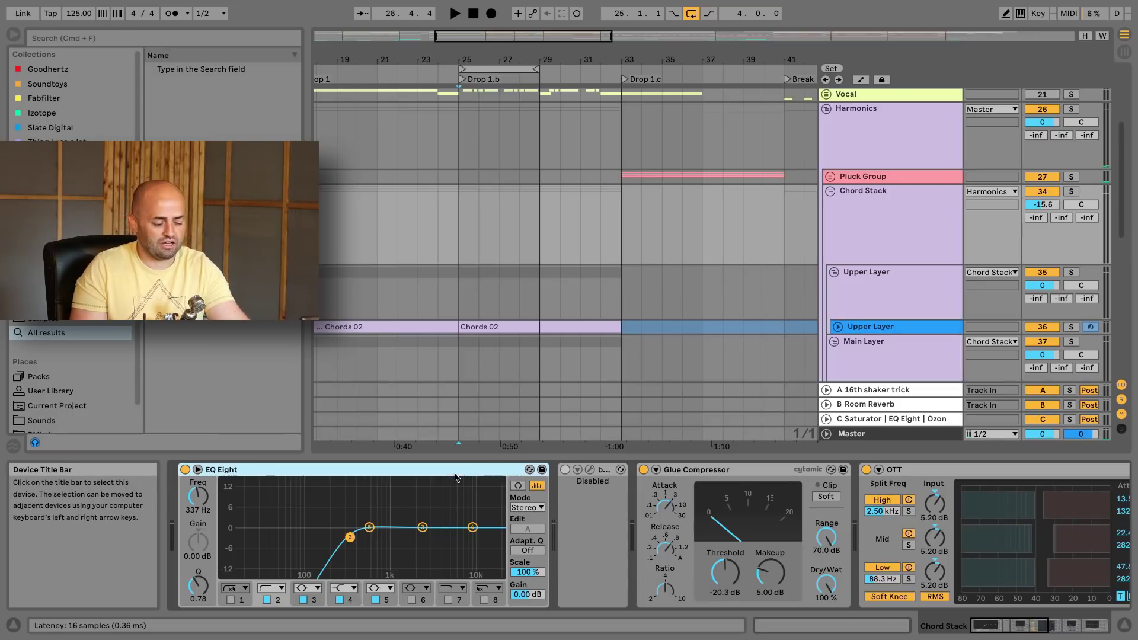
pyautogui.press('Delete')
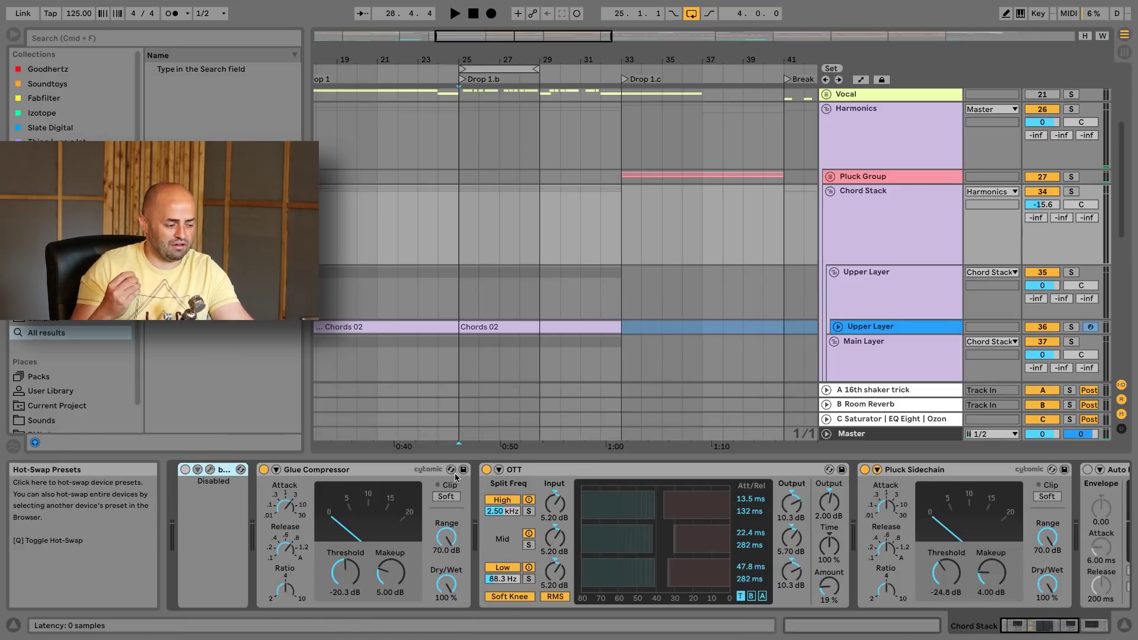
pyautogui.press('Delete')
pyautogui.press('Delete')
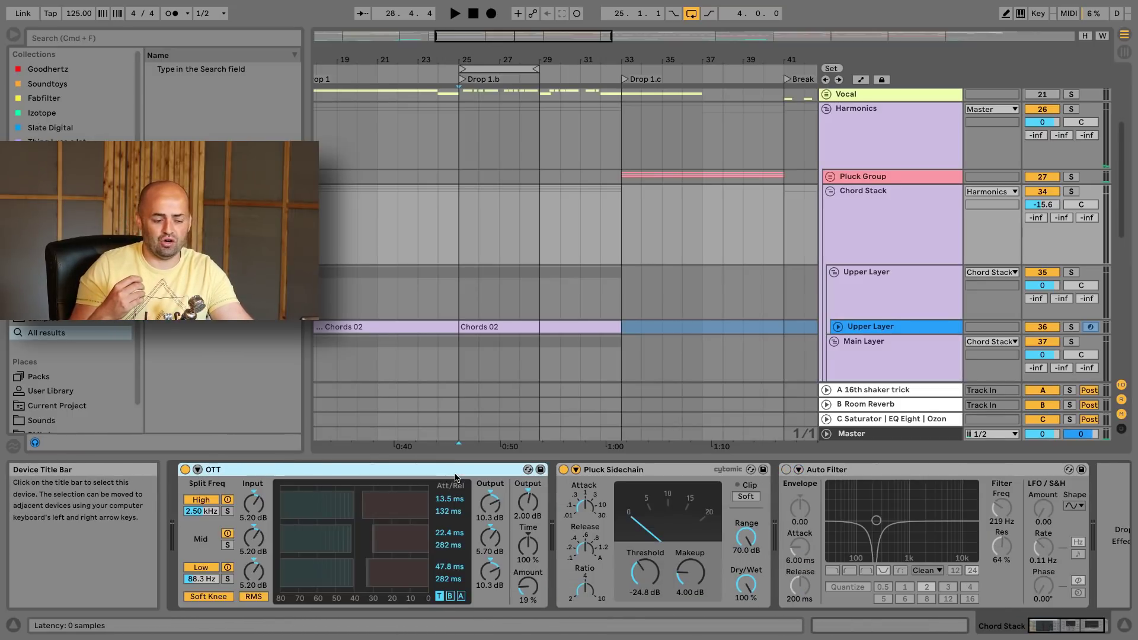
pyautogui.press('Delete')
pyautogui.press('Delete')
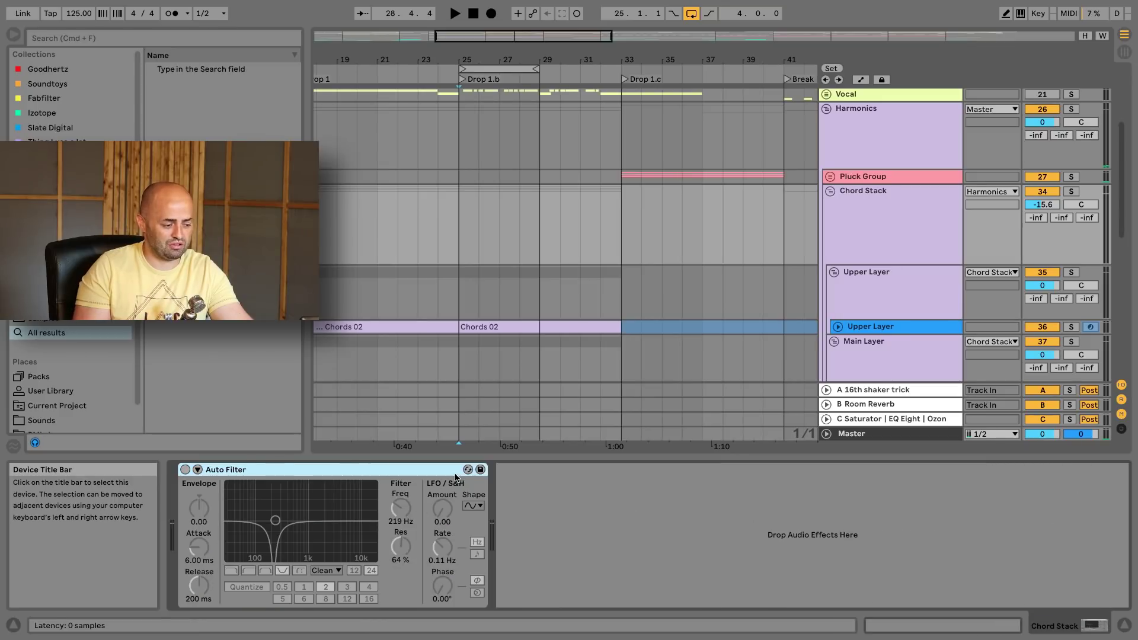
# Clear the Upper Layer group's effects, including FabFilter Pro-C 2, Tighter Multiband, Better EQ Preset and the disabled plug-ins
pyautogui.click(915, 302)
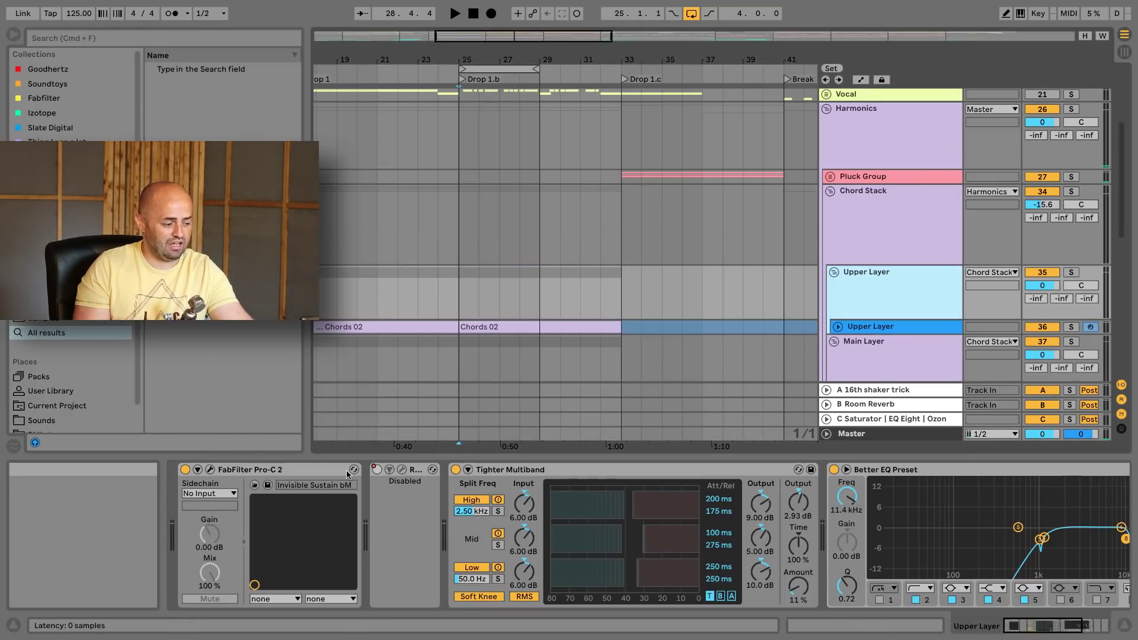
pyautogui.press('Delete')
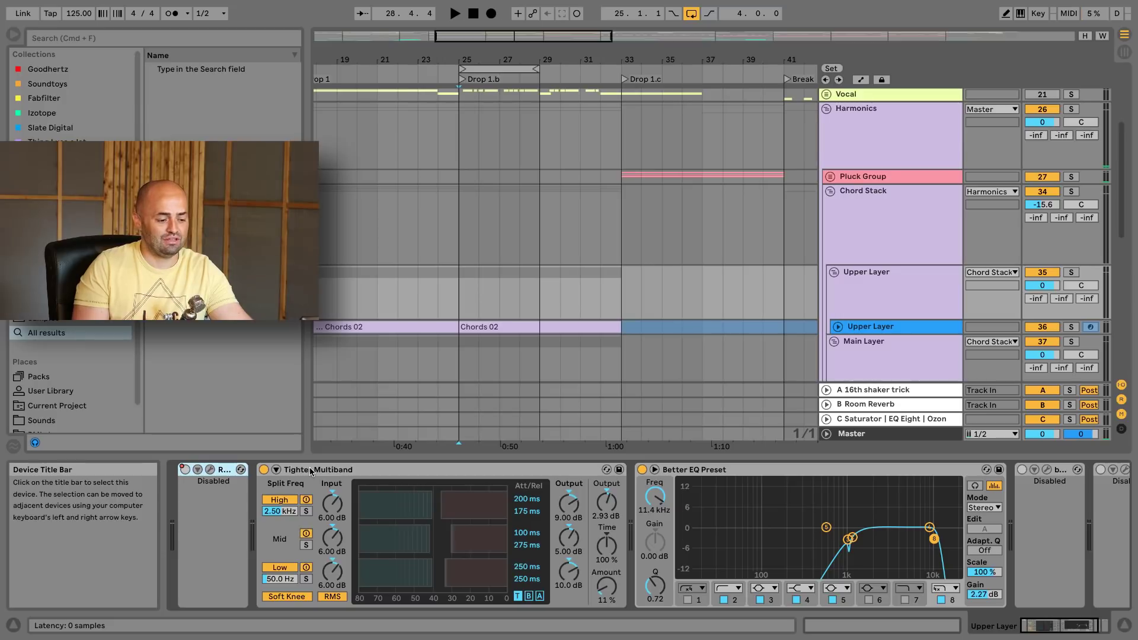
pyautogui.press('Delete')
pyautogui.press('Delete')
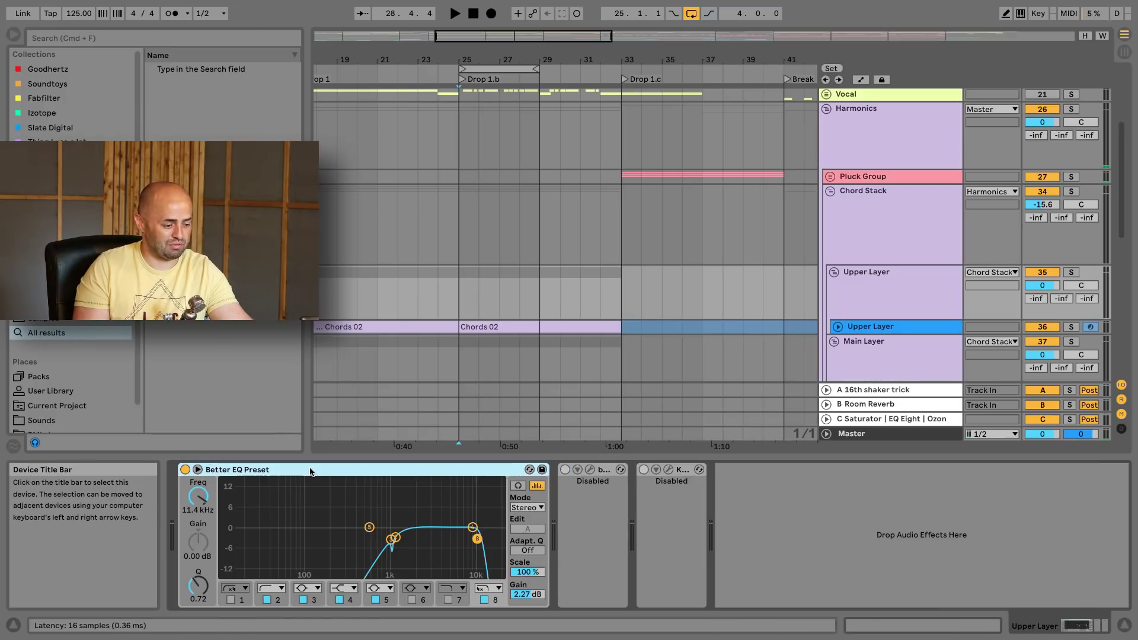
pyautogui.press('Delete')
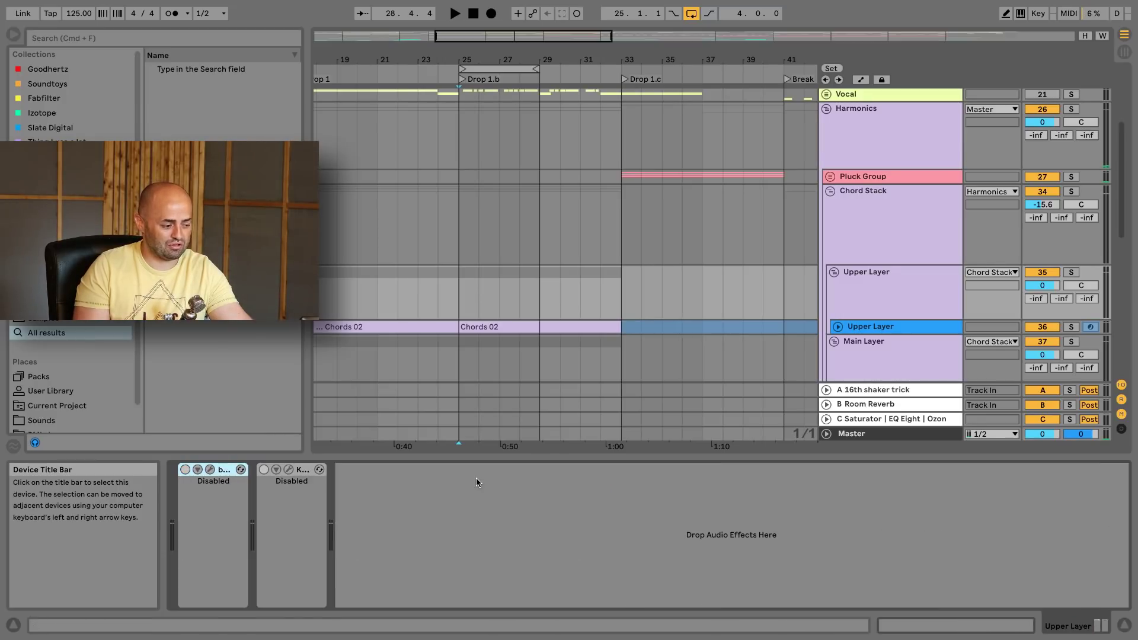
pyautogui.press('Delete')
# Remove Tighter Multiband, Decapitator and the two disabled plug-ins from the Main Layer group, keeping Better EQ Preset
pyautogui.press('Down')
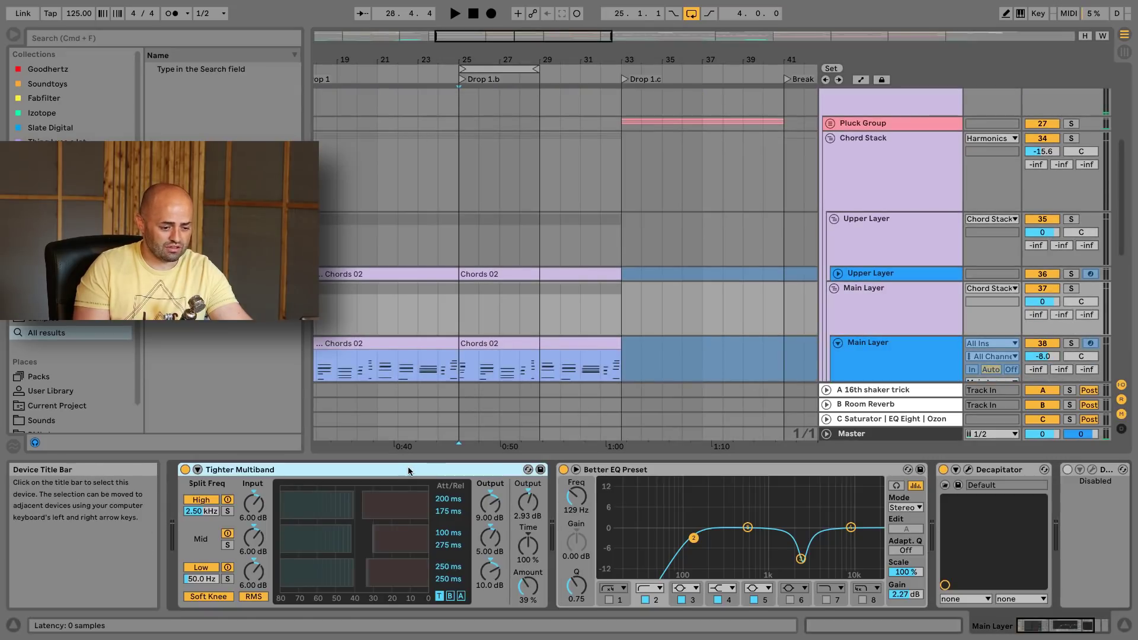
pyautogui.press('Delete')
pyautogui.click(618, 471)
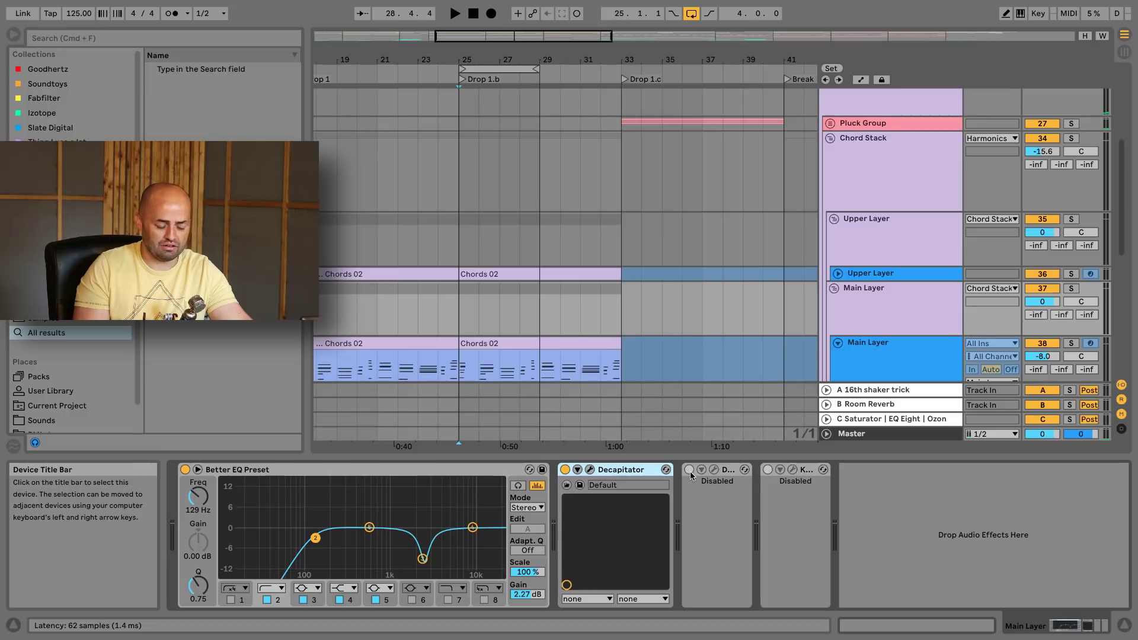
pyautogui.press('Delete')
pyautogui.press('Delete')
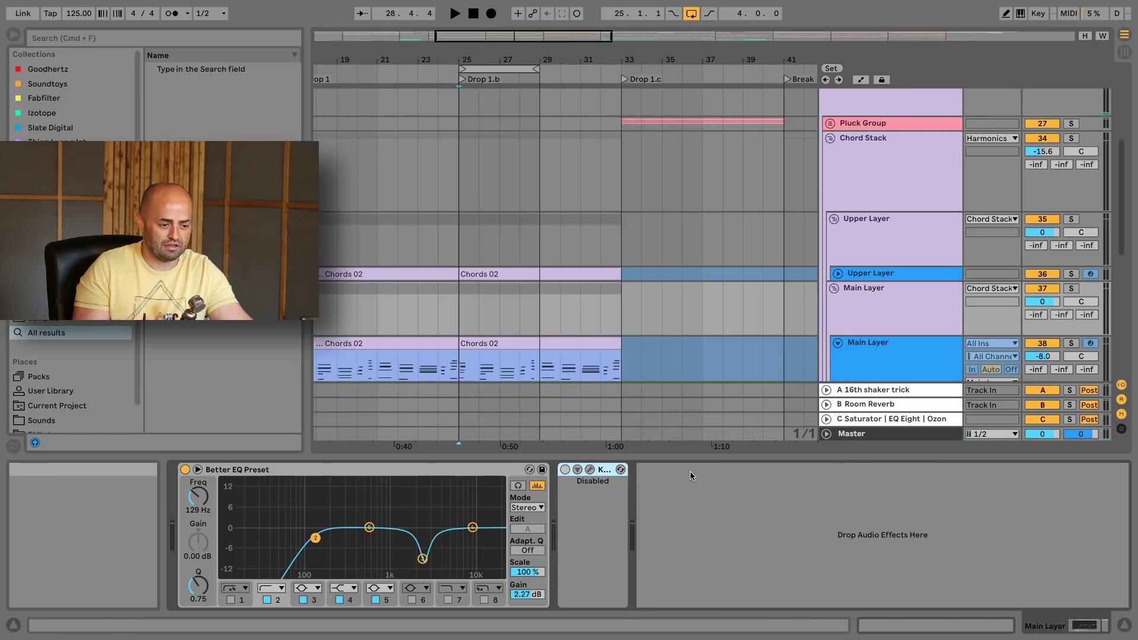
pyautogui.press('Delete')
# Remove Tighter Multiband, Decapitator and the disabled plug-in after it from the Meh Layer group, keeping Better EQ Preset
pyautogui.scroll(-5, 877, 312)
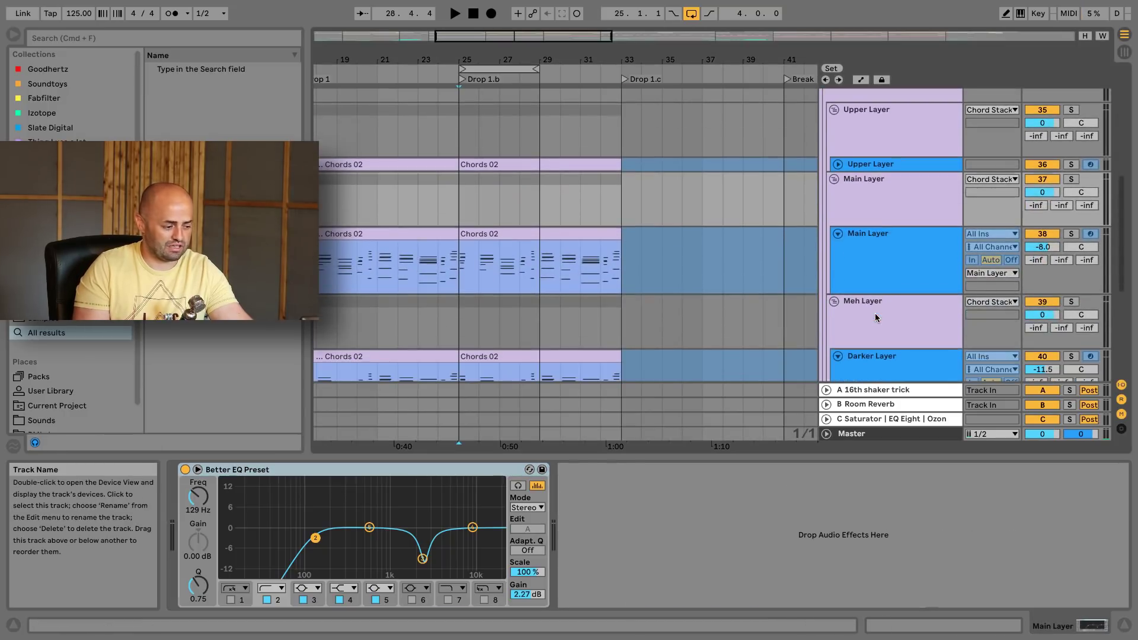
pyautogui.click(874, 313)
pyautogui.click(450, 483)
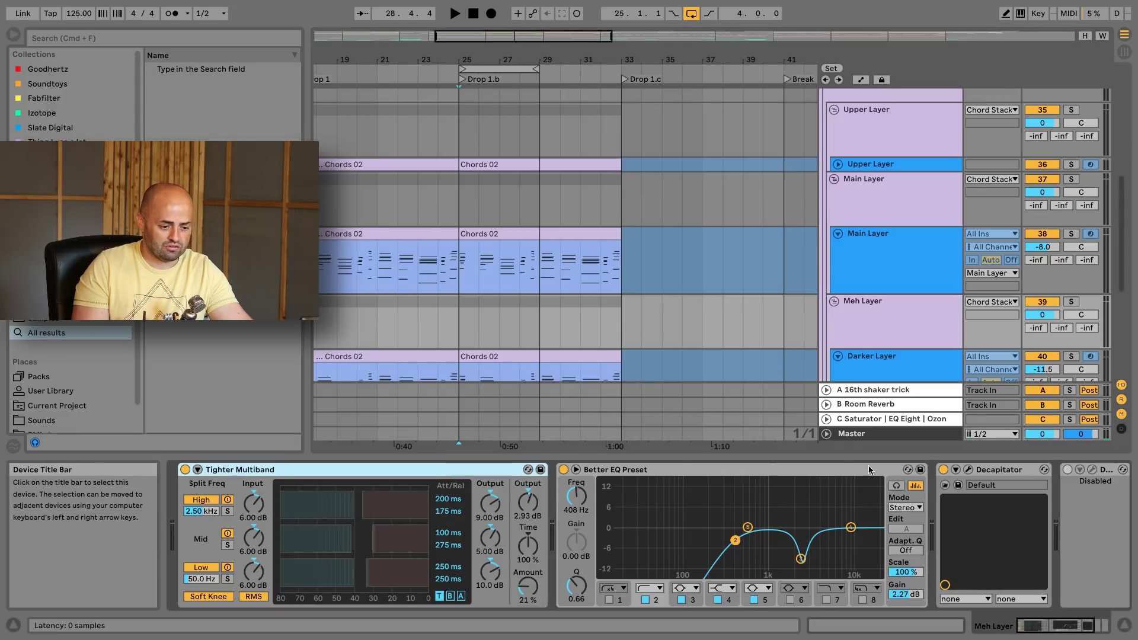
pyautogui.press('Delete')
pyautogui.click(660, 471)
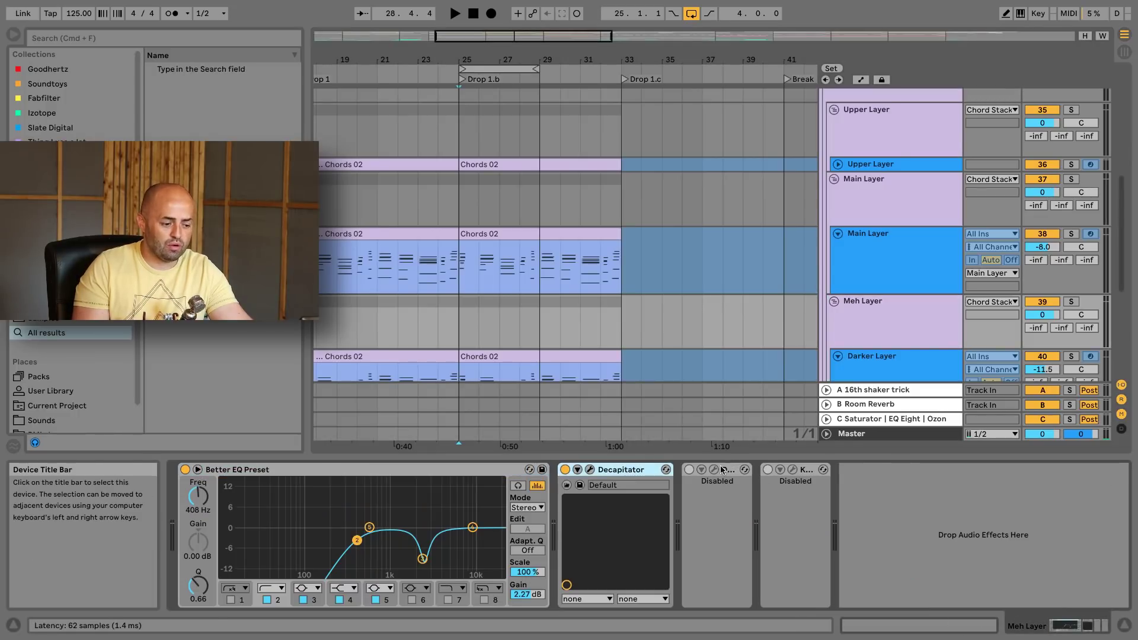
pyautogui.press('Delete')
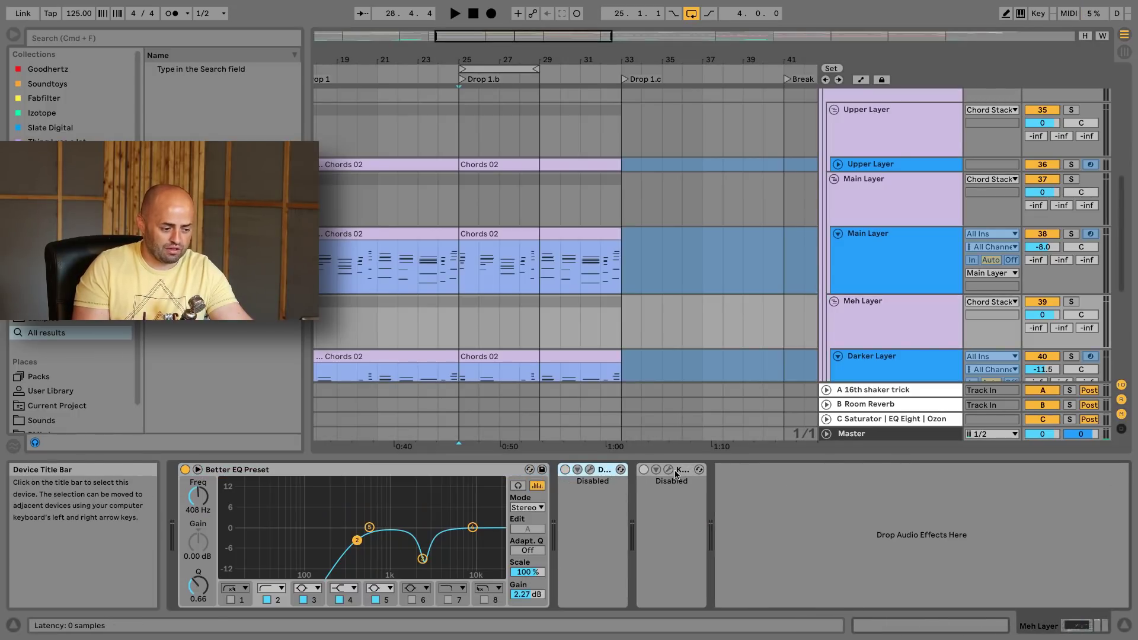
pyautogui.press('Delete')
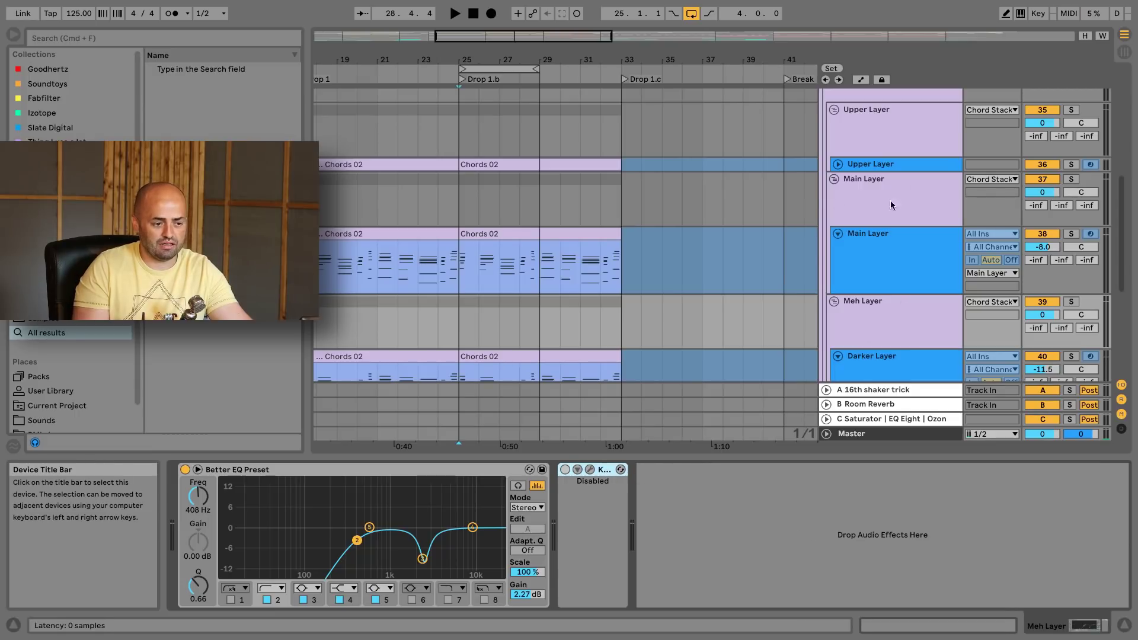
# Remove Tighter Multiband, Decapitator, A Bit Warmer and the disabled plug-in from the Low Layer group, keeping Better EQ Preset
pyautogui.scroll(-3, 930, 358)
pyautogui.click(901, 344)
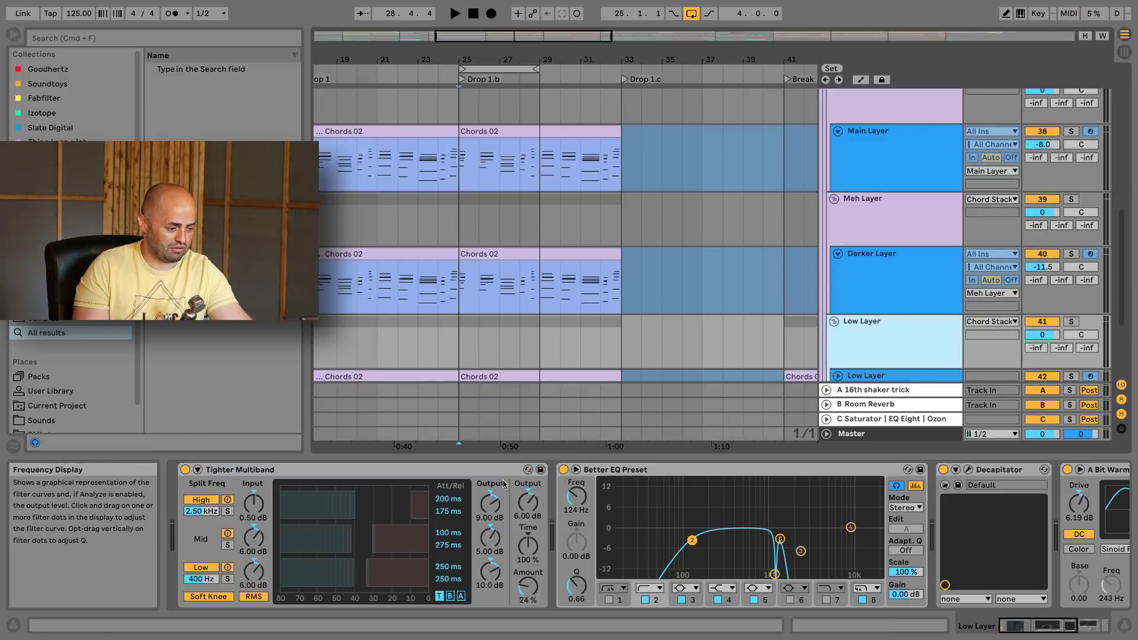
pyautogui.click(435, 469)
pyautogui.press('Delete')
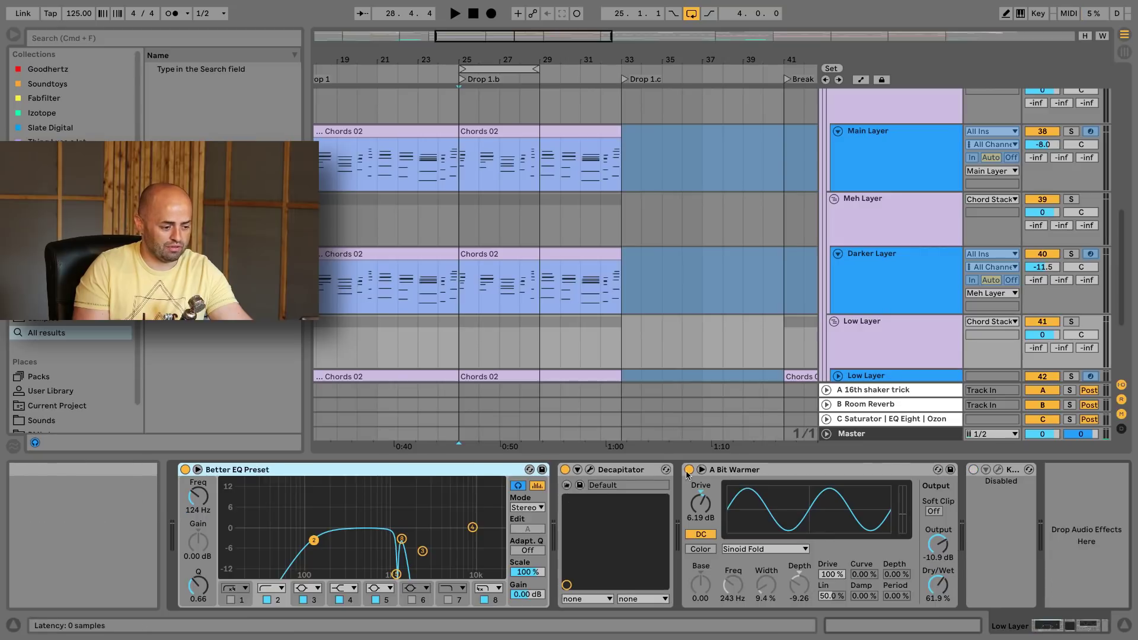
pyautogui.click(617, 472)
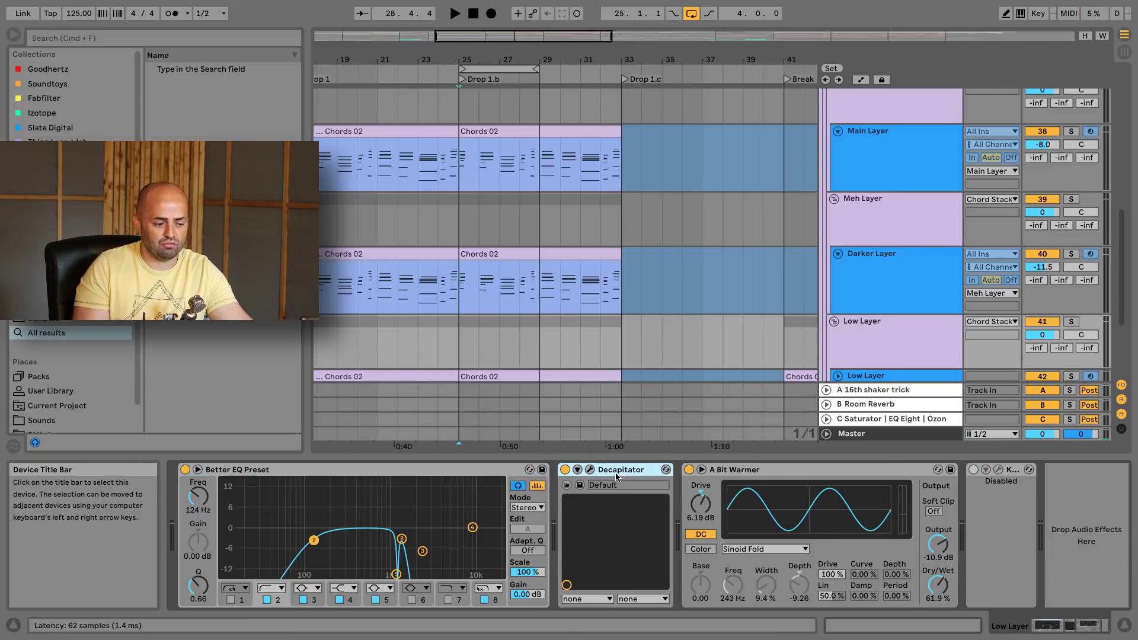
pyautogui.press('Delete')
pyautogui.press('Delete')
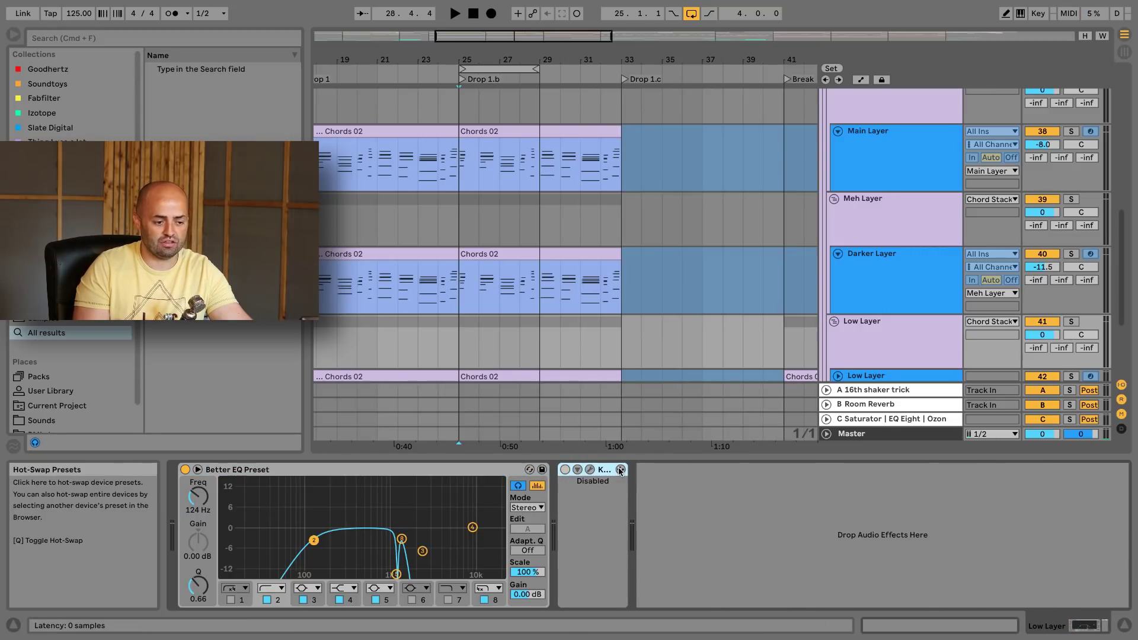
pyautogui.press('Delete')
# Move the Main Layer group above the Upper Layer group inside Chord Stack
pyautogui.scroll(-2, 859, 352)
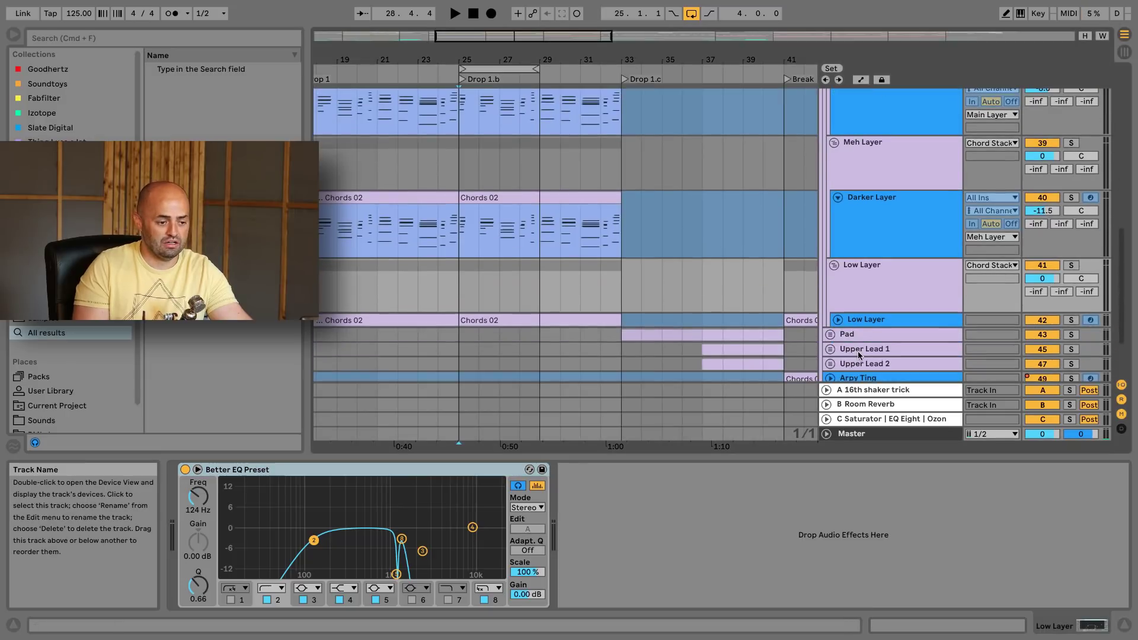
pyautogui.scroll(4, 871, 338)
pyautogui.click(880, 160)
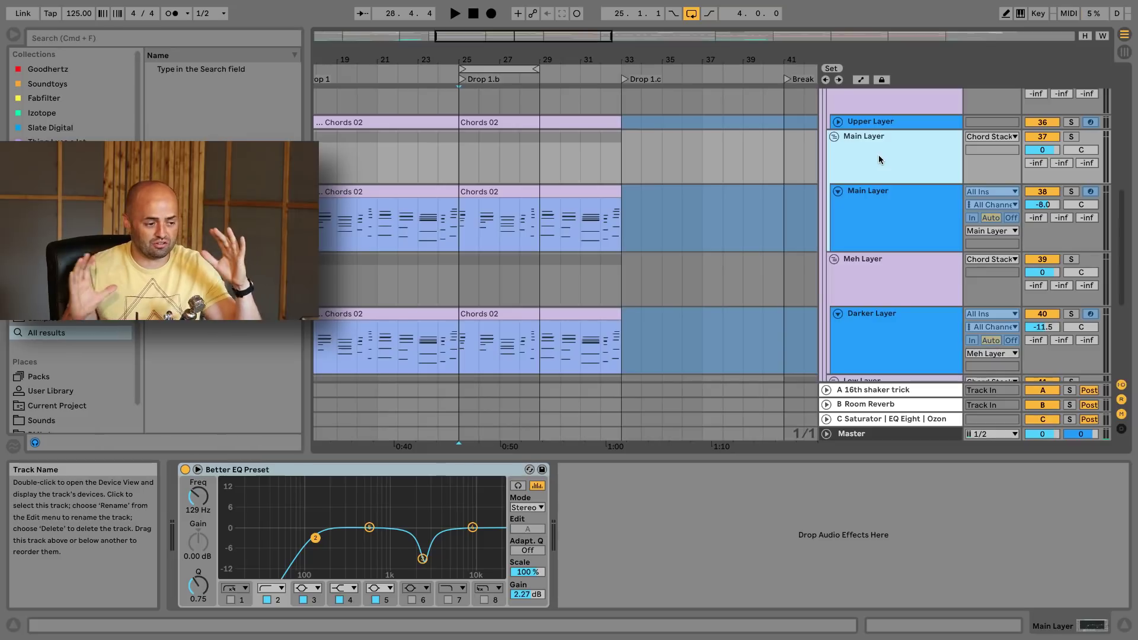
pyautogui.scroll(3, 876, 196)
pyautogui.moveTo(877, 217); pyautogui.dragTo(875, 158)
pyautogui.moveTo(876, 200); pyautogui.dragTo(876, 200)
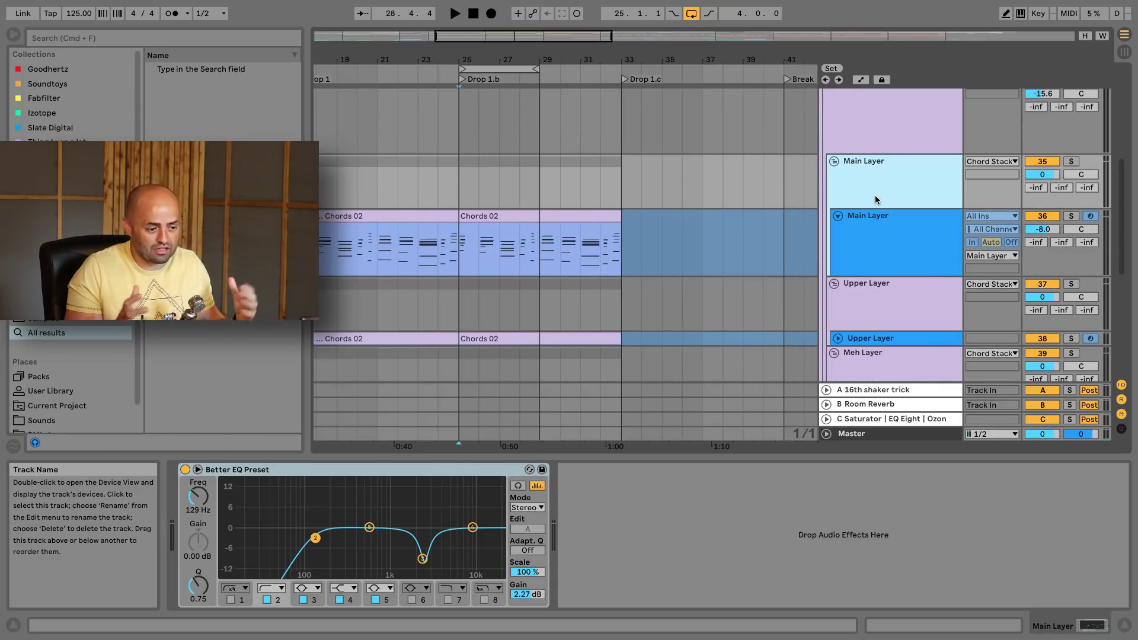
pyautogui.scroll(-4, 876, 200)
pyautogui.scroll(-3, 869, 296)
pyautogui.scroll(3, 871, 266)
pyautogui.scroll(5, 869, 224)
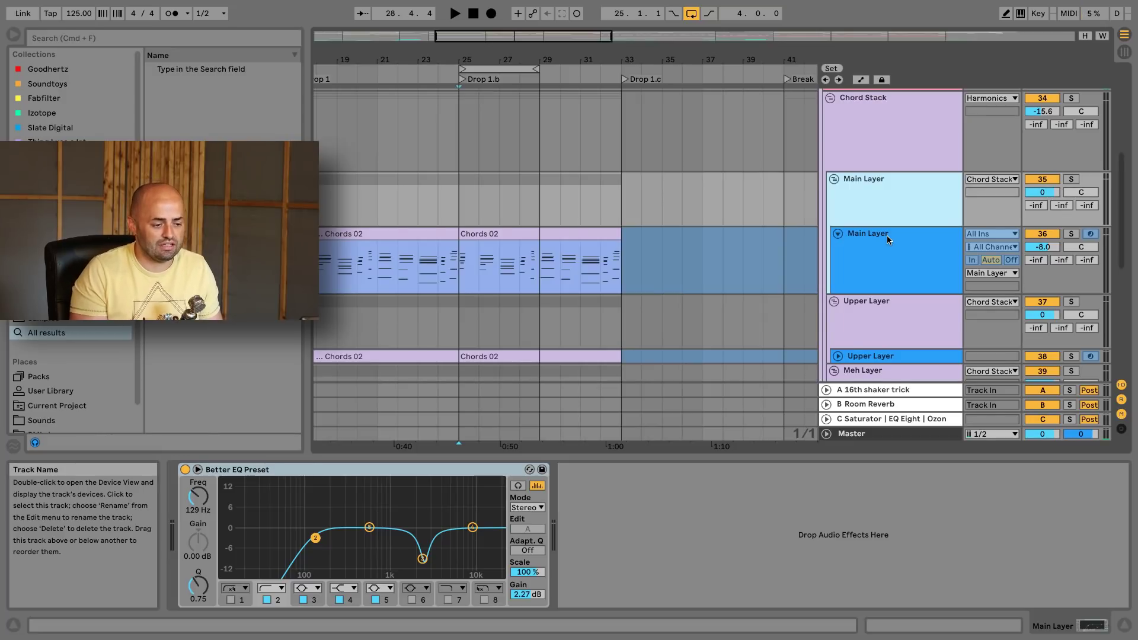
# Mute the Upper Layer, Meh Layer and Low Layer groups, and fold the Upper Layer and Meh Layer groups
pyautogui.scroll(-2, 889, 249)
pyautogui.scroll(-3, 900, 292)
pyautogui.scroll(2, 936, 286)
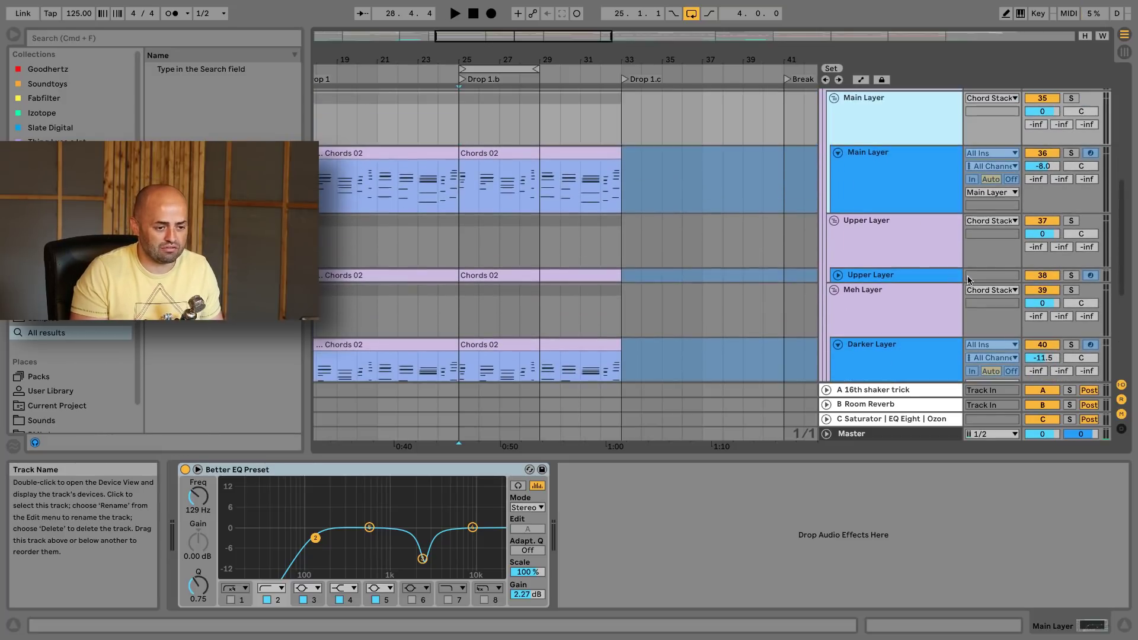
pyautogui.click(833, 220)
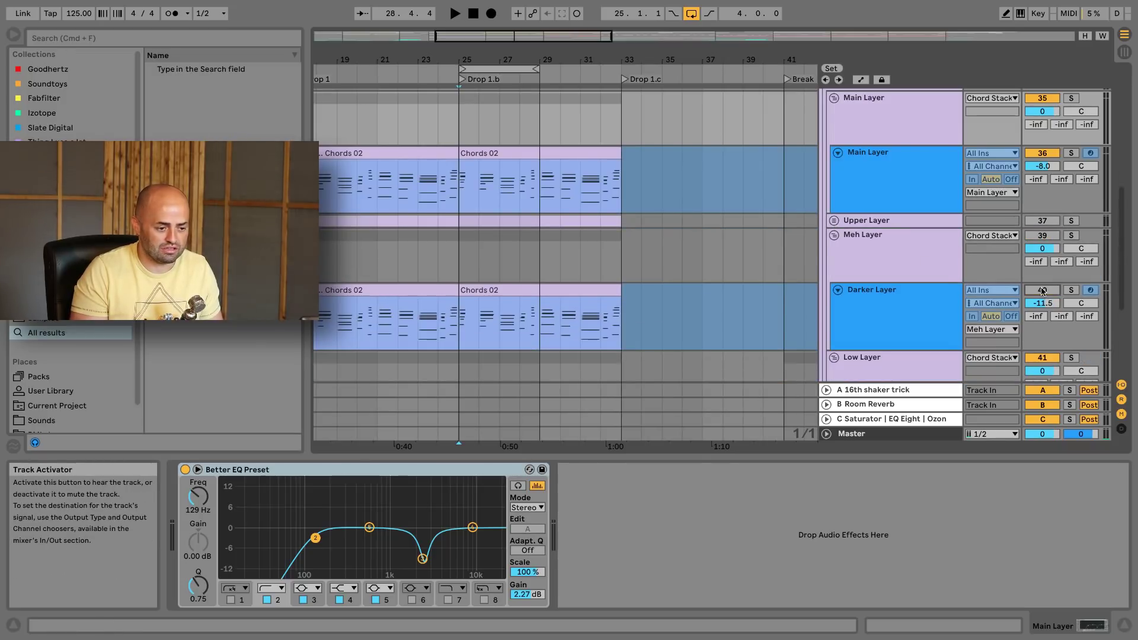
pyautogui.click(833, 235)
pyautogui.click(1040, 252)
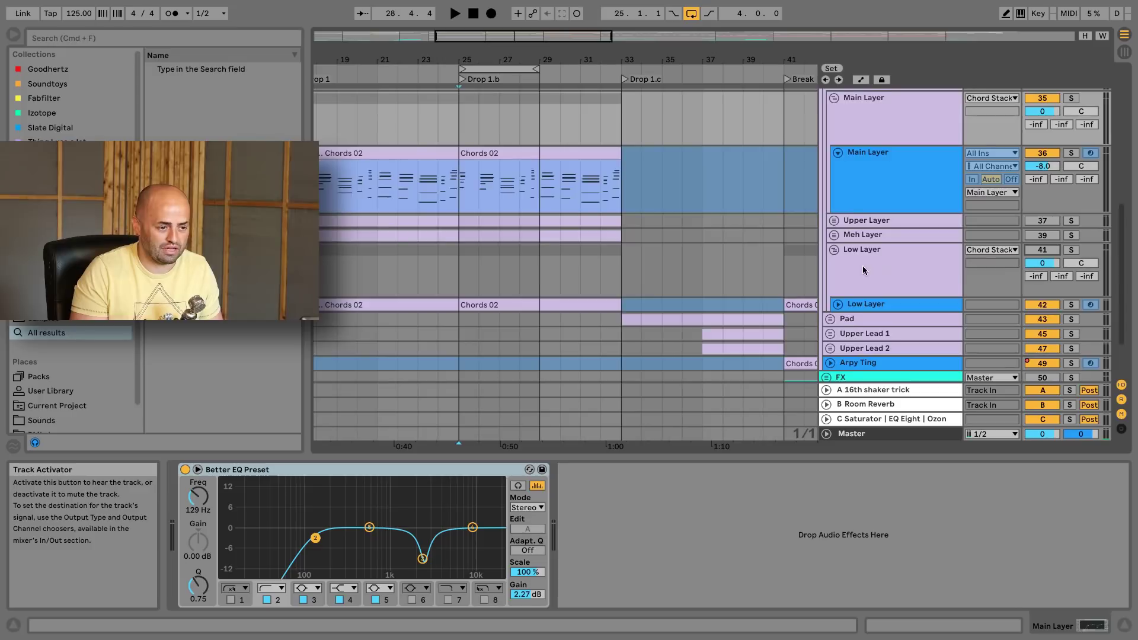
# Play Drop 1.b from bar 25 to listen to the Main Layer on its own
pyautogui.scroll(3, 862, 267)
pyautogui.click(862, 215)
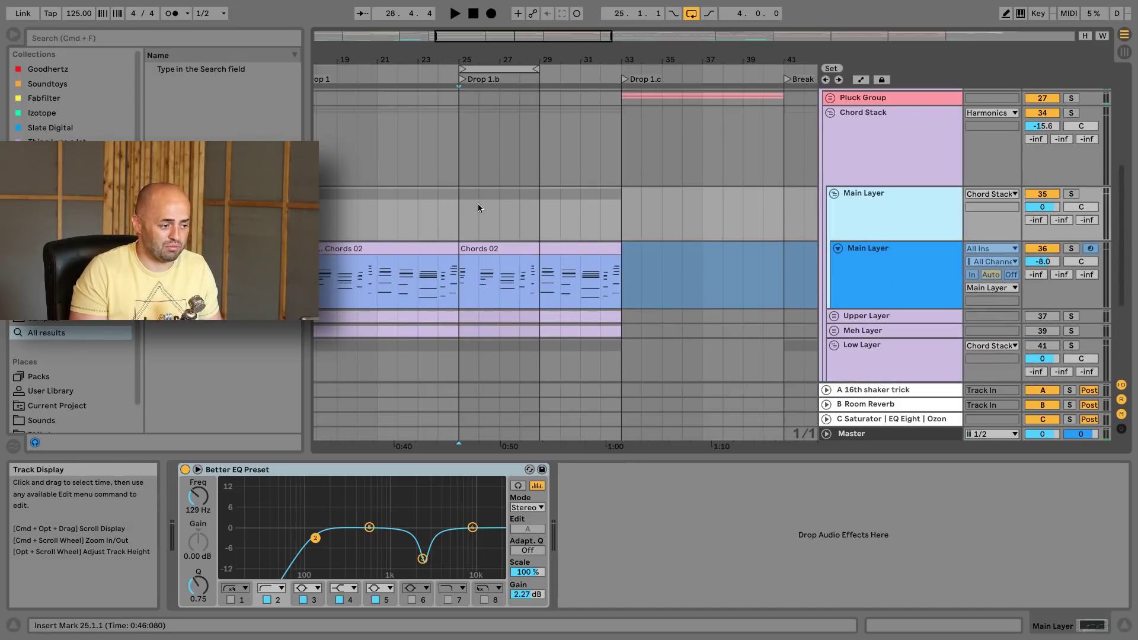
pyautogui.click(452, 208)
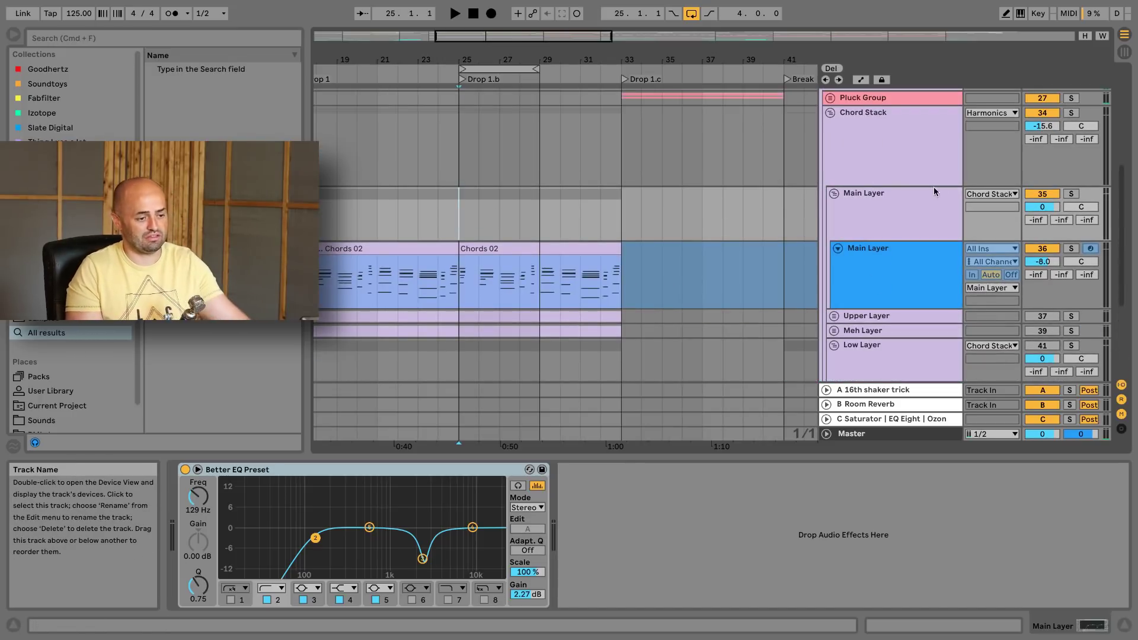
pyautogui.press('space')
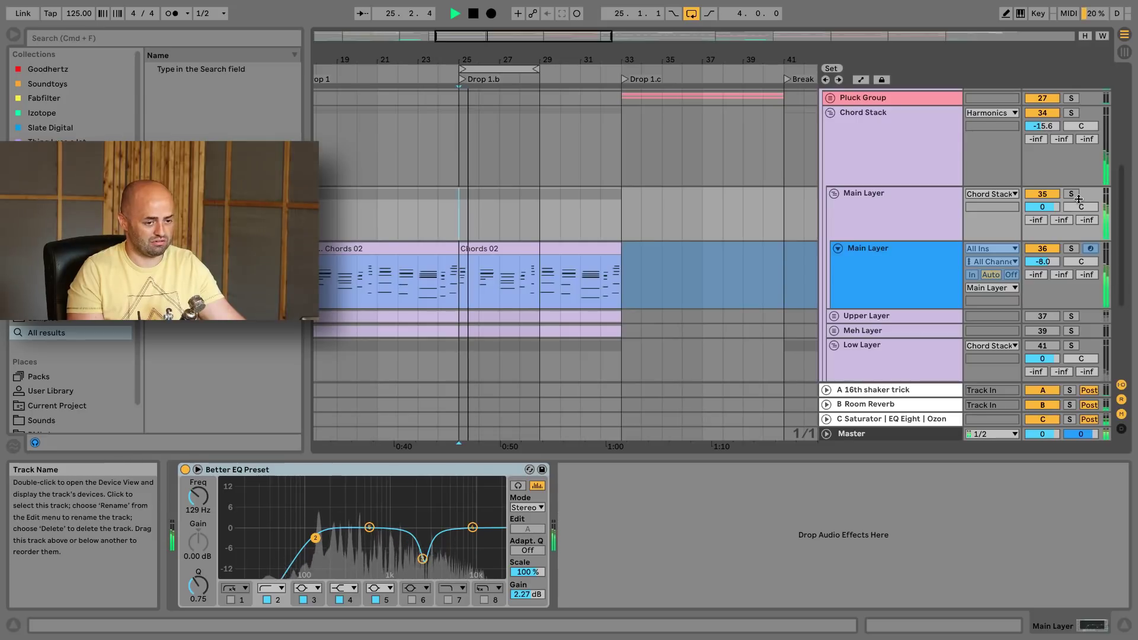
pyautogui.press('space')
# Set the Chord Stack volume to -11.9 dB and the Main Layer track volume to 0 dB, and play the loop
pyautogui.moveTo(1041, 125)
pyautogui.mouseDown()
pyautogui.moveTo(1041, 106)
pyautogui.moveTo(1041, 134)
pyautogui.mouseUp()
pyautogui.press('space')
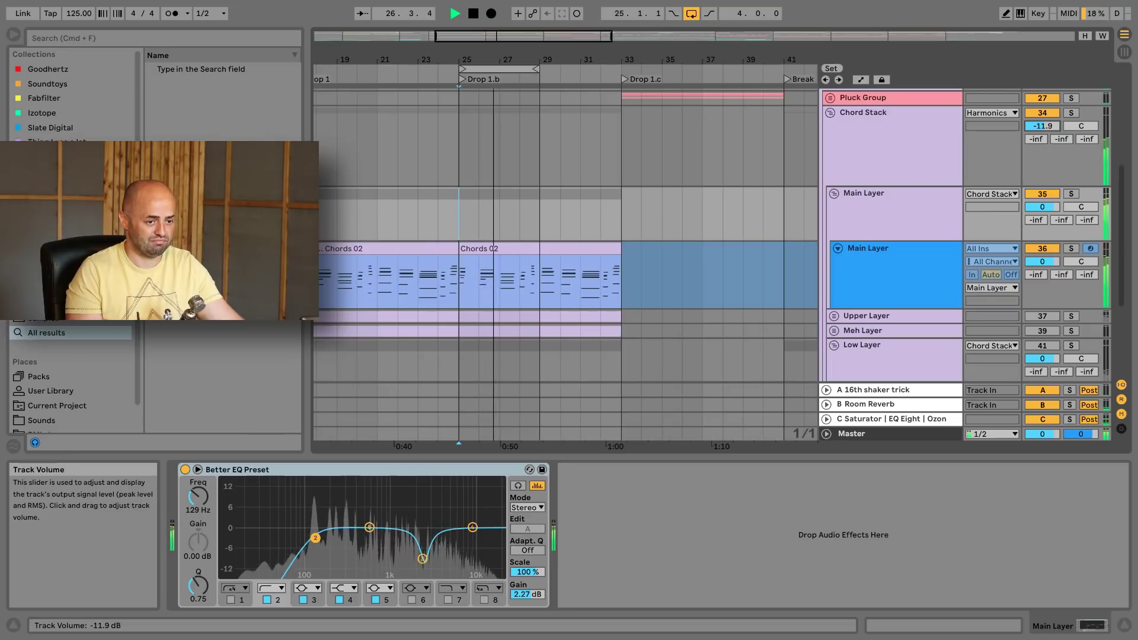
pyautogui.press('space')
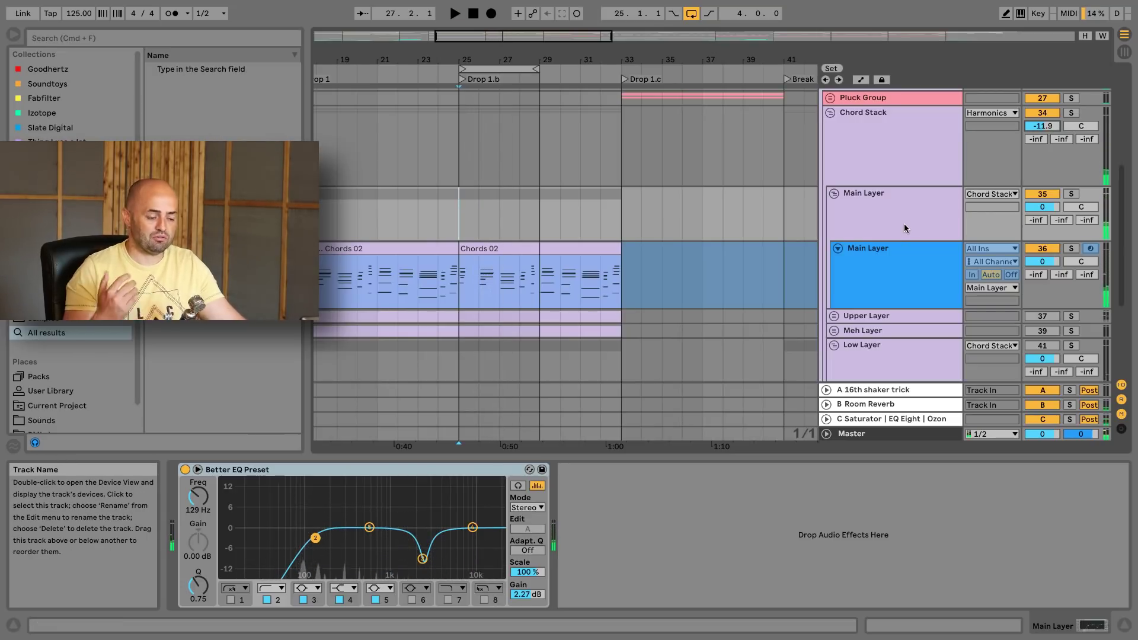
# Unfreeze the Main Layer MIDI track
pyautogui.rightClick(912, 271)
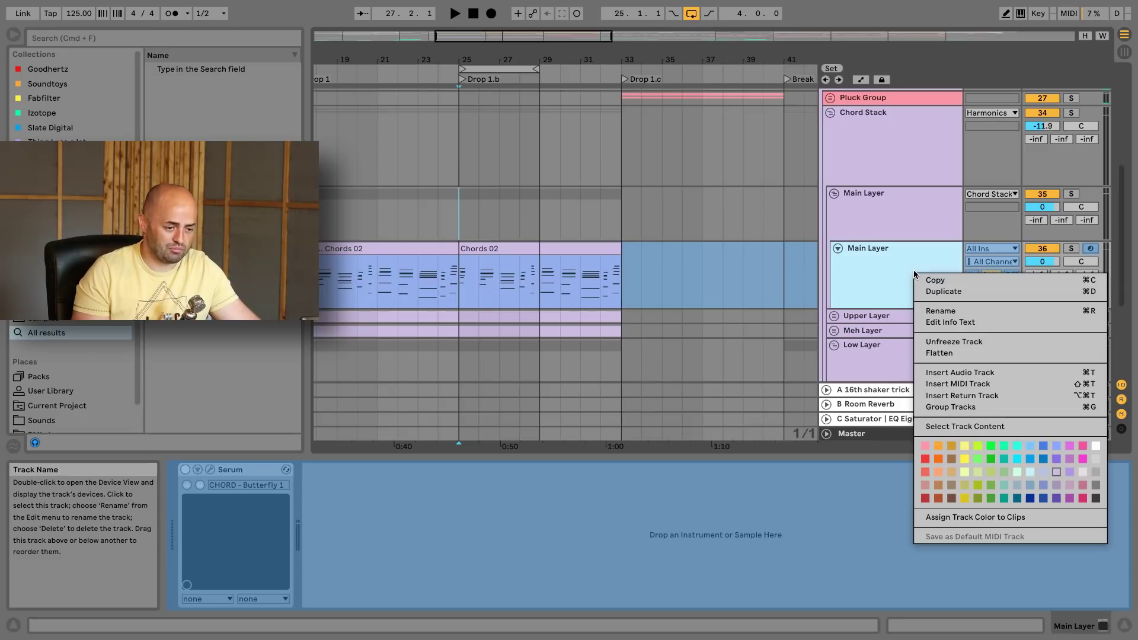
pyautogui.click(952, 342)
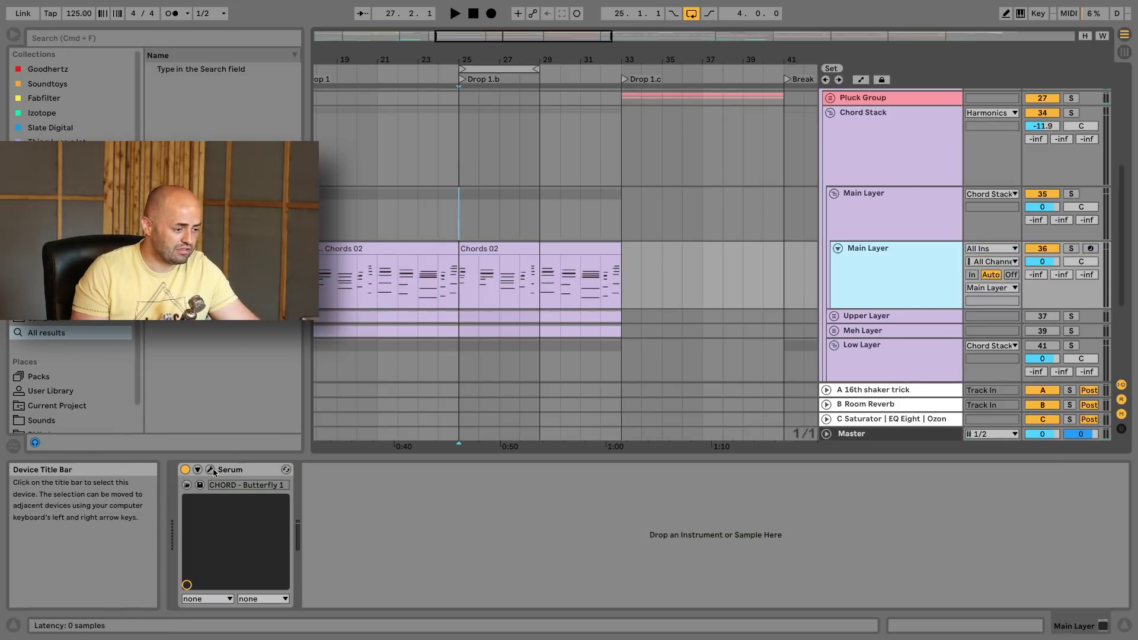
# Inspect the notes of the Main Layer's Chords 02 clip in Drop 1.b and the track's Serum patch
pyautogui.click(514, 249)
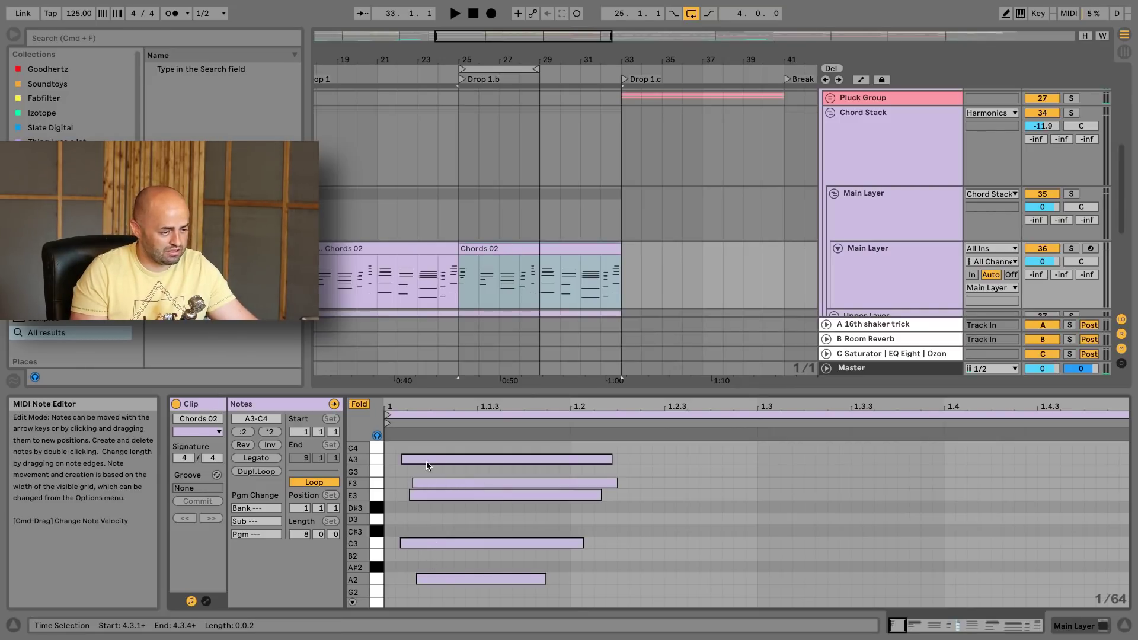
pyautogui.click(913, 251)
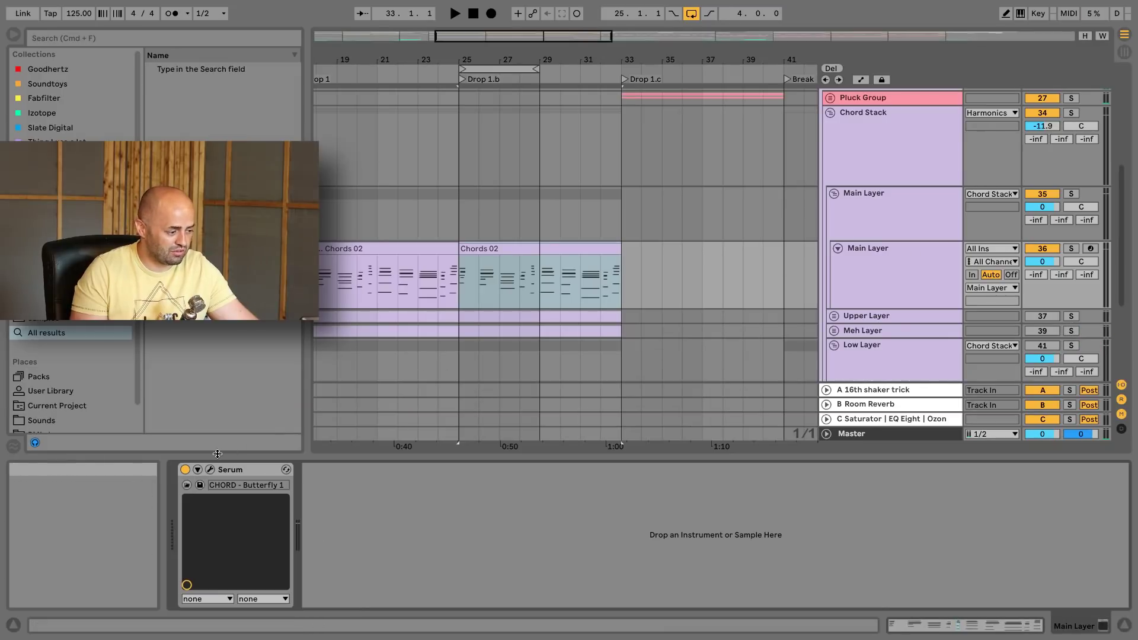
pyautogui.click(207, 472)
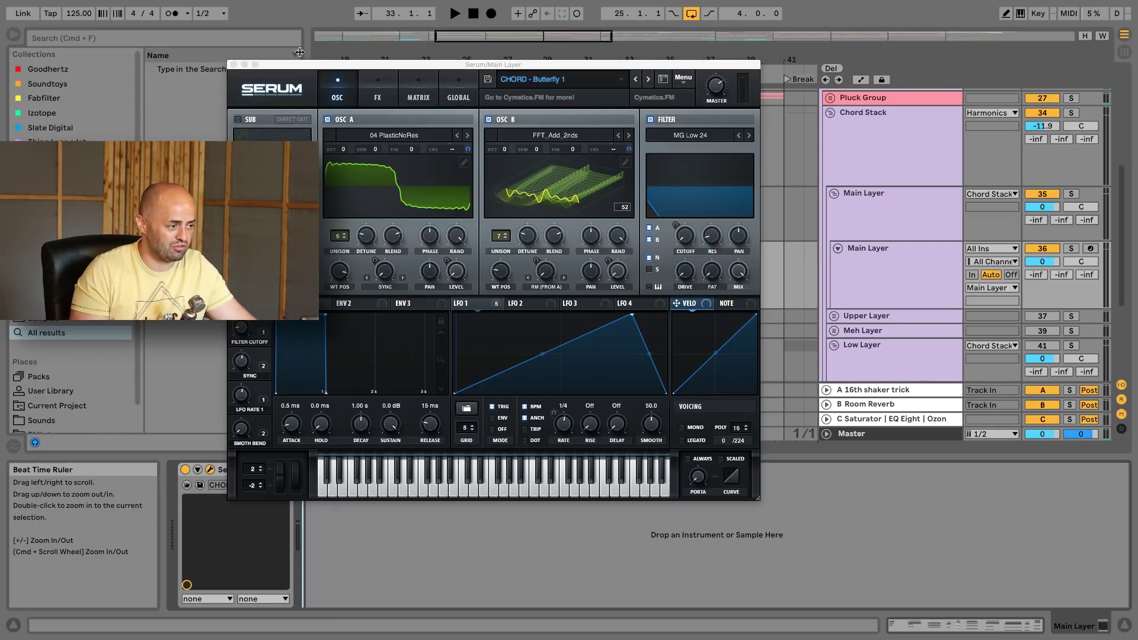
pyautogui.click(233, 64)
# Quantize the start of all notes in the Drop 1.b Chords 02 clip to 1/8 at 100%
pyautogui.click(544, 244)
pyautogui.doubleClick(544, 244)
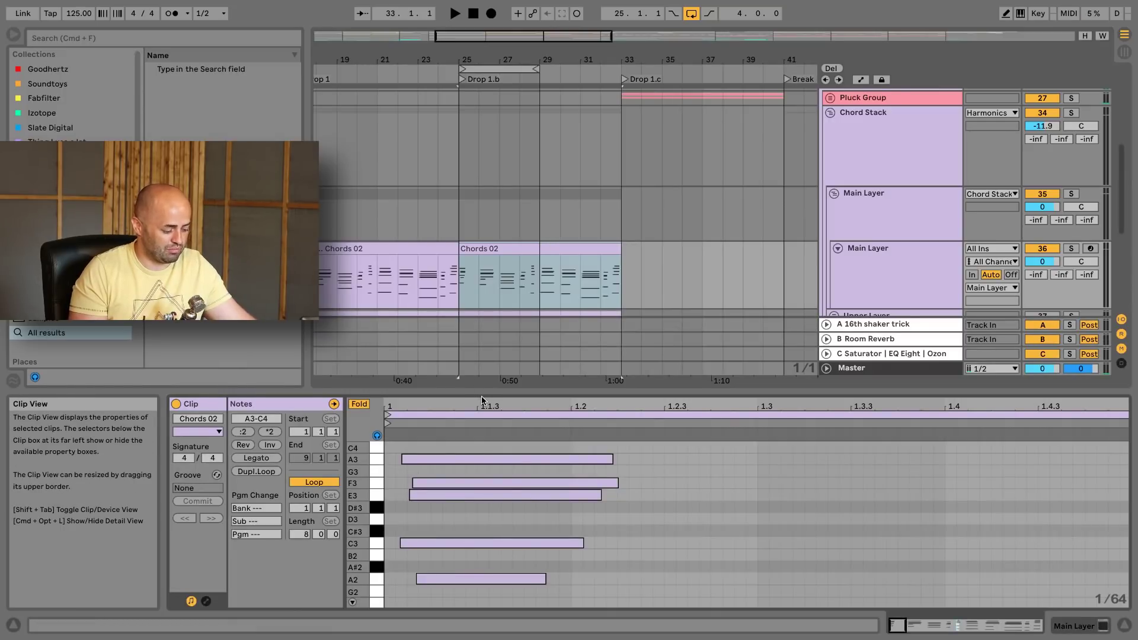
pyautogui.press('super+a')
pyautogui.press('super+shift+u')
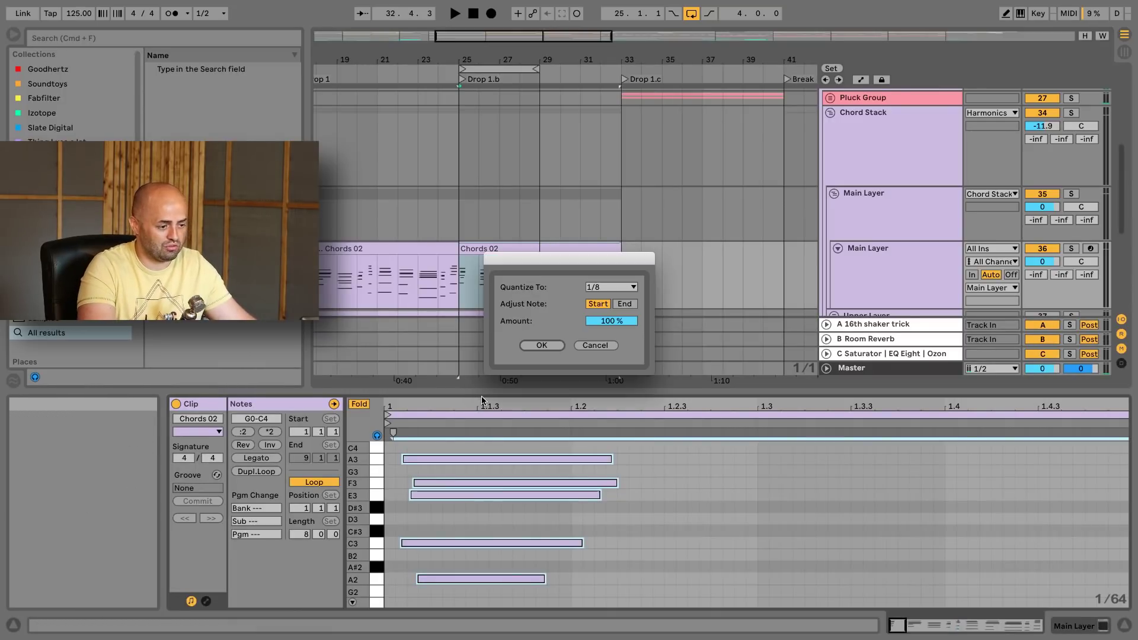
pyautogui.press('Return')
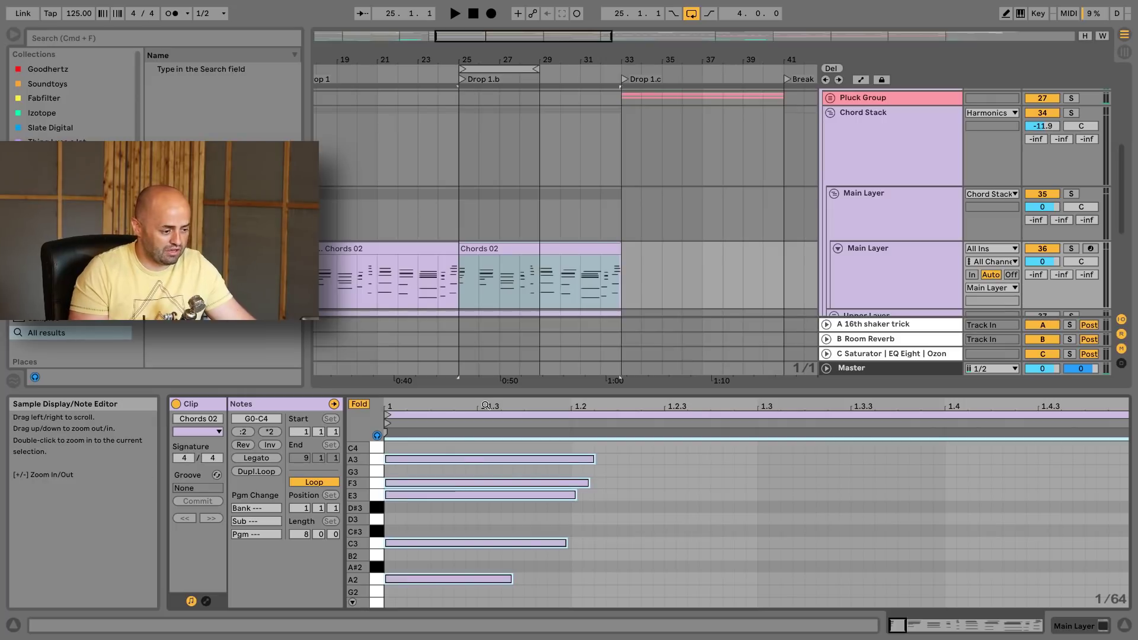
pyautogui.press('z')
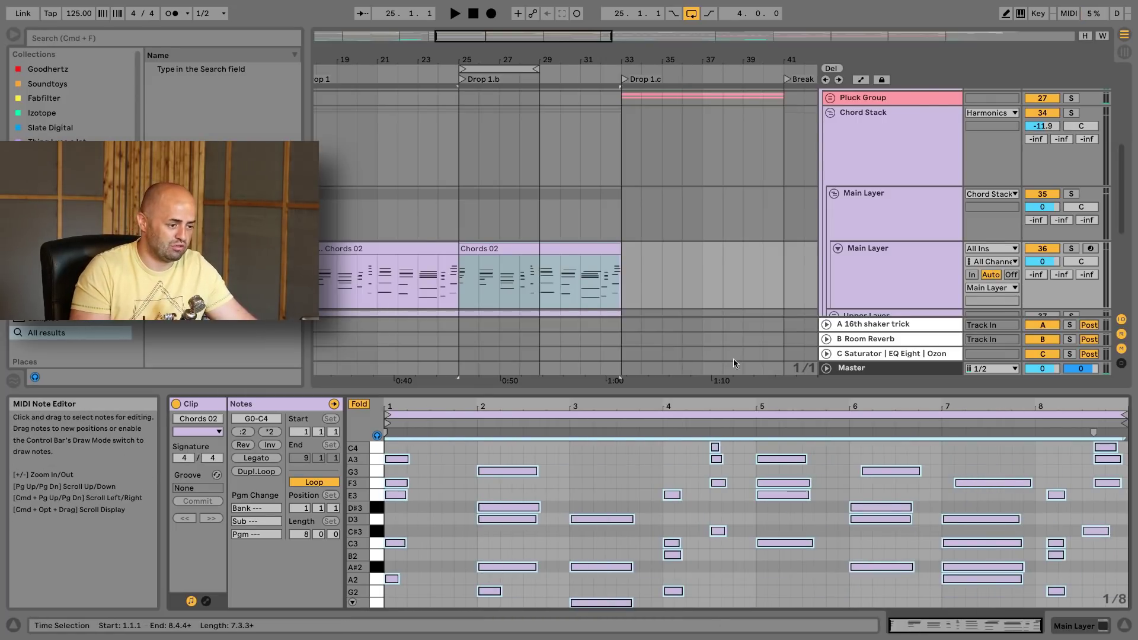
# Return to the Main Layer track's devices and play Drop 1.b from bar 25 to hear the quantized chords
pyautogui.click(908, 251)
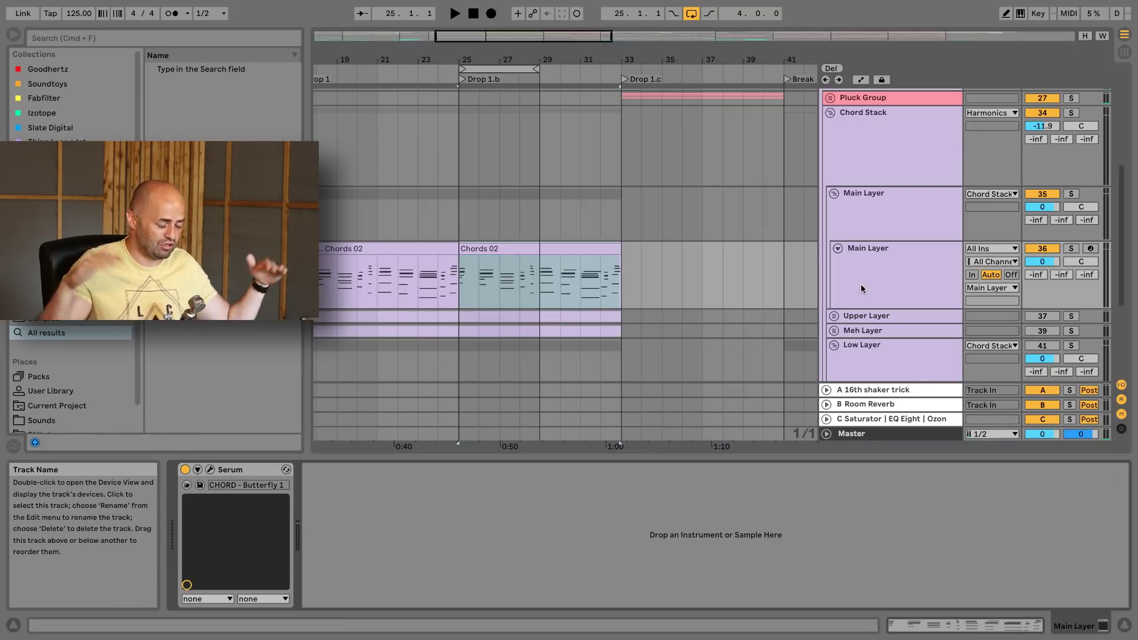
pyautogui.press('space')
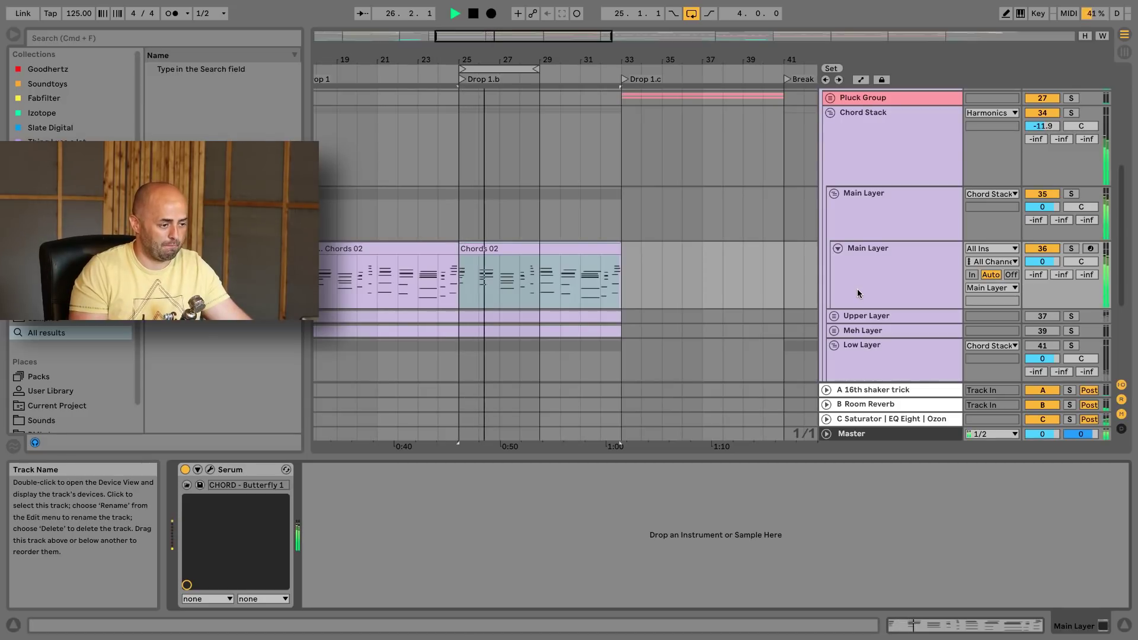
pyautogui.press('space')
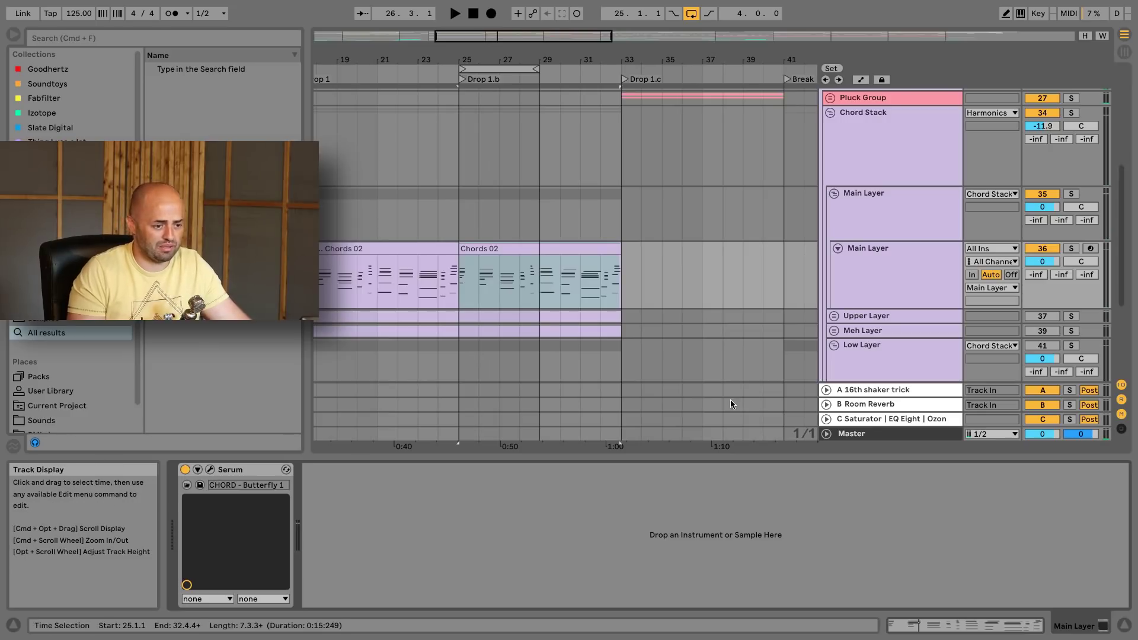
# Move the Better EQ Preset from the Main Layer group to the Main Layer MIDI track, after Serum
pyautogui.click(867, 198)
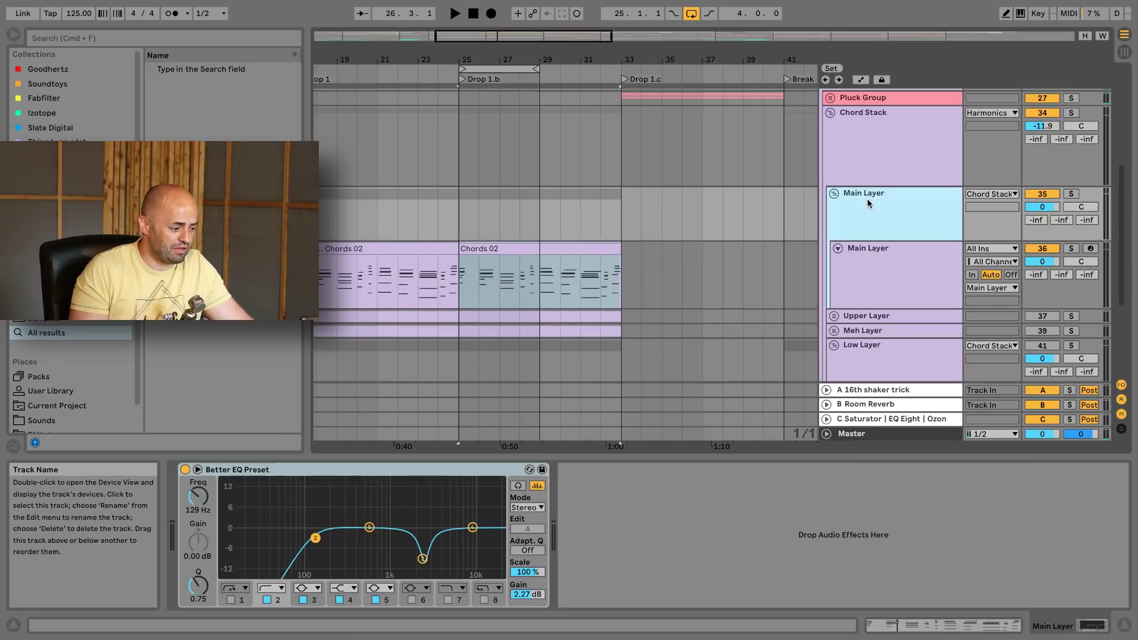
pyautogui.click(391, 472)
pyautogui.moveTo(391, 472); pyautogui.dragTo(900, 266)
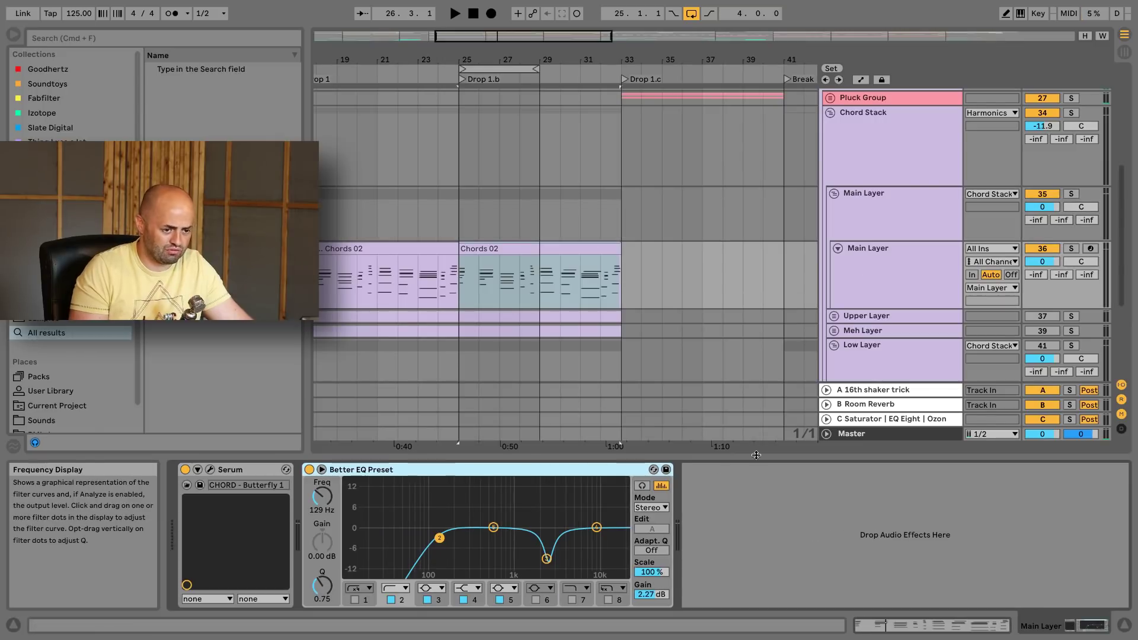
# Turn off the Reverb and Hyper/Dimension effects in the Main Layer's Serum
pyautogui.click(210, 469)
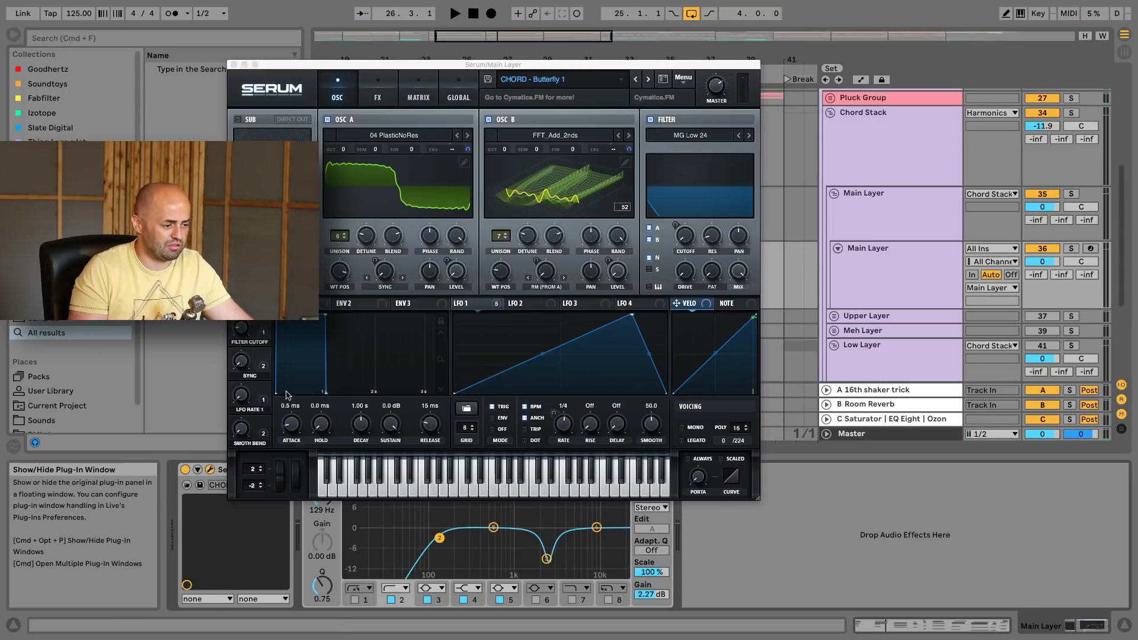
pyautogui.click(384, 90)
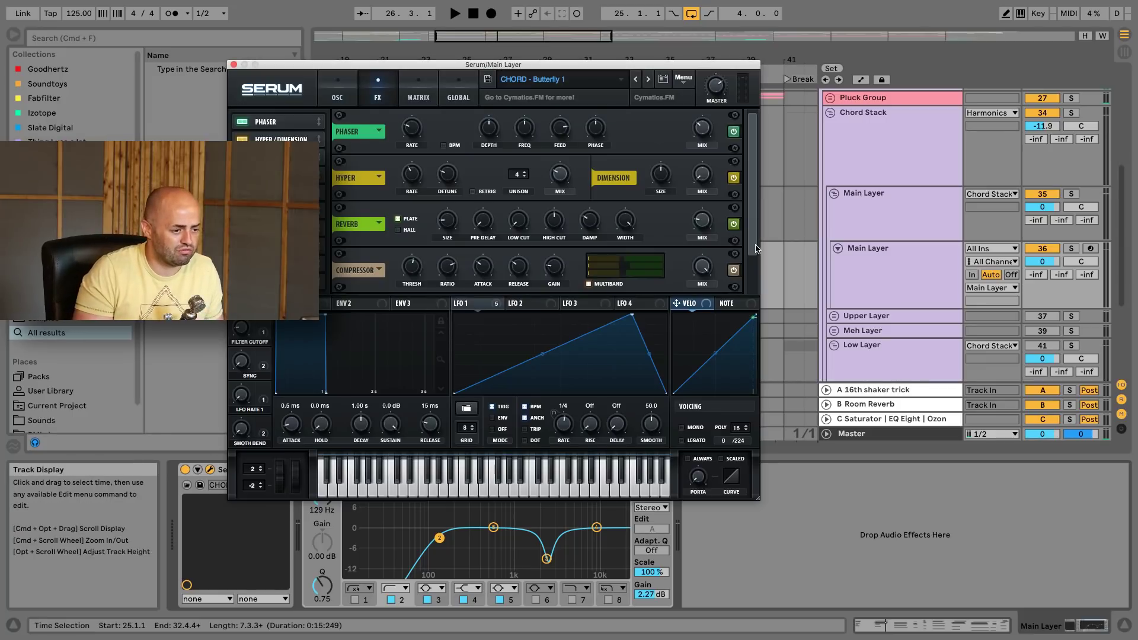
pyautogui.click(733, 225)
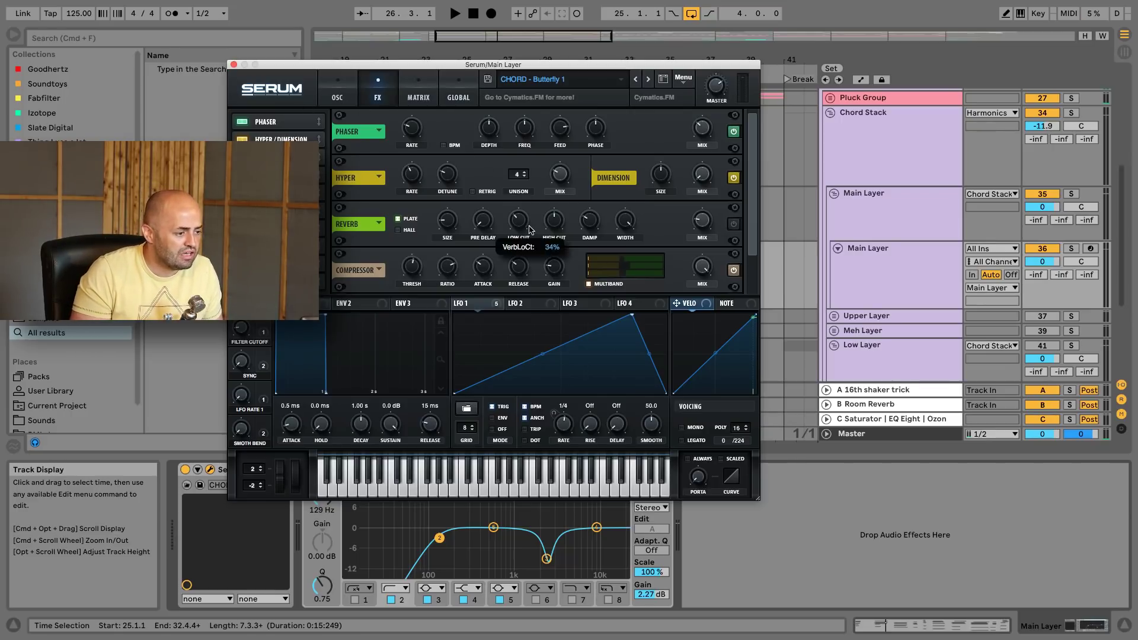
pyautogui.click(732, 178)
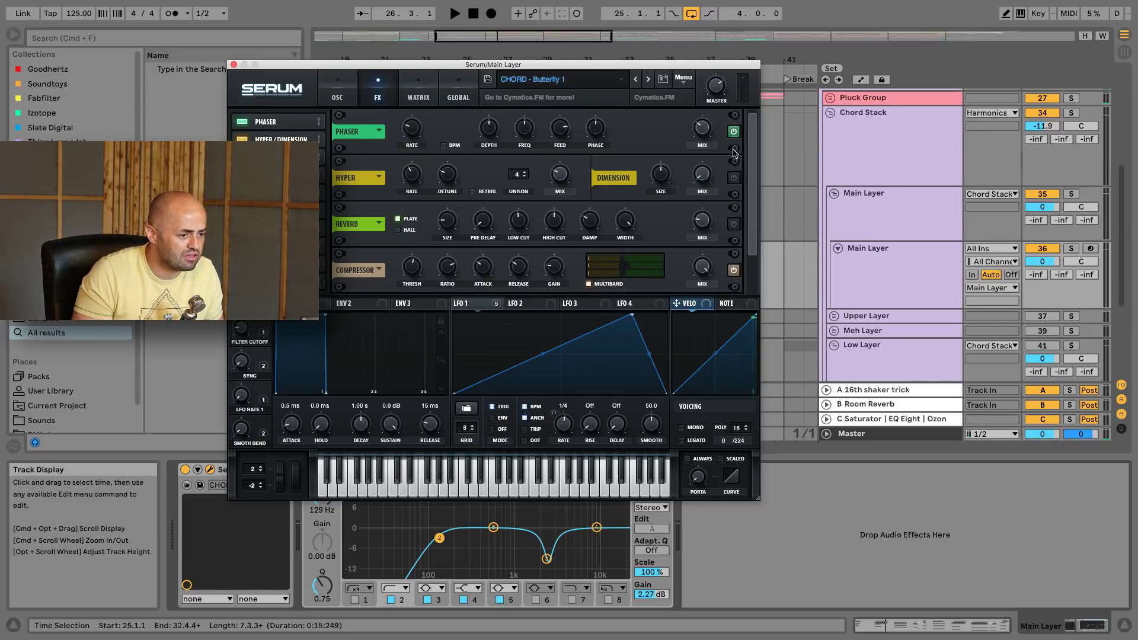
# Turn off Serum's Phaser, playing the loop before and after to compare, and close the plug-in window
pyautogui.press('space')
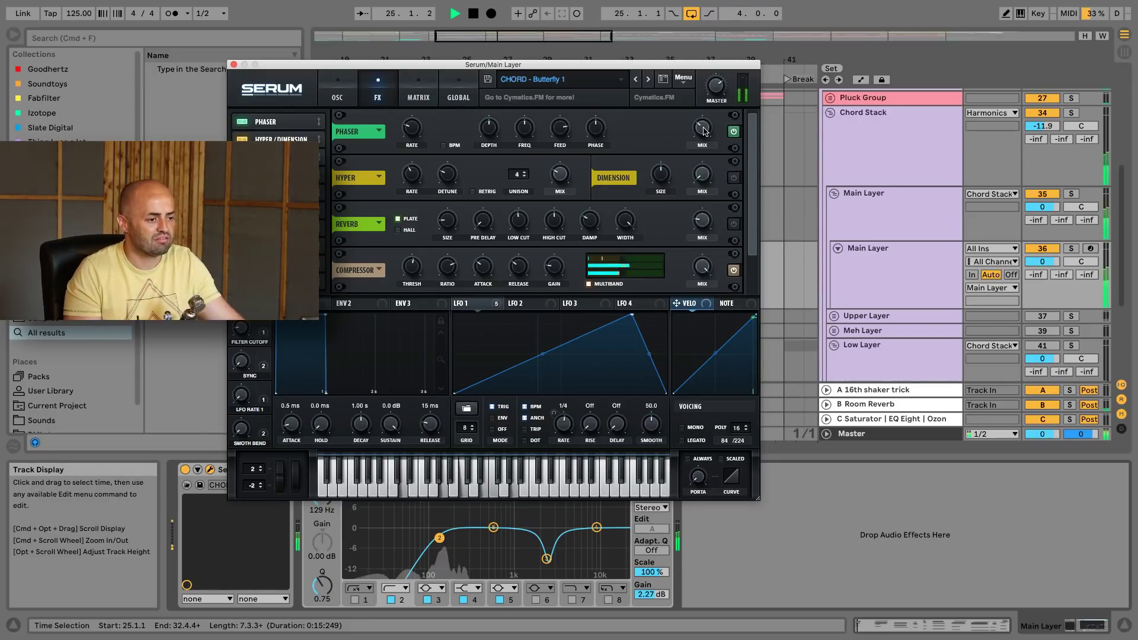
pyautogui.moveTo(694, 63); pyautogui.dragTo(701, 126)
pyautogui.press('space')
pyautogui.click(733, 132)
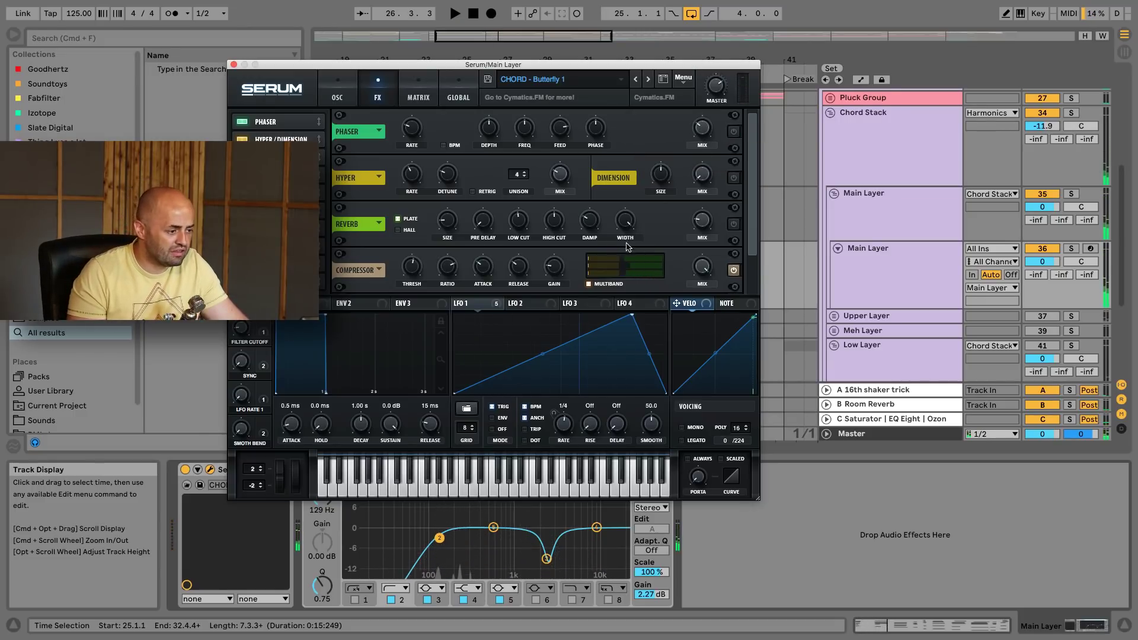
pyautogui.press('space')
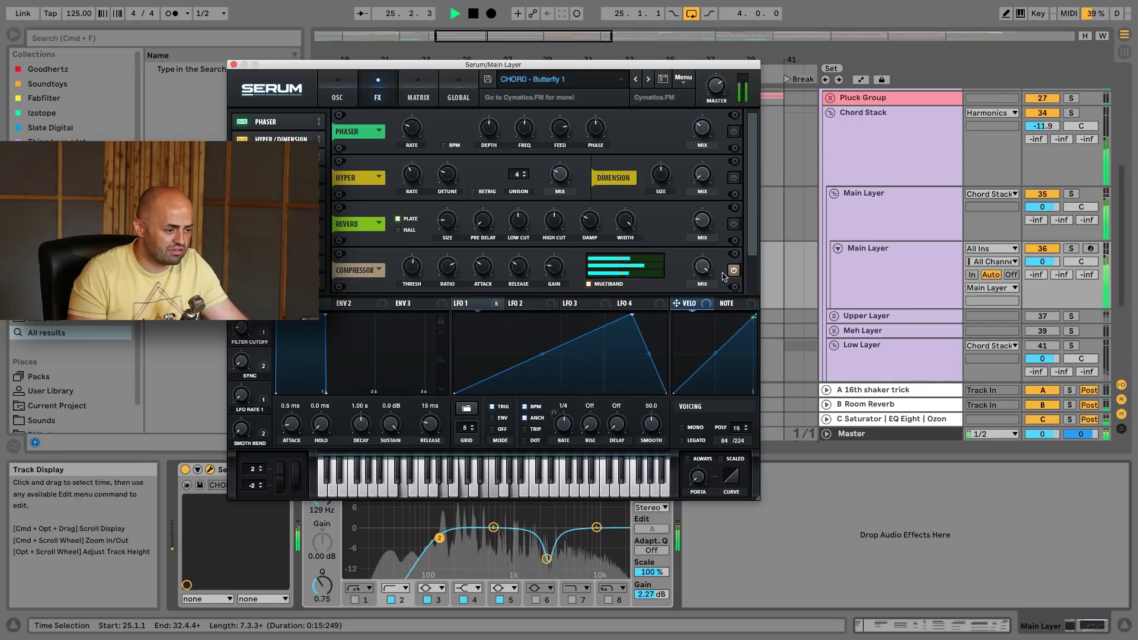
pyautogui.press('space')
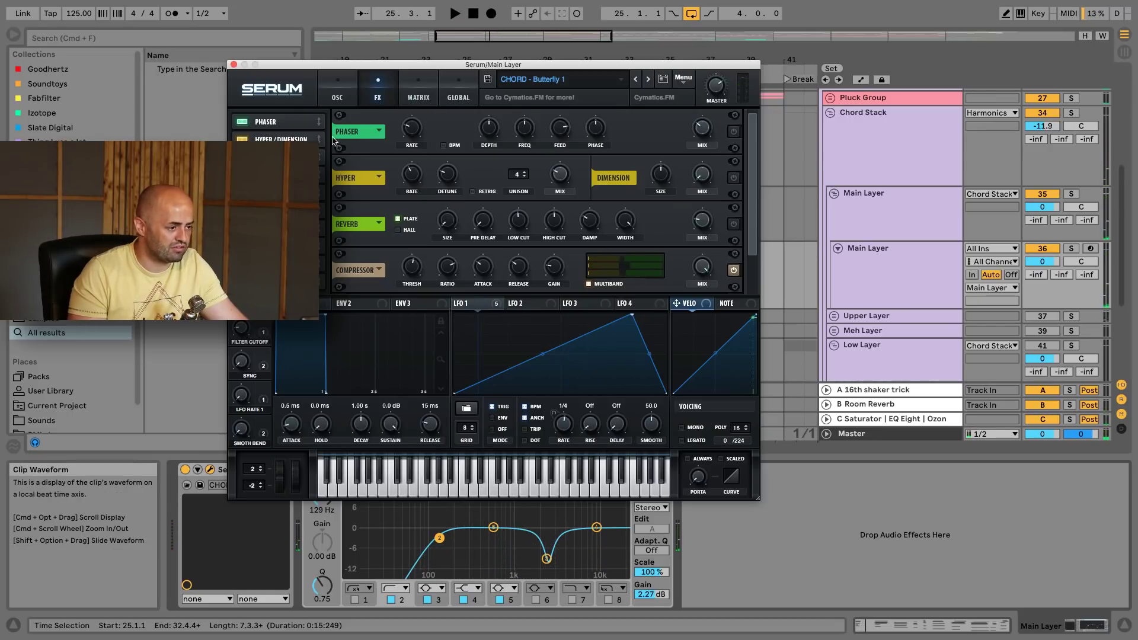
pyautogui.click(233, 64)
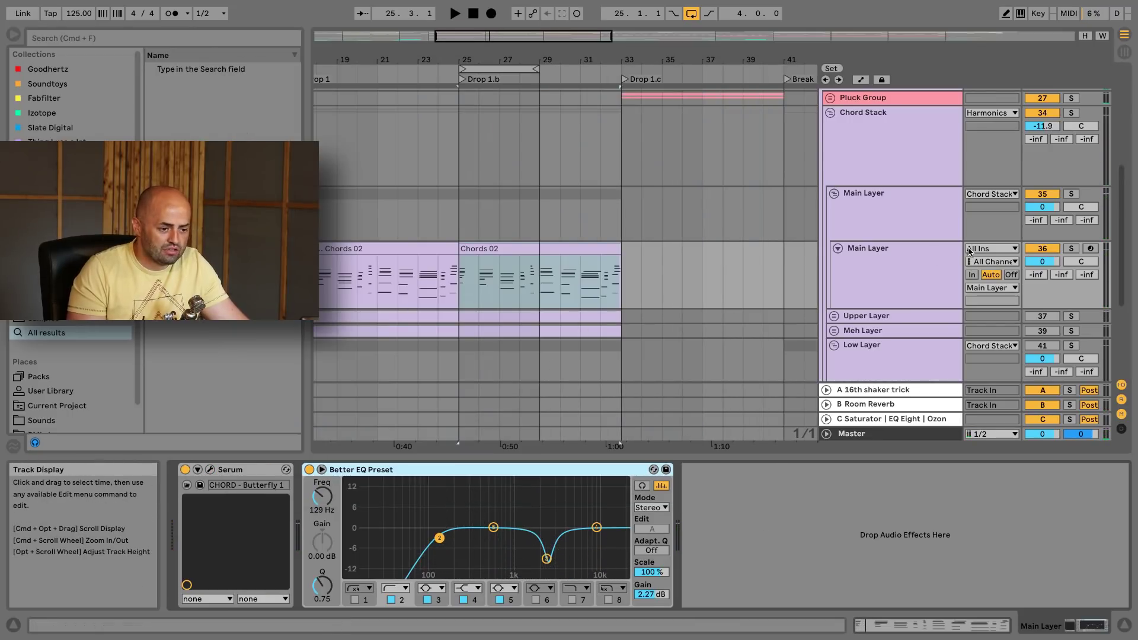
# Flatten the LFO 1 shape to its maximum level in the Main Layer's Serum and play the loop briefly
pyautogui.click(894, 252)
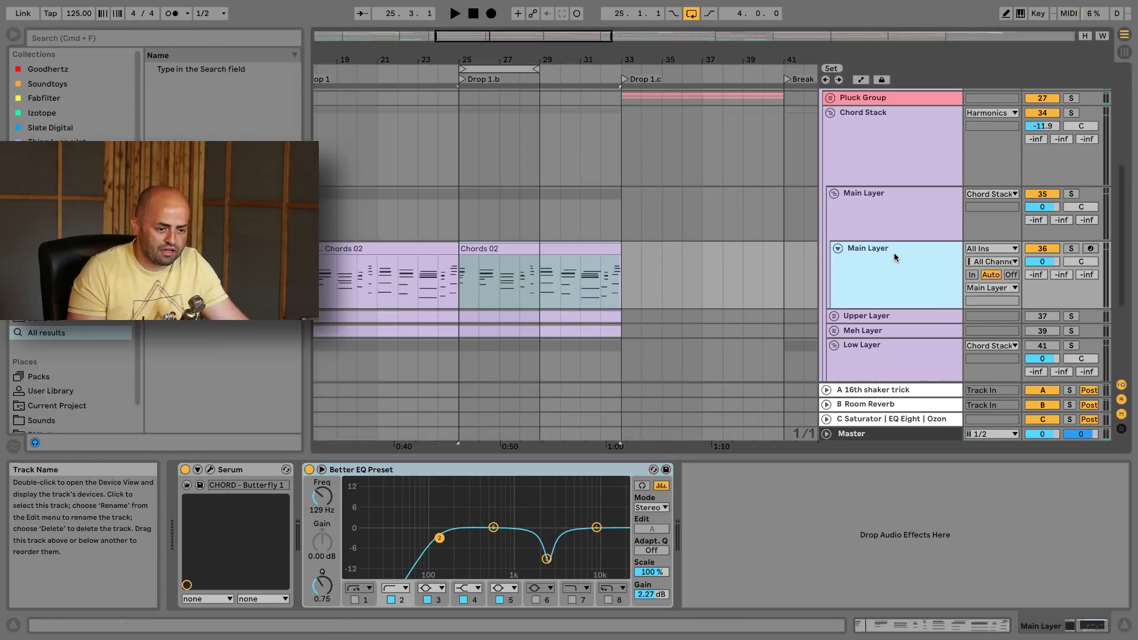
pyautogui.click(210, 469)
pyautogui.moveTo(455, 394); pyautogui.dragTo(437, 283)
pyautogui.press('space')
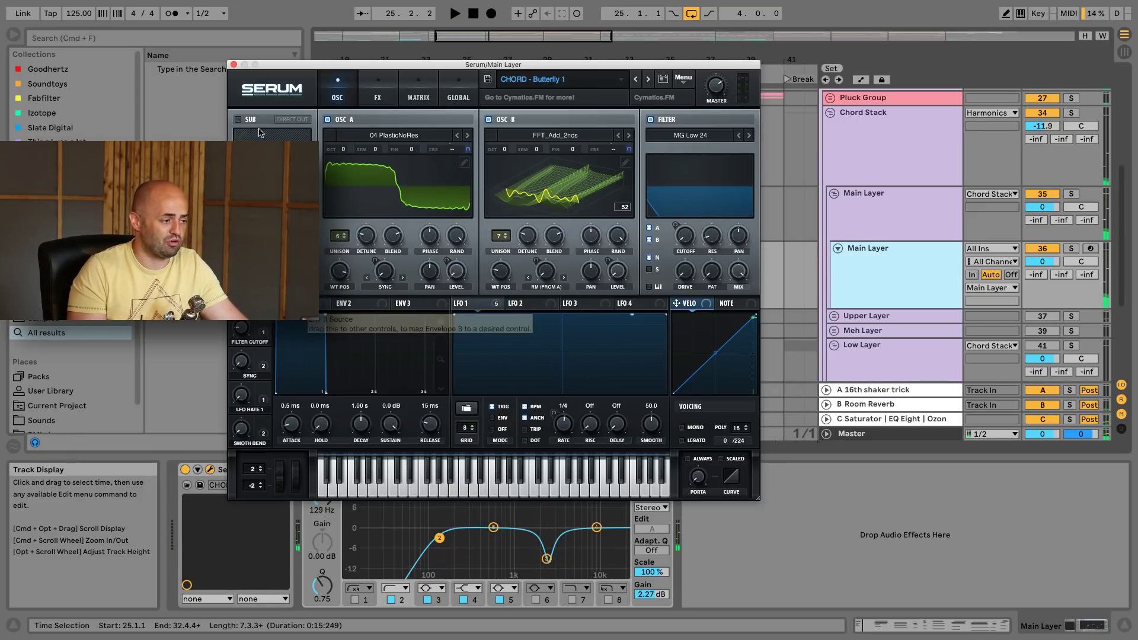
pyautogui.click(234, 64)
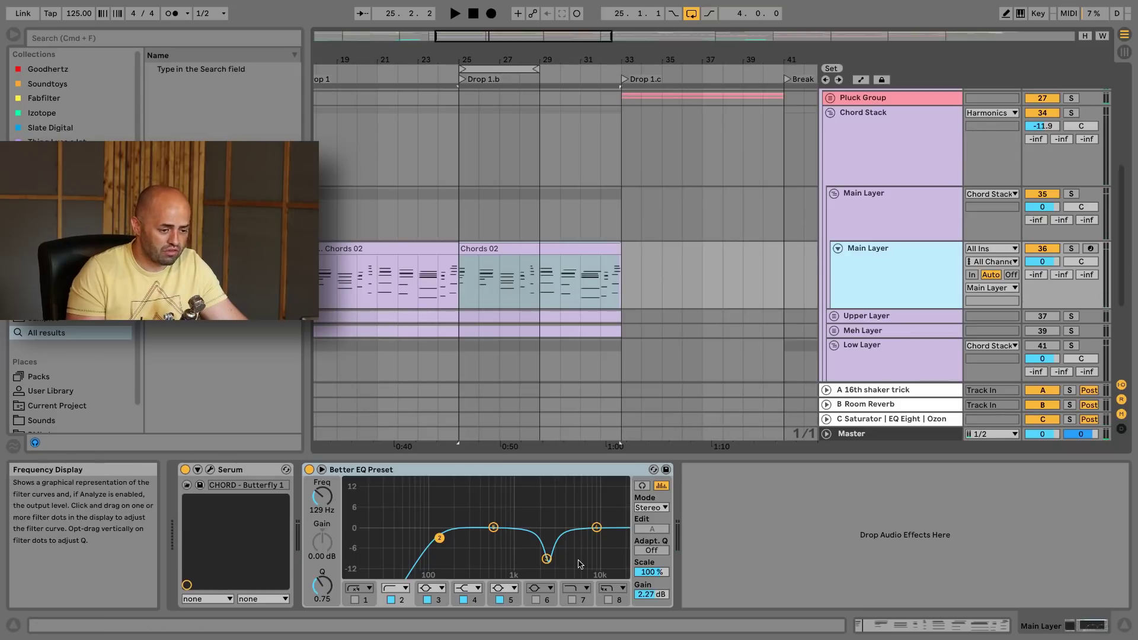
# Open the Global settings of the Main Layer's Serum and move its window clear of the browser
pyautogui.click(210, 469)
pyautogui.click(459, 94)
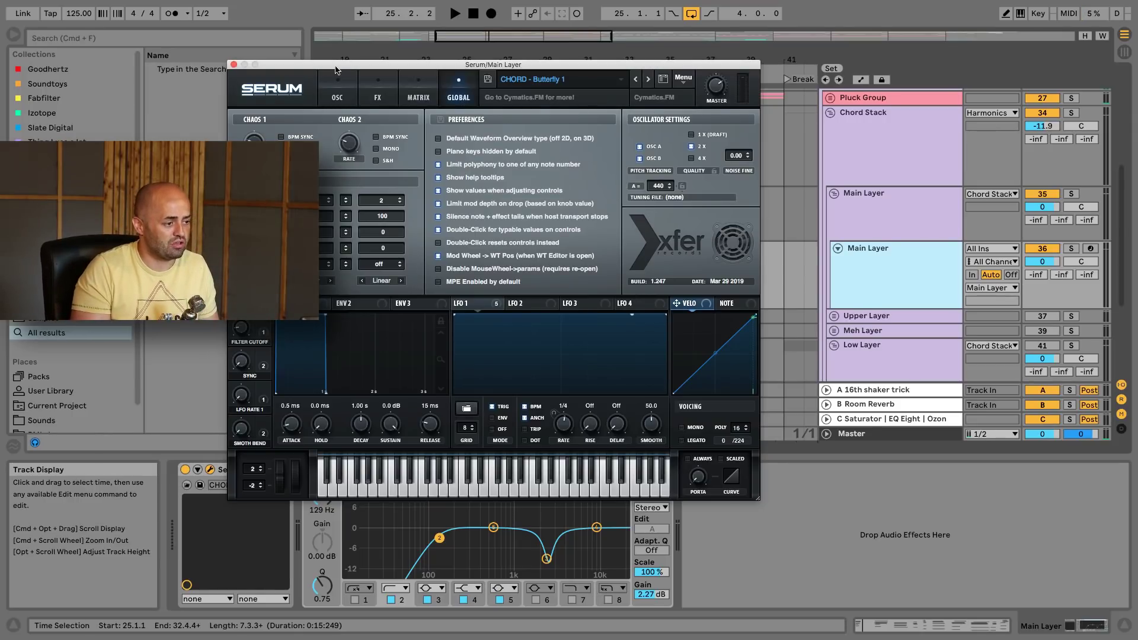
pyautogui.moveTo(335, 71); pyautogui.dragTo(550, 55)
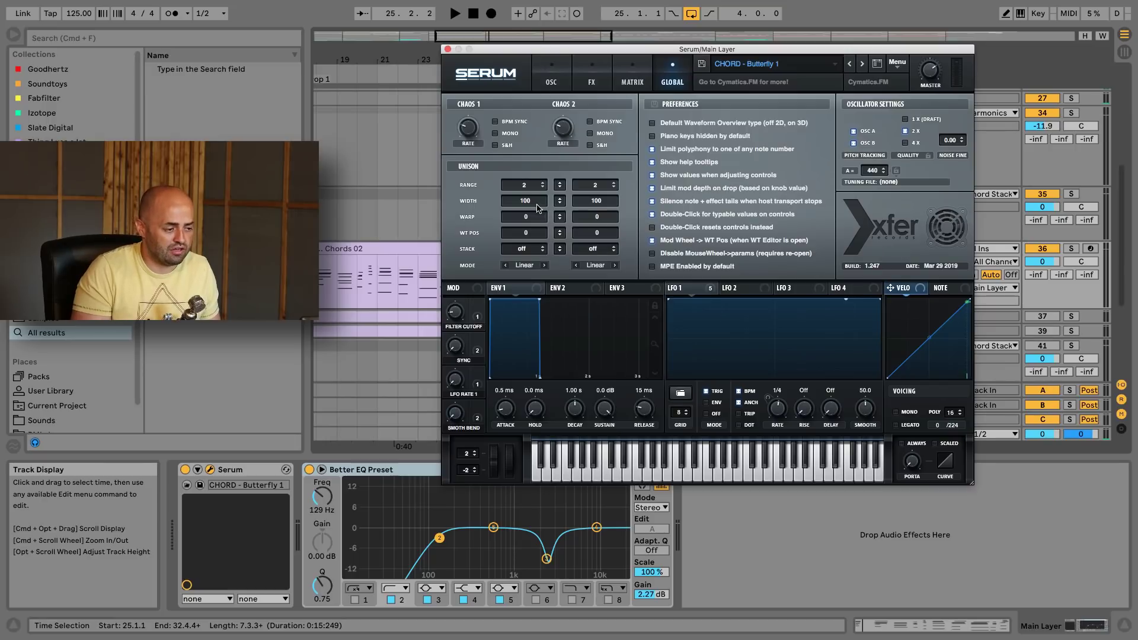
# Find Ozone Imager by searching for "ozone im", add it after the Main Layer's EQ, and move its window beside Serum
pyautogui.click(183, 40)
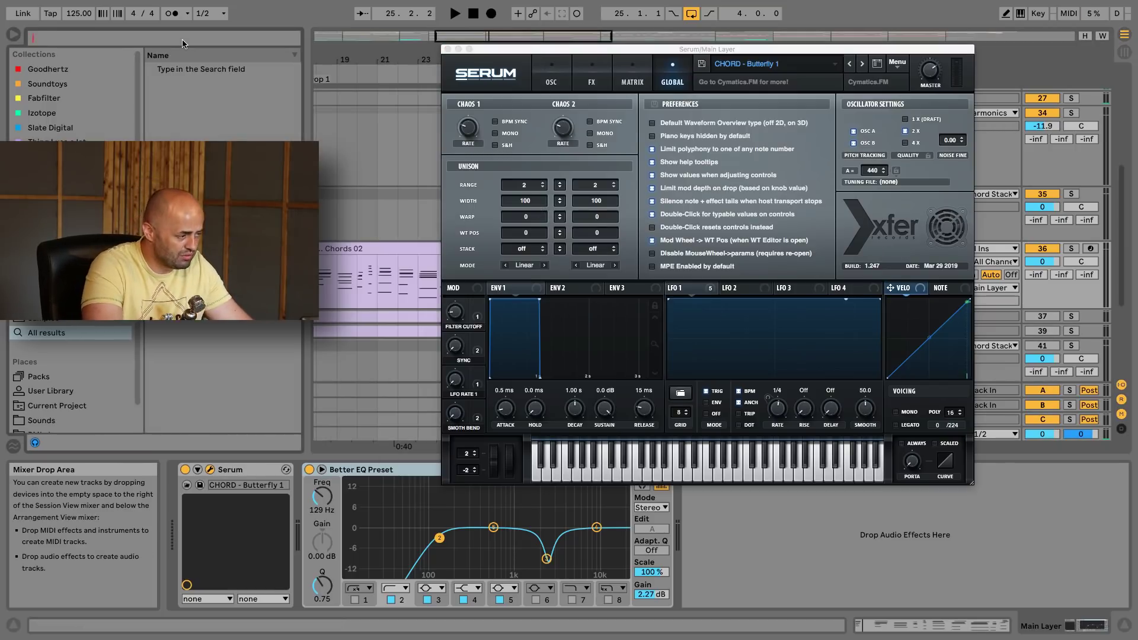
pyautogui.write('ozon')
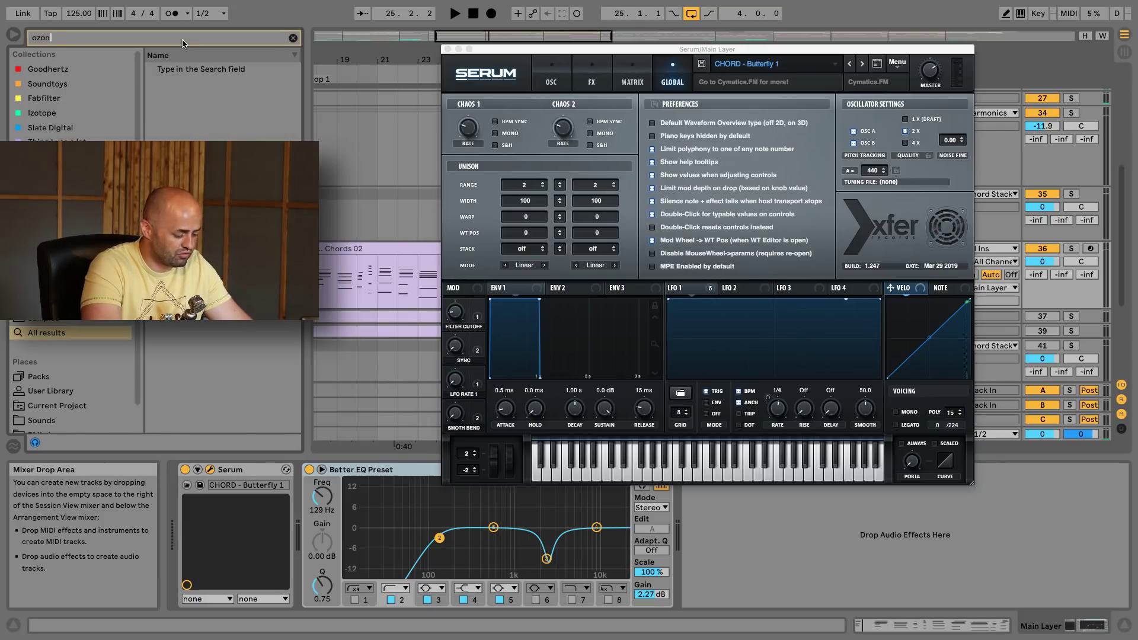
pyautogui.write('e im')
pyautogui.moveTo(199, 83); pyautogui.dragTo(532, 374)
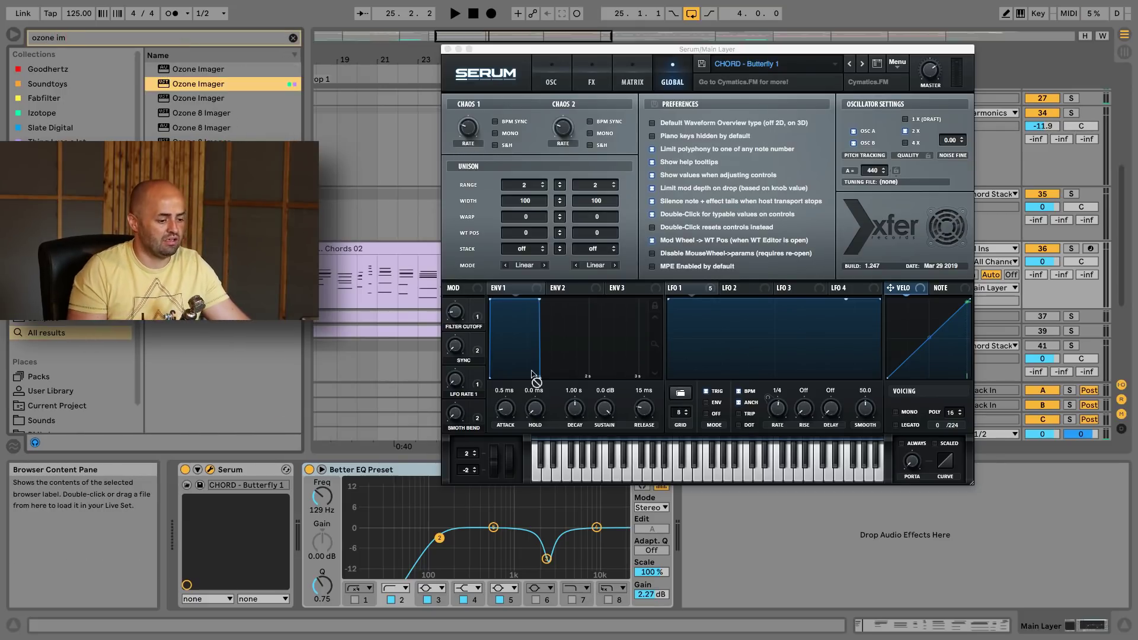
pyautogui.moveTo(743, 70); pyautogui.dragTo(803, 186)
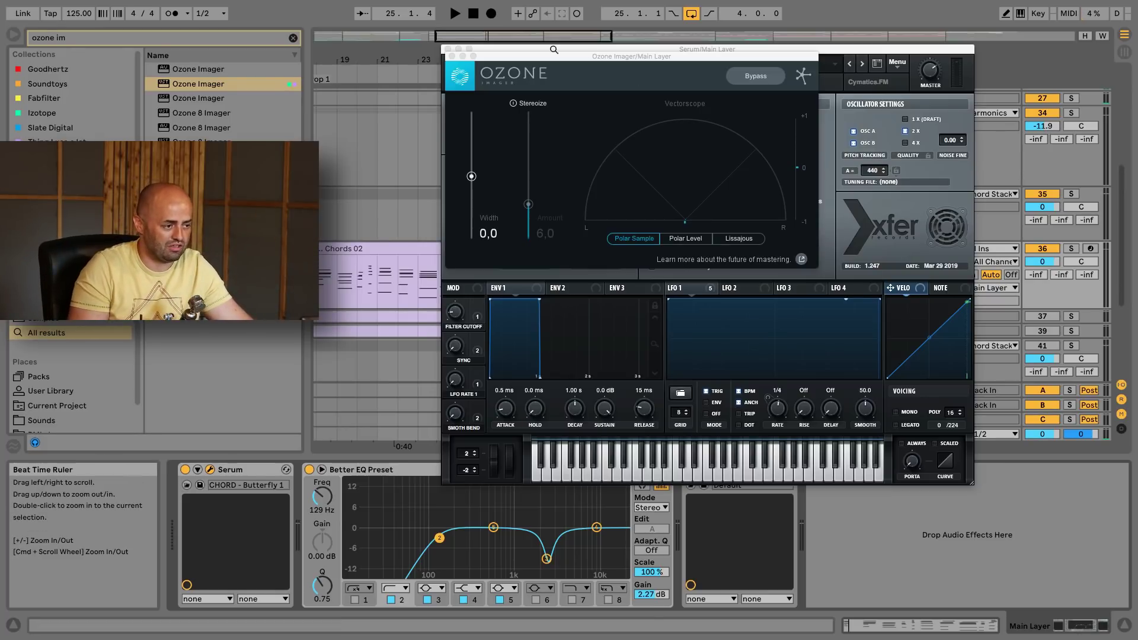
pyautogui.moveTo(525, 60); pyautogui.dragTo(838, 263)
# Set the unison width of both Serum oscillators to 40
pyautogui.click(671, 53)
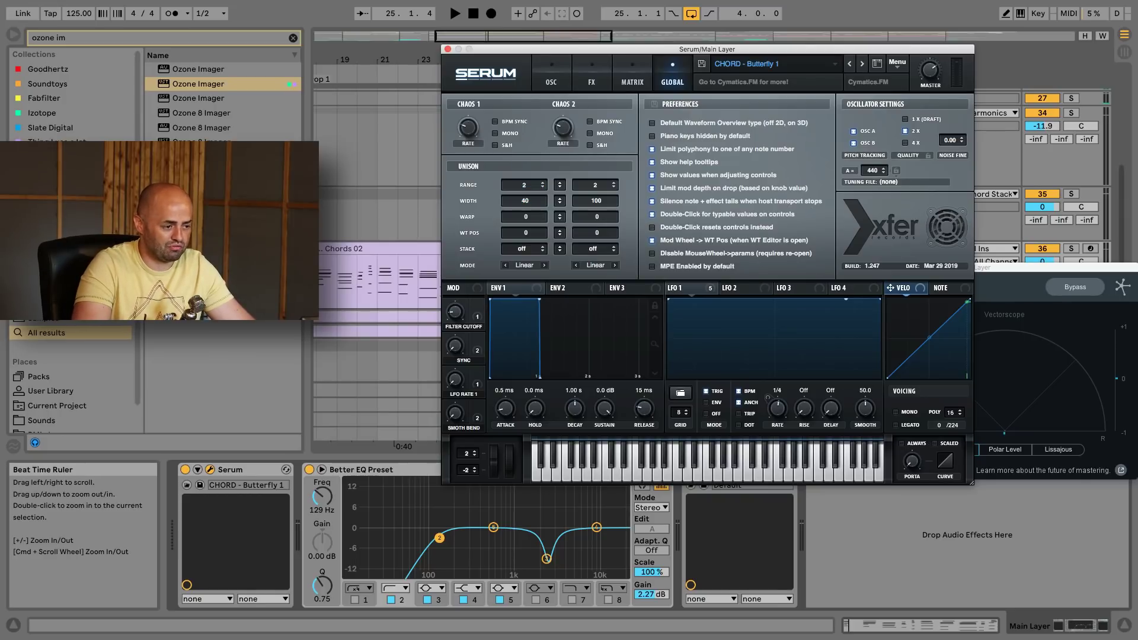
pyautogui.doubleClick(603, 202)
pyautogui.write('40')
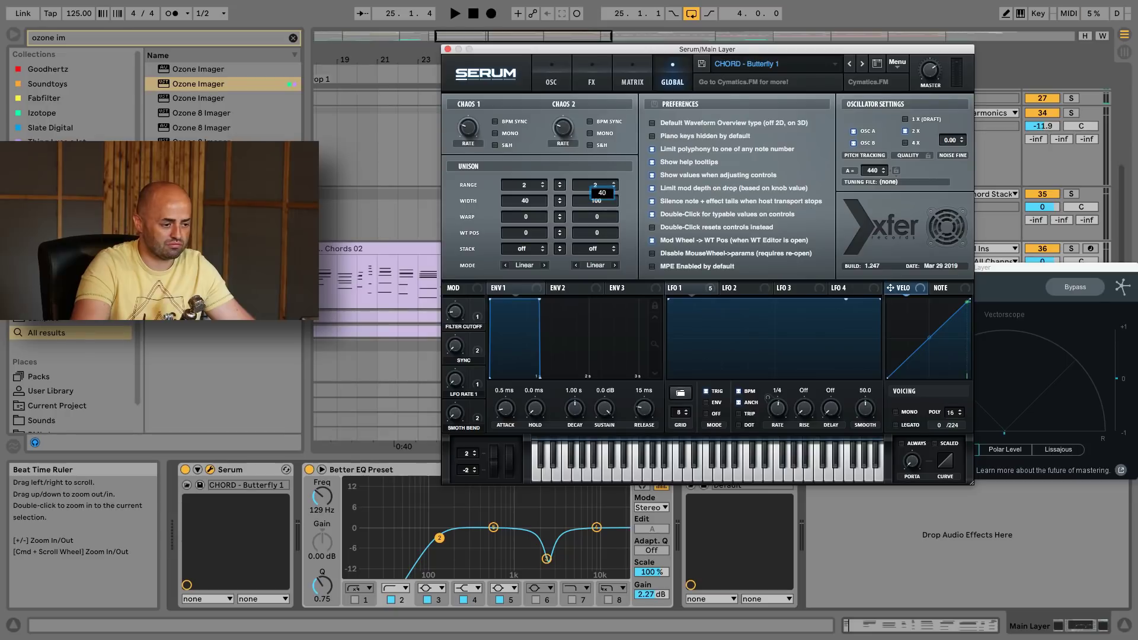
pyautogui.press('Return')
# Play the loop and check the Main Layer's stereo spread in the Ozone Imager vectorscope
pyautogui.press('space')
pyautogui.press('space')
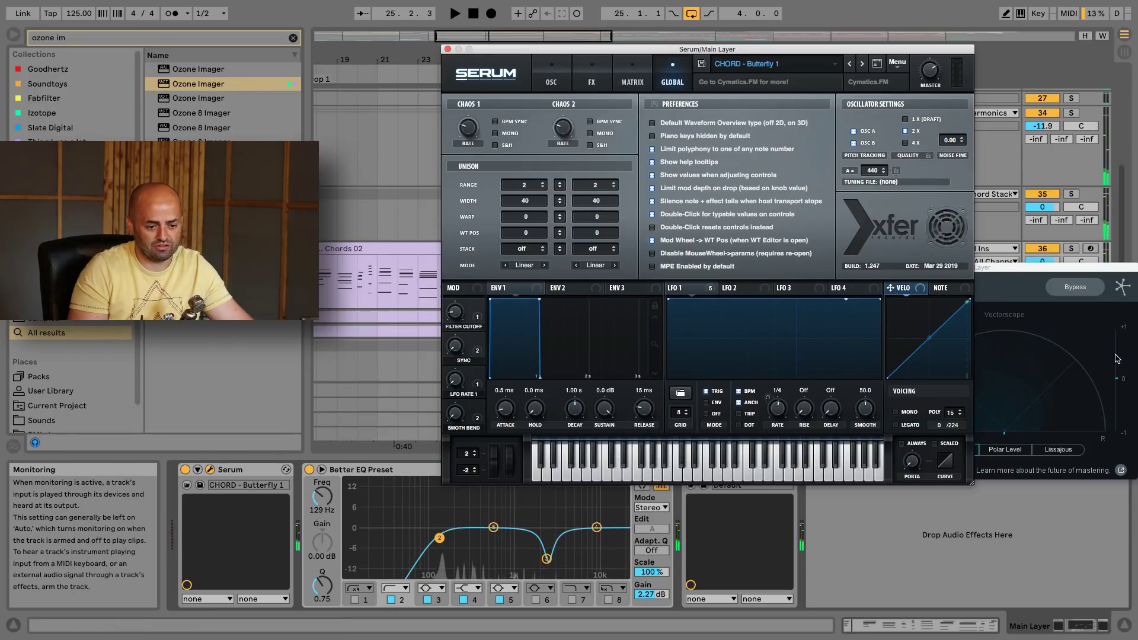
pyautogui.press('space')
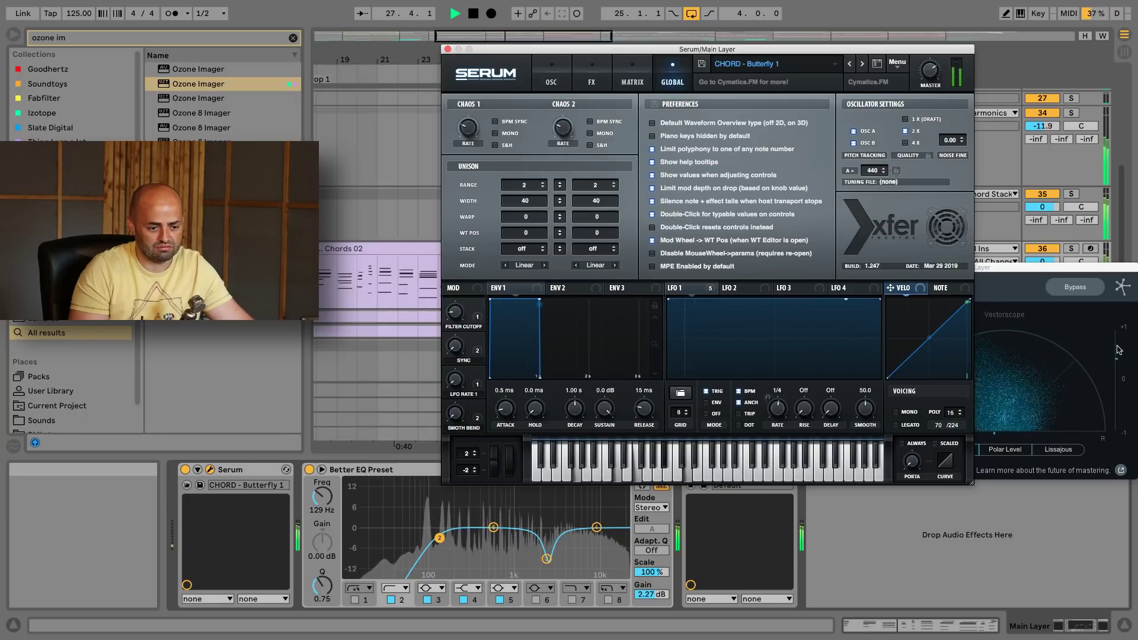
pyautogui.press('space')
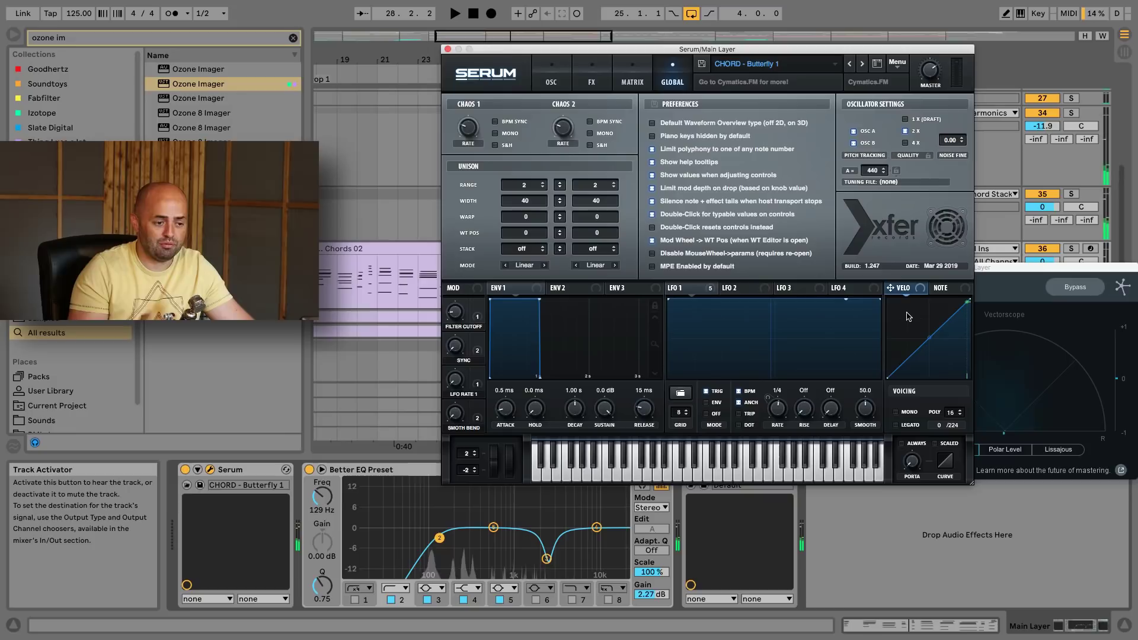
# Close the Ozone Imager and Serum windows of the Main Layer
pyautogui.click(1042, 271)
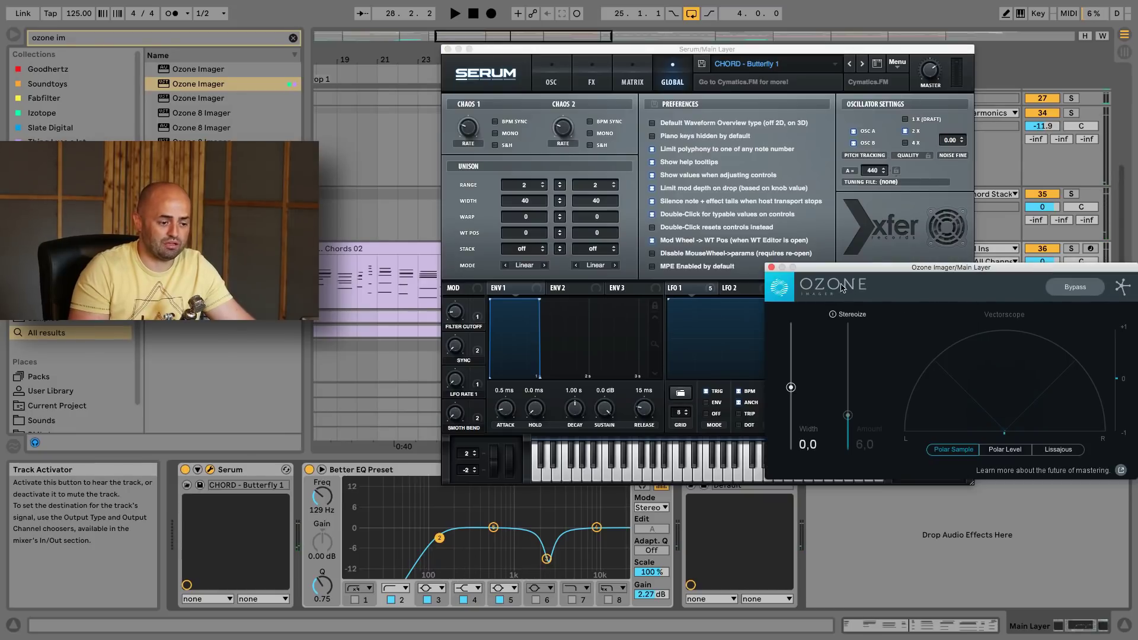
pyautogui.click(770, 268)
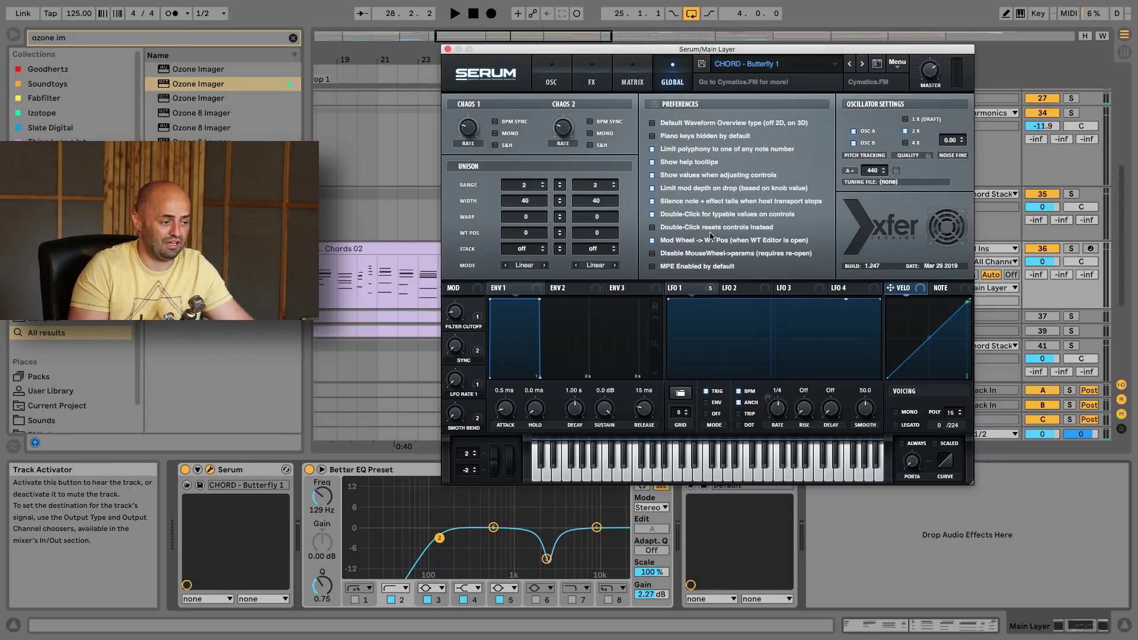
pyautogui.click(447, 49)
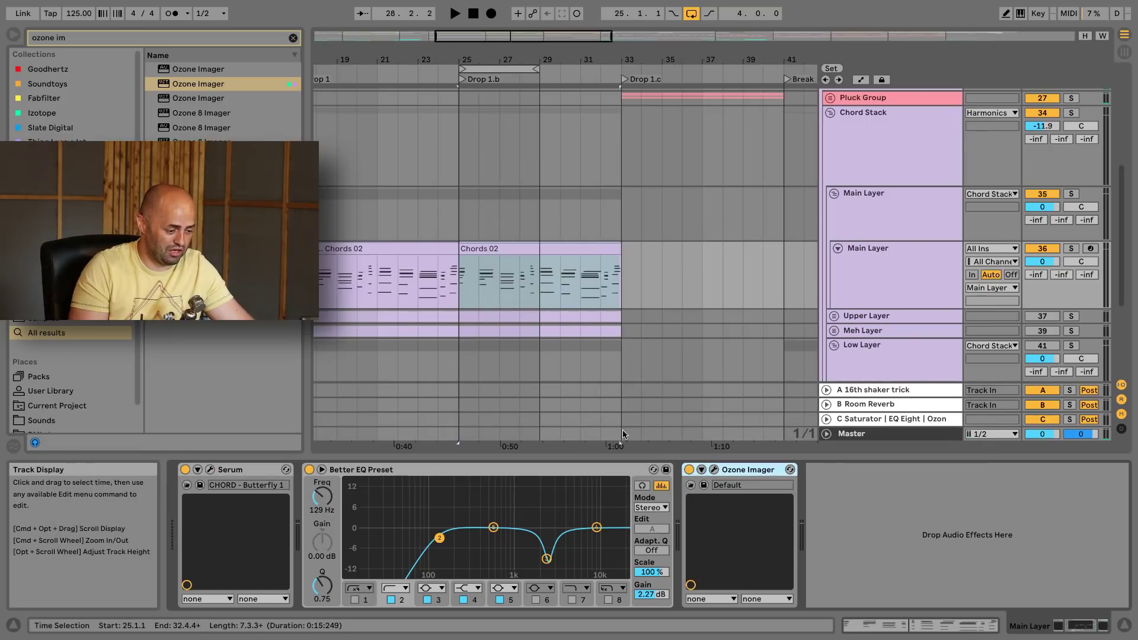
# Disable bands 4 and 5 of the Main Layer's EQ and compare the looped chords with band 3 on and off
pyautogui.click(465, 599)
pyautogui.click(426, 599)
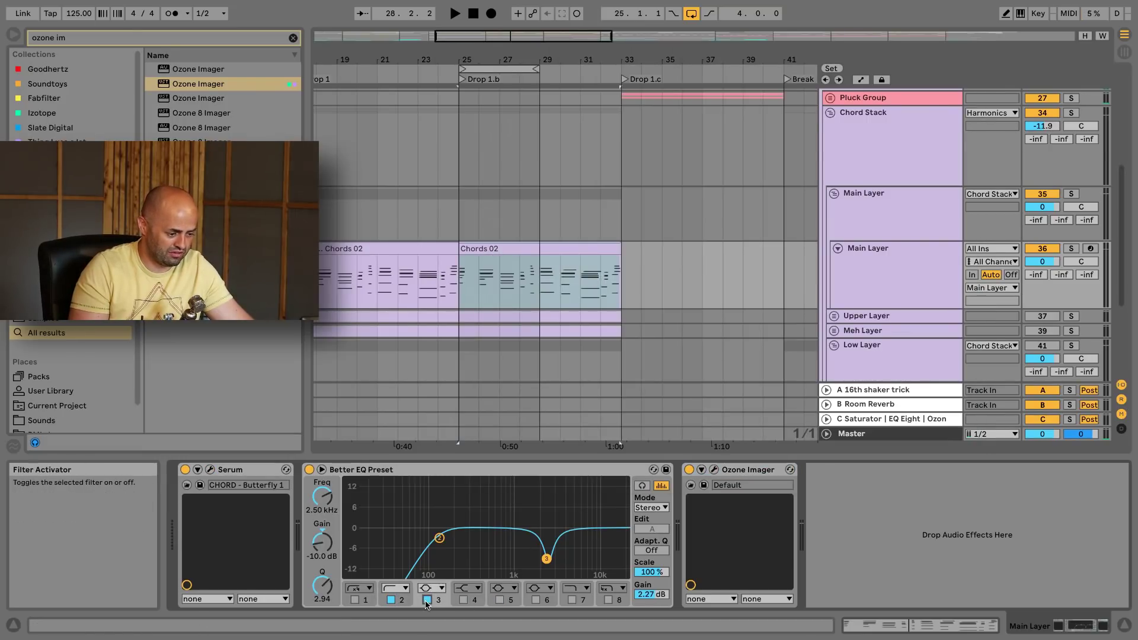
pyautogui.press('space')
pyautogui.click(427, 600)
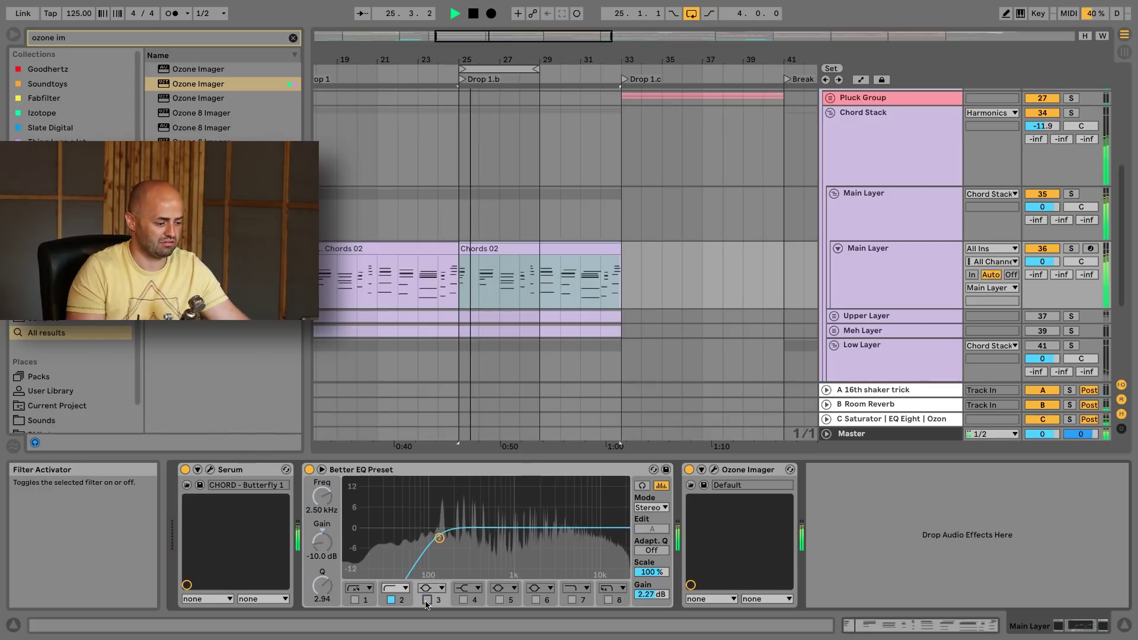
pyautogui.click(426, 600)
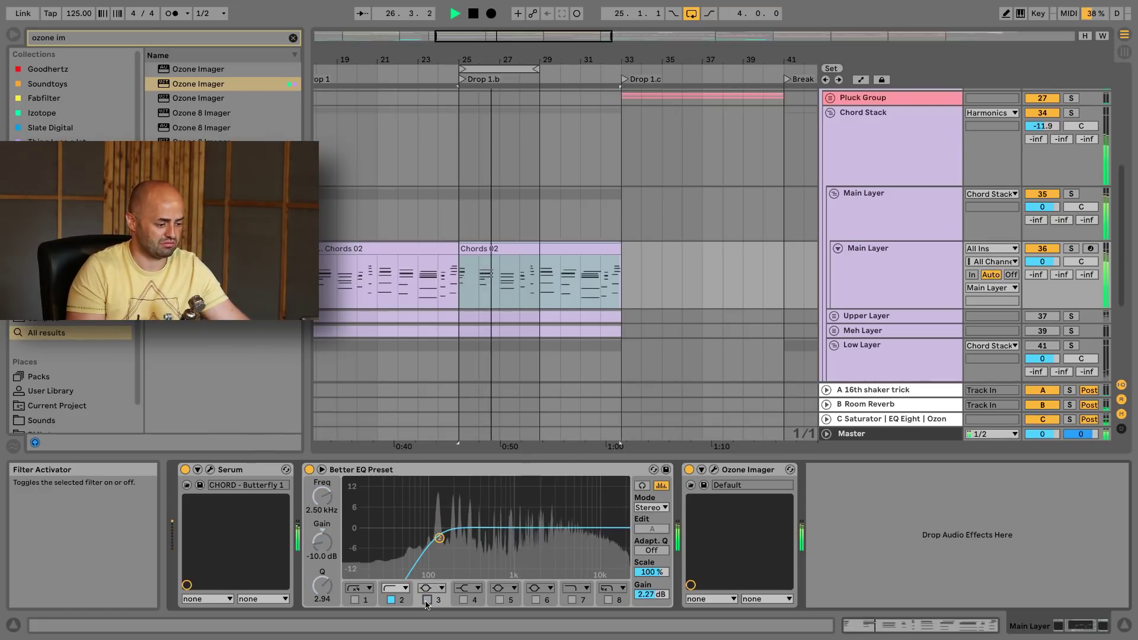
pyautogui.click(426, 601)
pyautogui.click(427, 601)
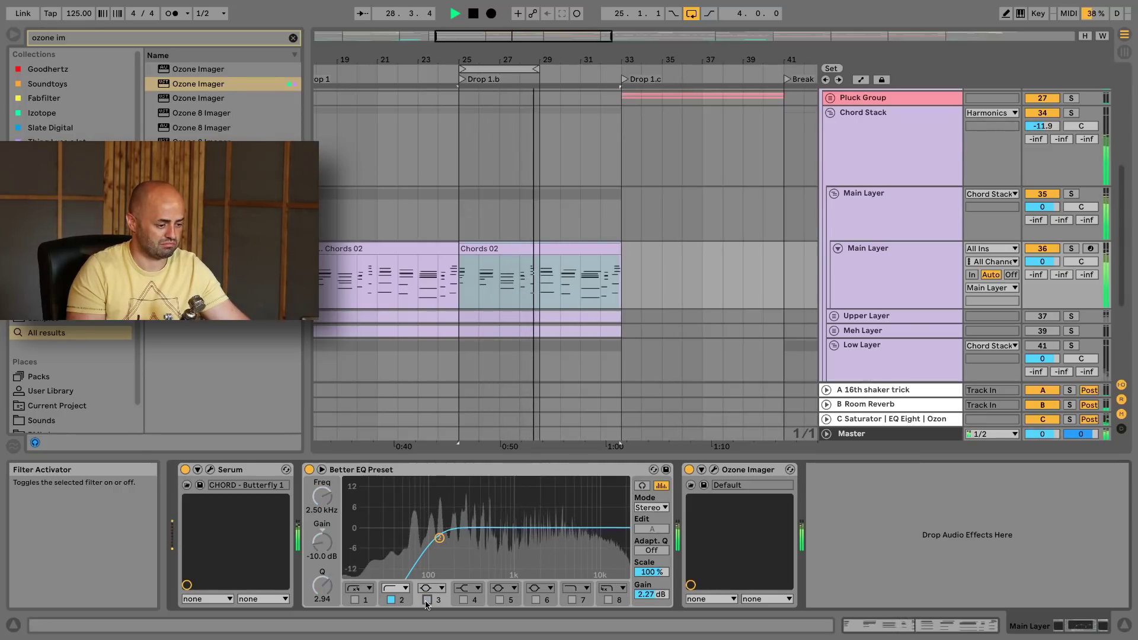
pyautogui.click(426, 600)
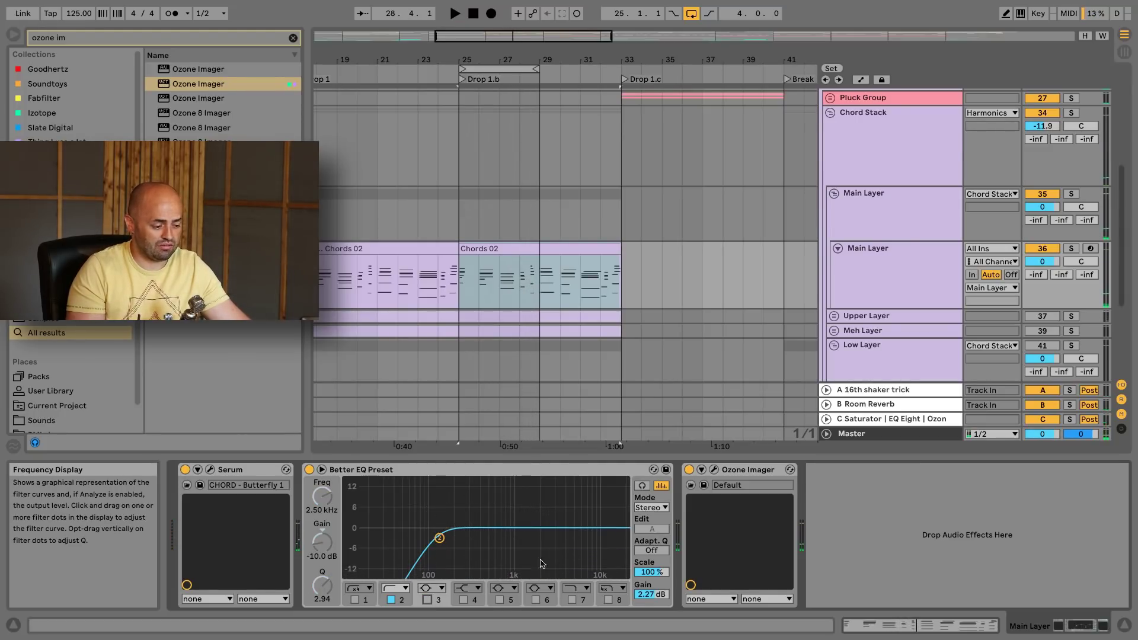
# Re-enable EQ band 3 with -2.85 dB gain at 2.61 kHz, lower the band 2 low cut to 80.8 Hz, and audition the loop
pyautogui.click(427, 600)
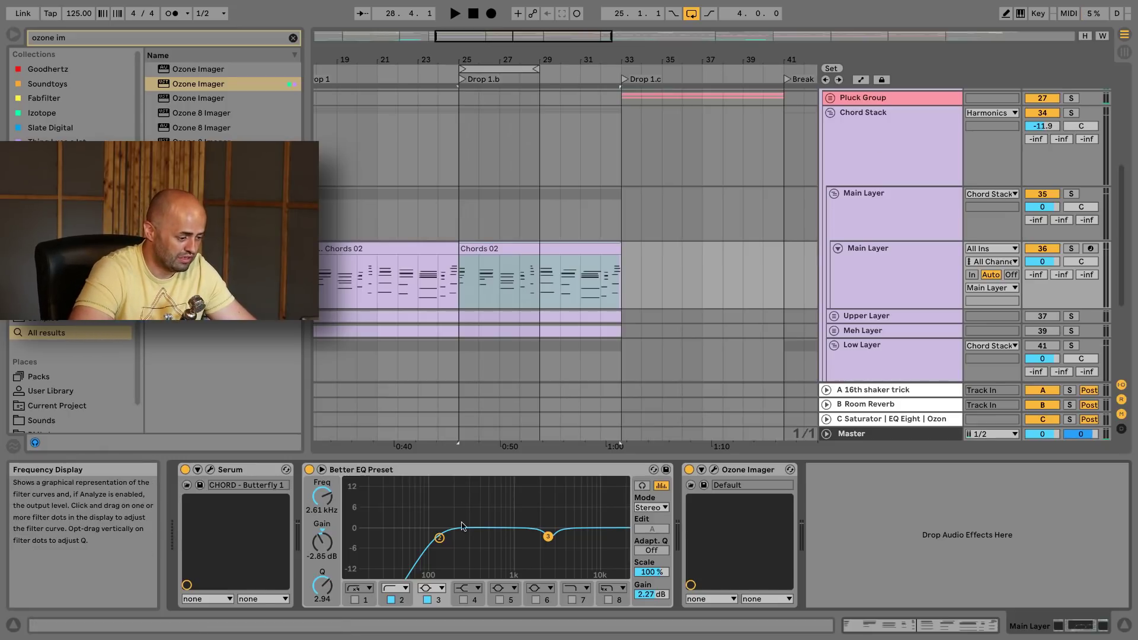
pyautogui.moveTo(440, 539)
pyautogui.mouseDown()
pyautogui.moveTo(383, 535)
pyautogui.moveTo(422, 539)
pyautogui.mouseUp()
pyautogui.press('space')
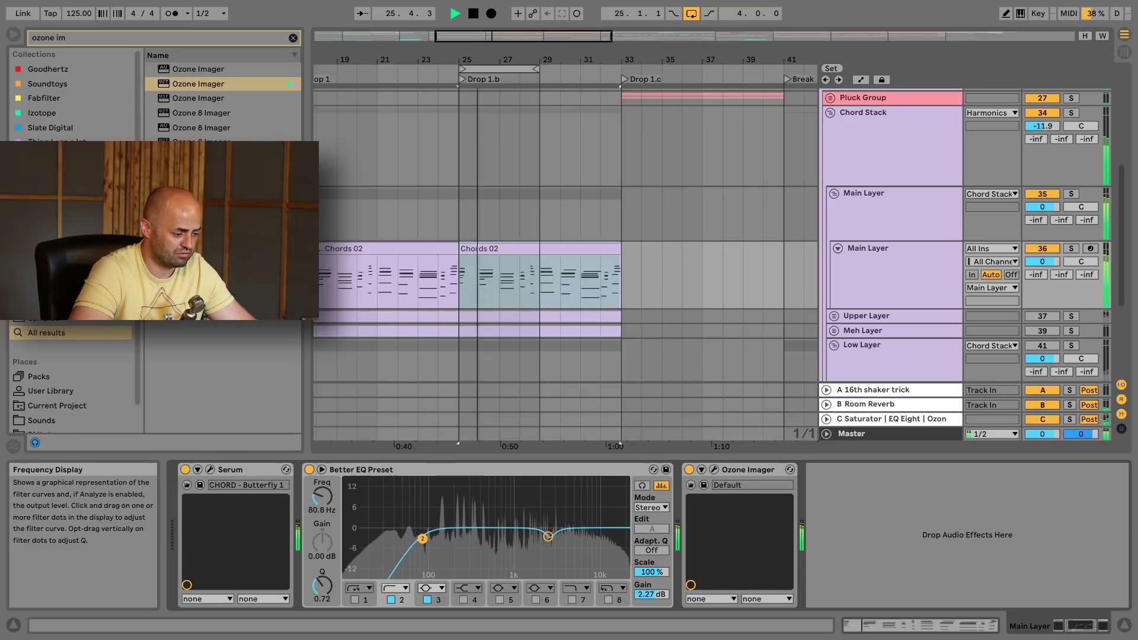
pyautogui.press('space')
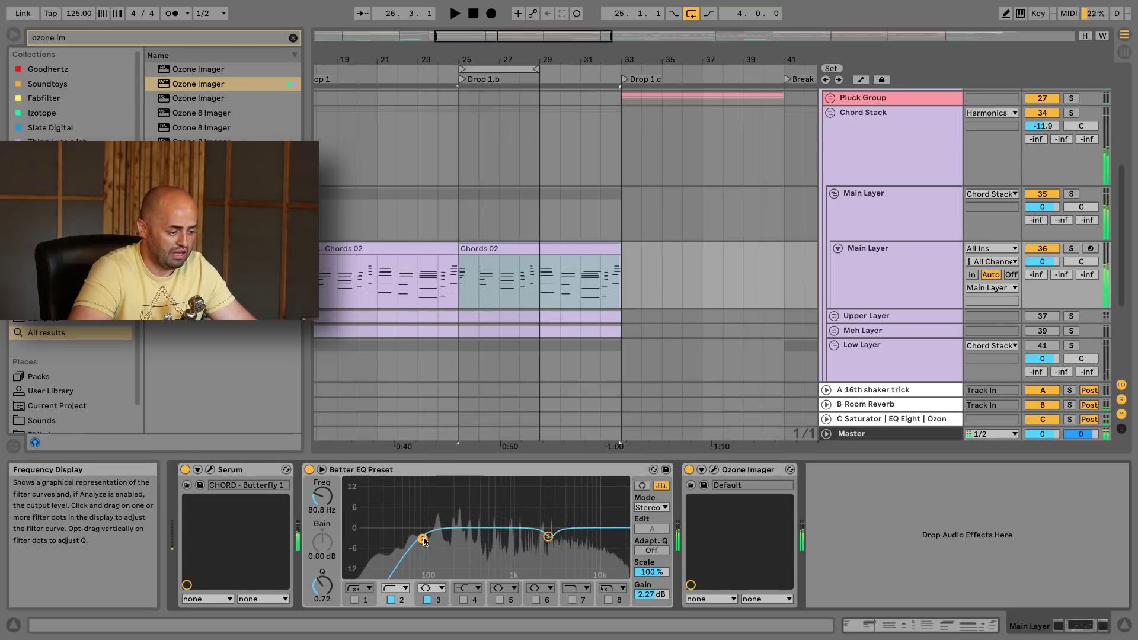
# Make the Main Layer's band 2 low cut steeper and lower it to 69.6 Hz with a Q of 0.47 while the loop plays
pyautogui.click(401, 587)
pyautogui.click(395, 499)
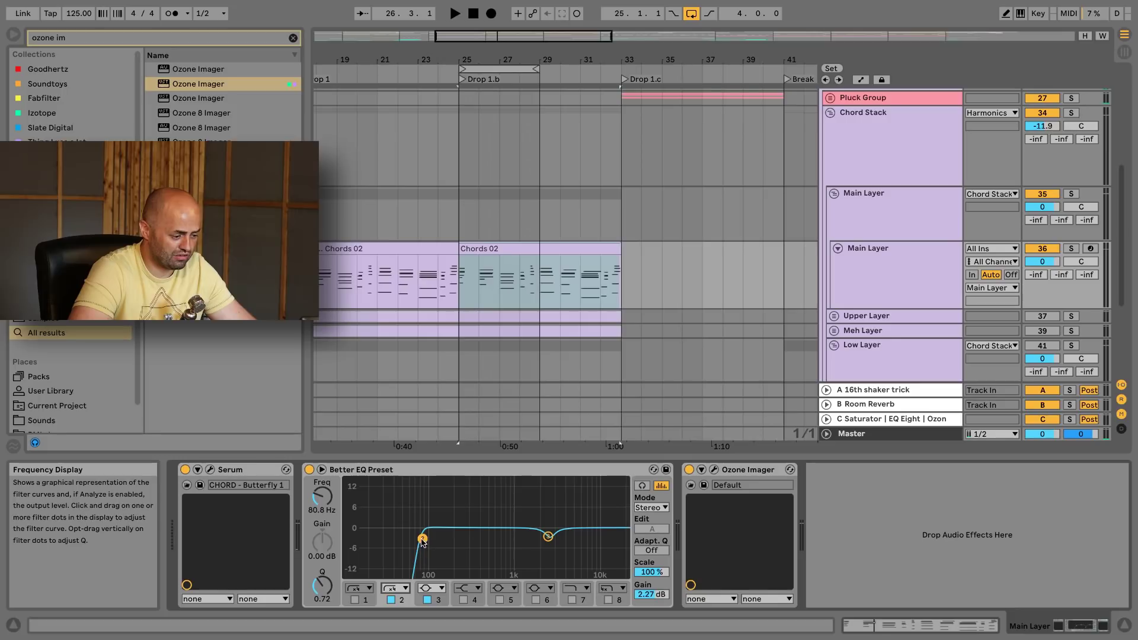
pyautogui.press('space')
pyautogui.moveTo(422, 541)
pyautogui.mouseDown()
pyautogui.moveTo(396, 545)
pyautogui.moveTo(417, 546)
pyautogui.mouseUp()
pyautogui.press('space')
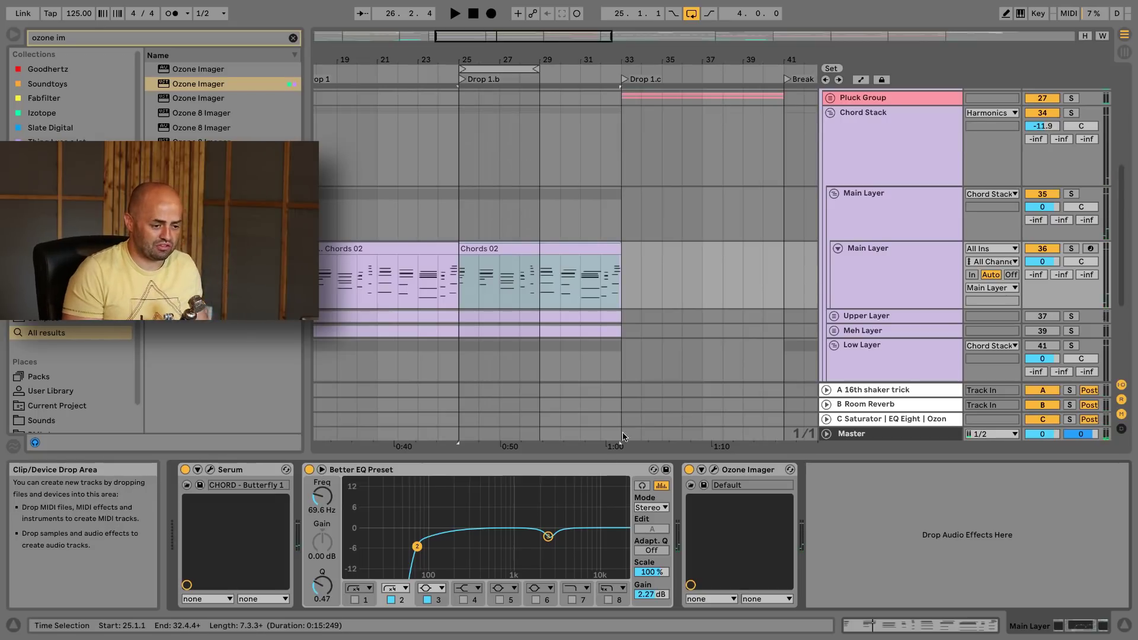
# Expand the Meh Layer group and move it above the Upper Layer, directly below the Main Layer
pyautogui.click(833, 316)
pyautogui.click(846, 294)
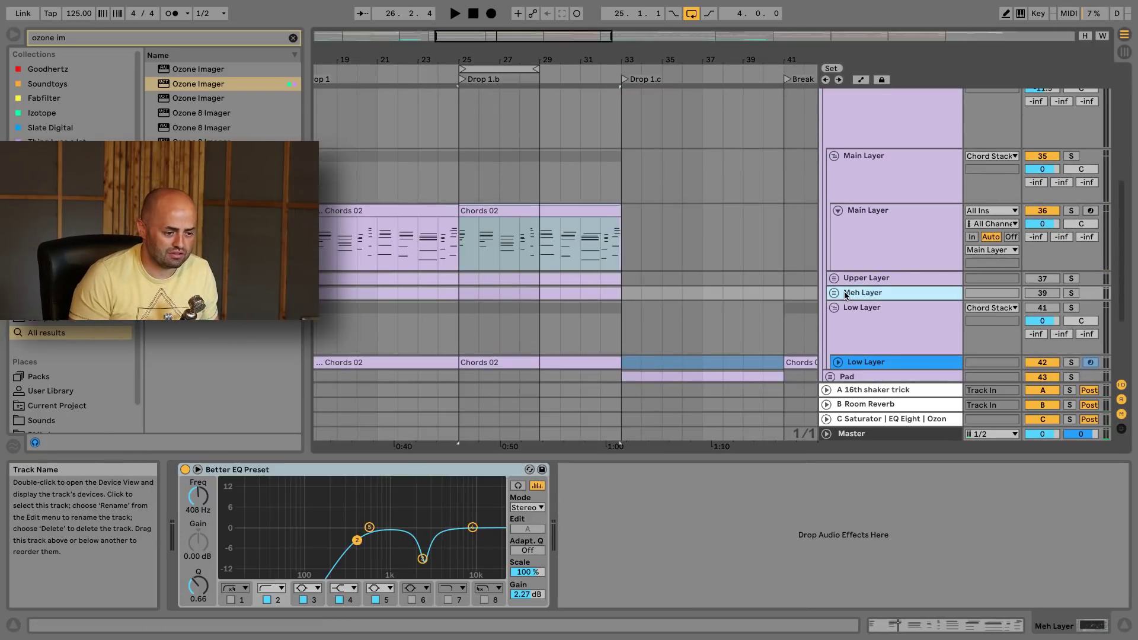
pyautogui.click(834, 292)
pyautogui.click(542, 338)
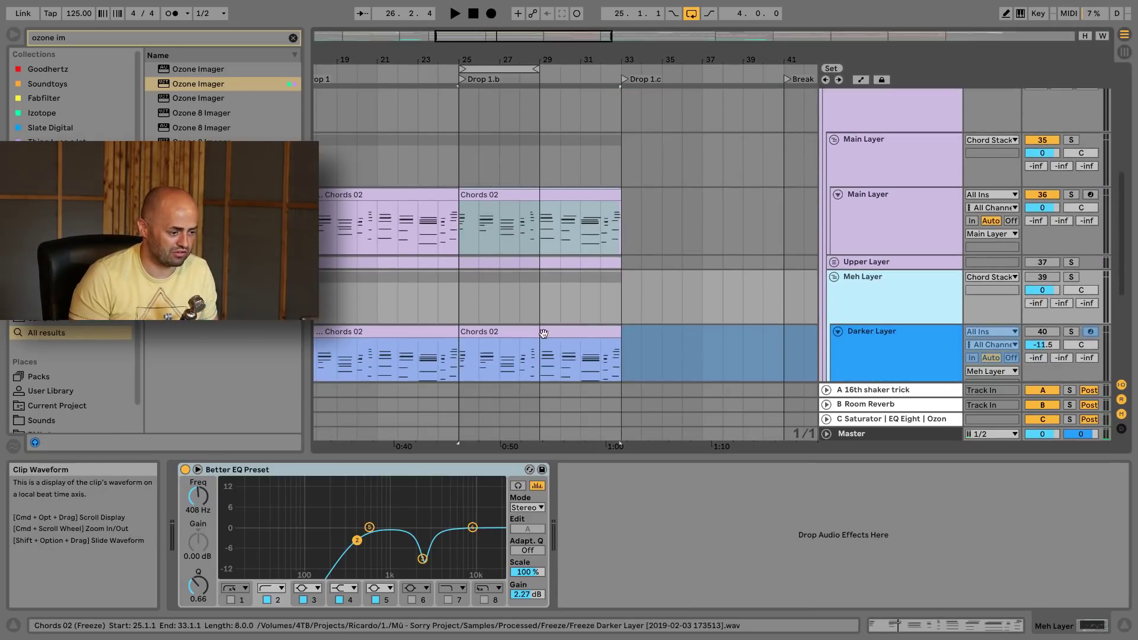
pyautogui.moveTo(887, 283); pyautogui.dragTo(891, 259)
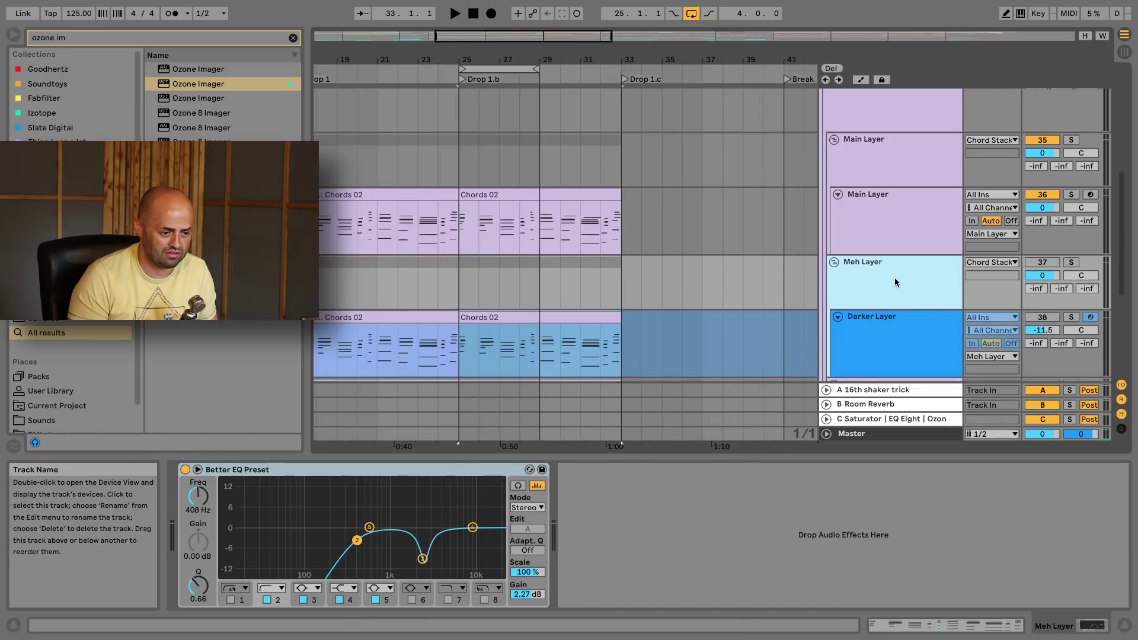
# Activate the Meh Layer group and its Darker Layer track, and deactivate the Main Layer group
pyautogui.click(1044, 262)
pyautogui.click(1041, 317)
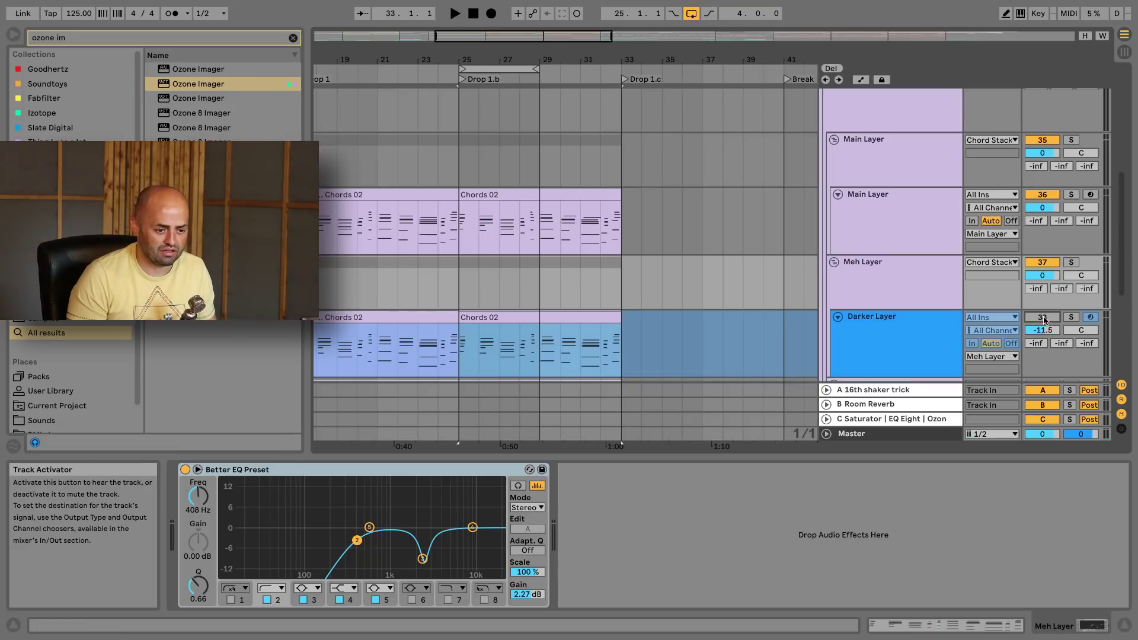
pyautogui.click(1049, 139)
pyautogui.click(864, 284)
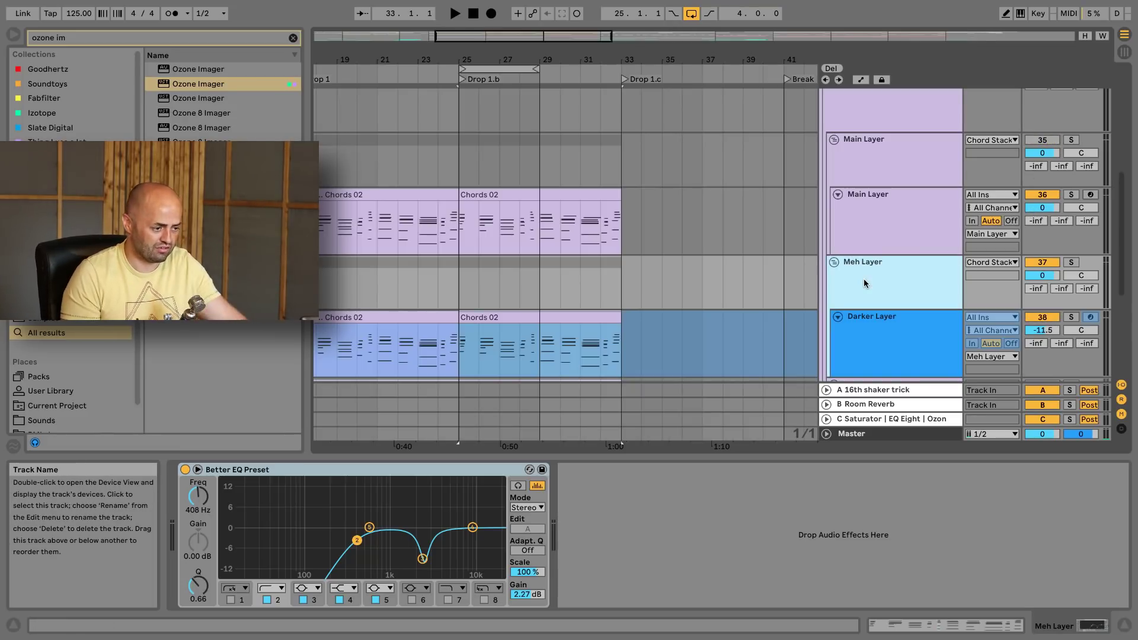
# Solo the Meh Layer group and play the loop to hear it alone
pyautogui.click(1065, 260)
pyautogui.press('space')
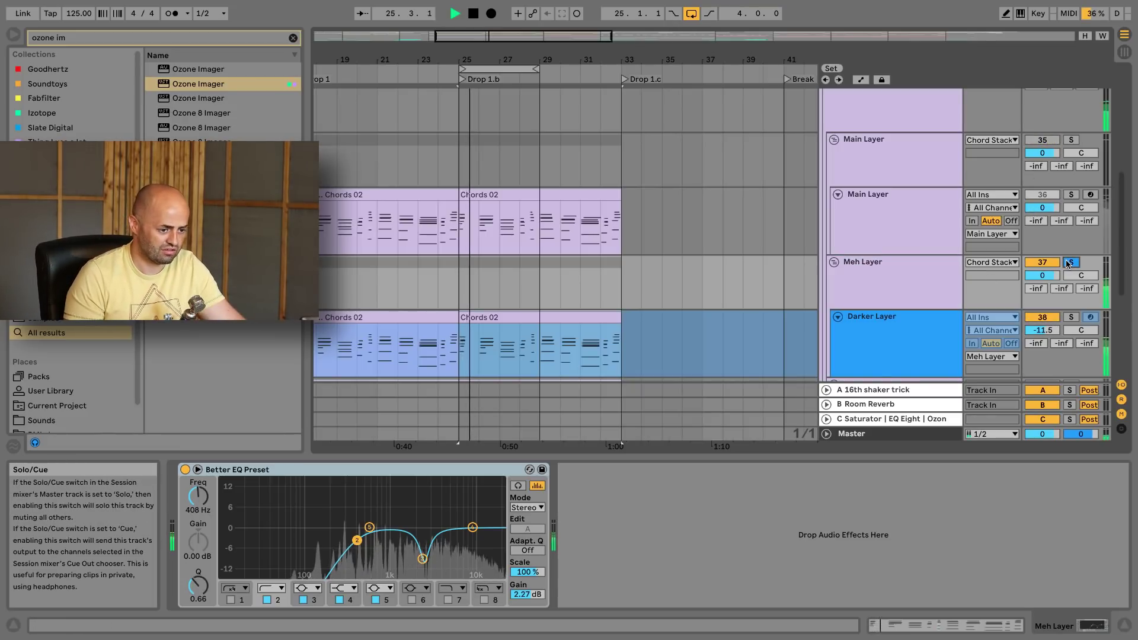
pyautogui.click(909, 290)
pyautogui.press('space')
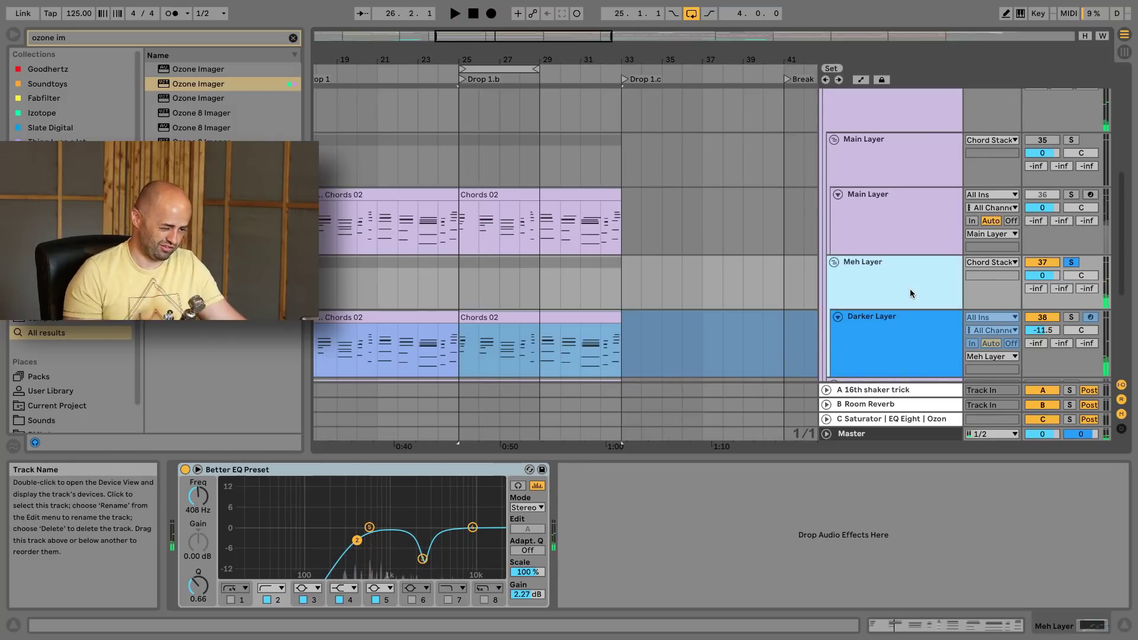
# Unfreeze the Darker Layer track
pyautogui.click(897, 321)
pyautogui.rightClick(888, 322)
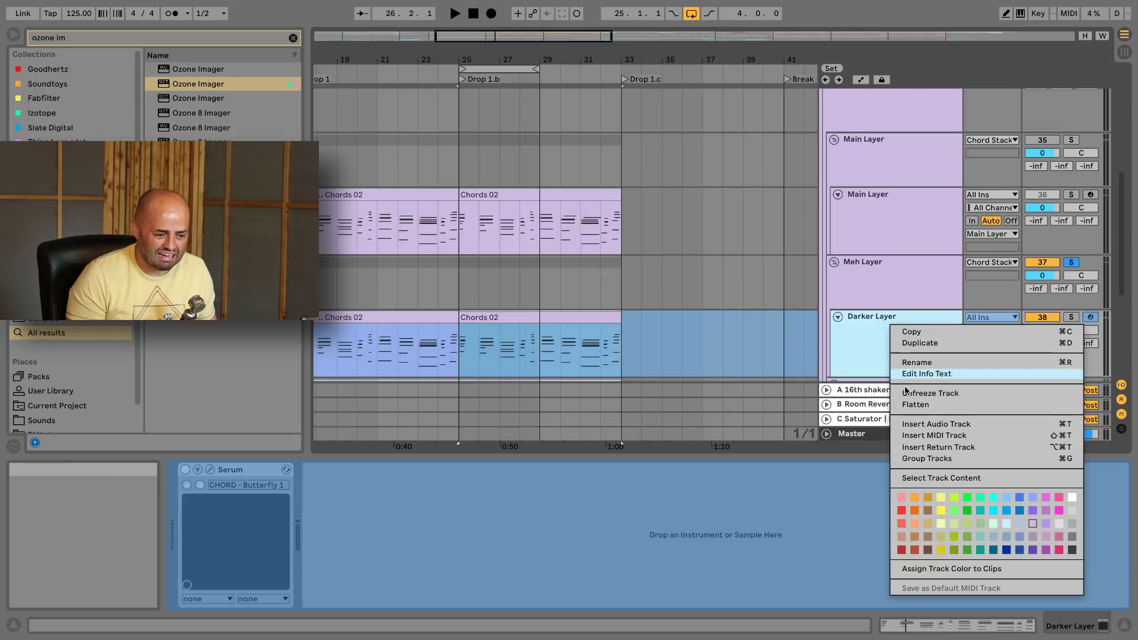
pyautogui.click(668, 357)
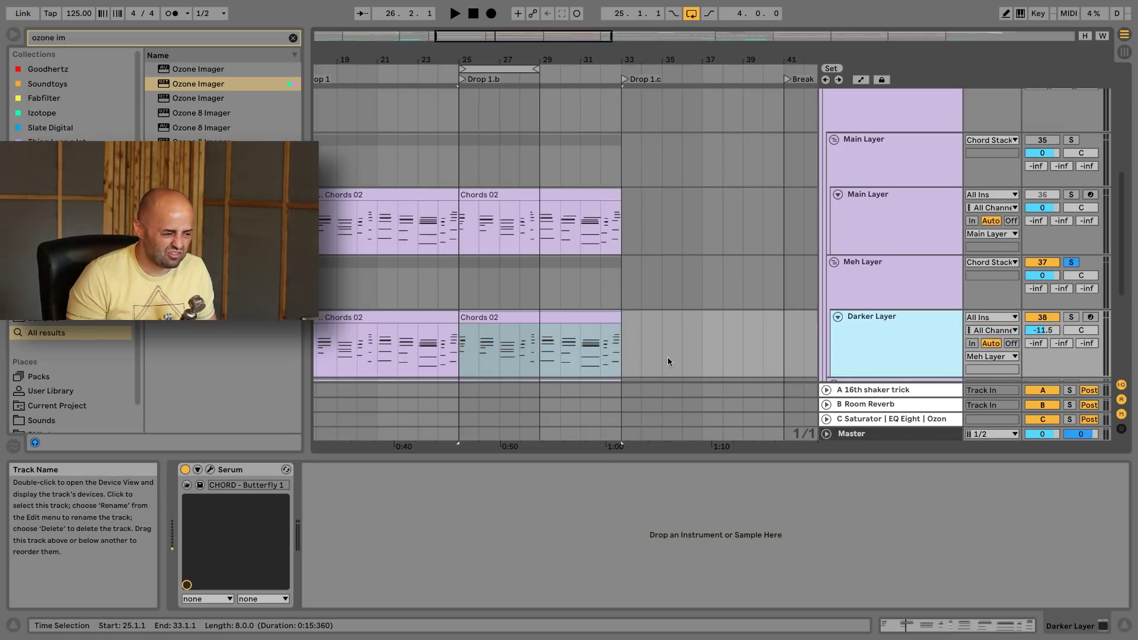
# Flatten the LFO 1 curve at its maximum in the Darker Layer's Serum and close the plugin window
pyautogui.click(210, 469)
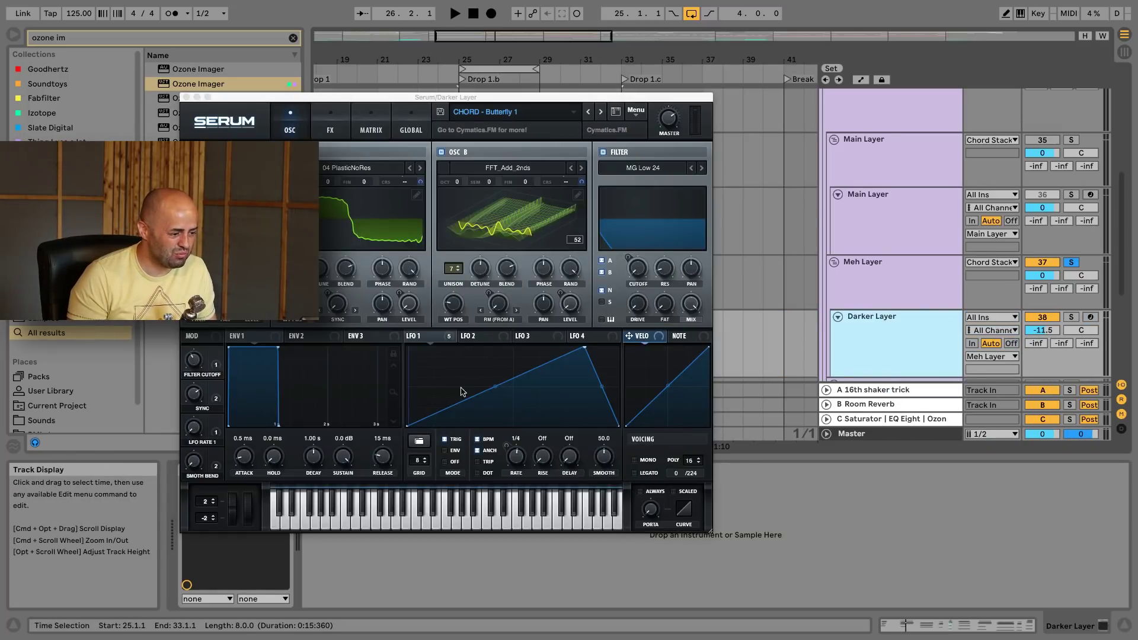
pyautogui.moveTo(412, 425); pyautogui.dragTo(393, 327)
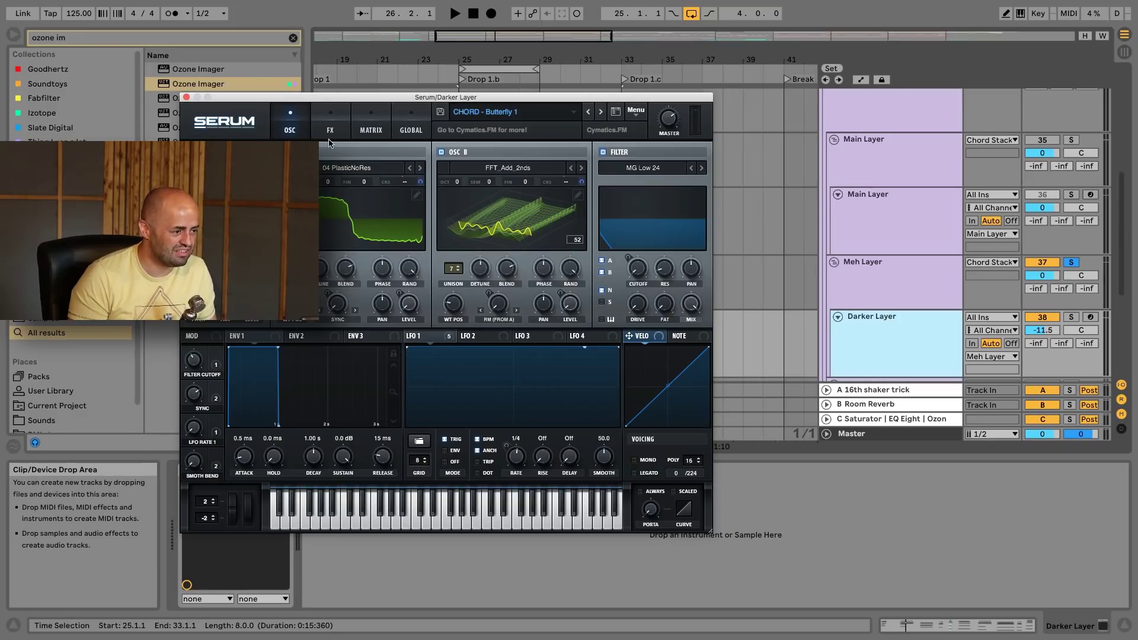
pyautogui.click(186, 97)
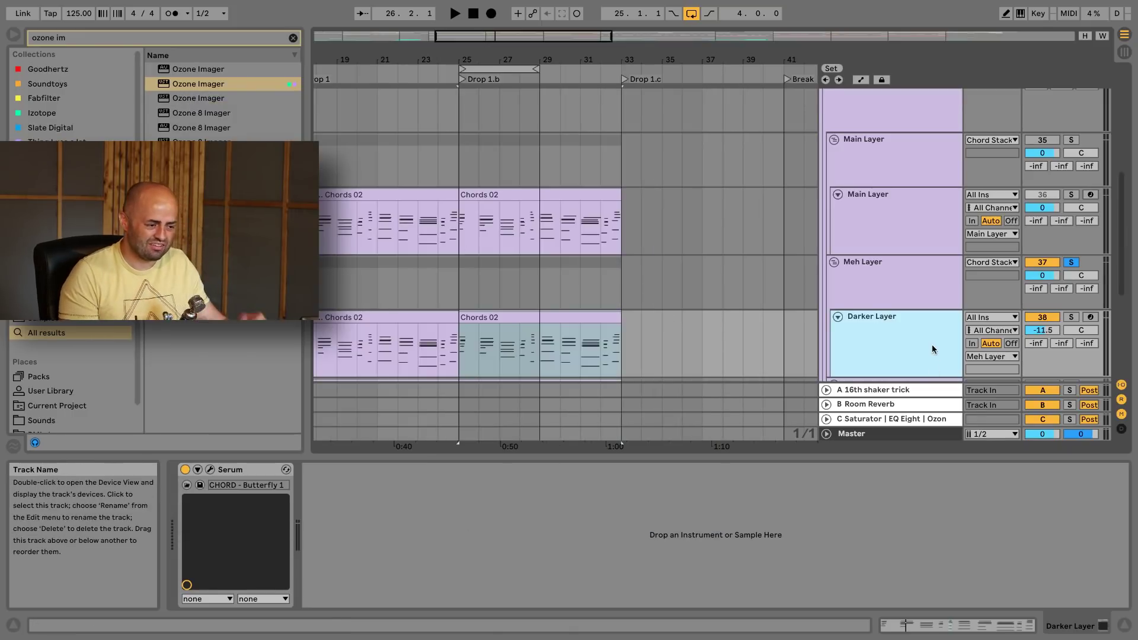
# Quantize all note starts in the Darker Layer's Drop 1.b Chords 02 clip to 1/8 at 100% and audition the loop
pyautogui.click(499, 318)
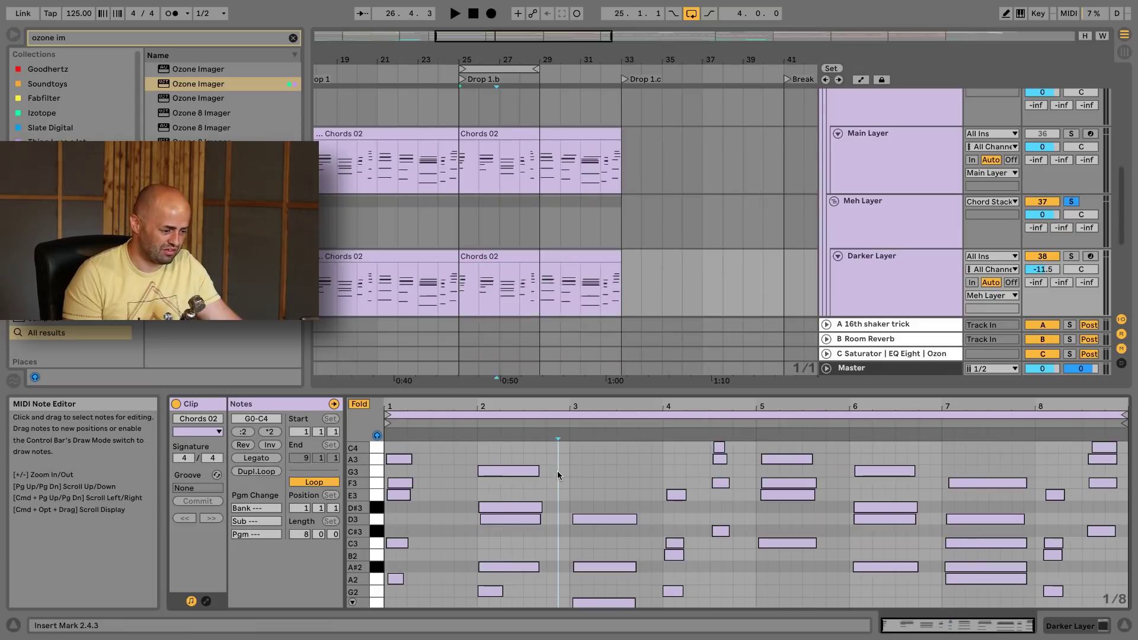
pyautogui.press('super+a')
pyautogui.press('super+shift+u')
pyautogui.press('Return')
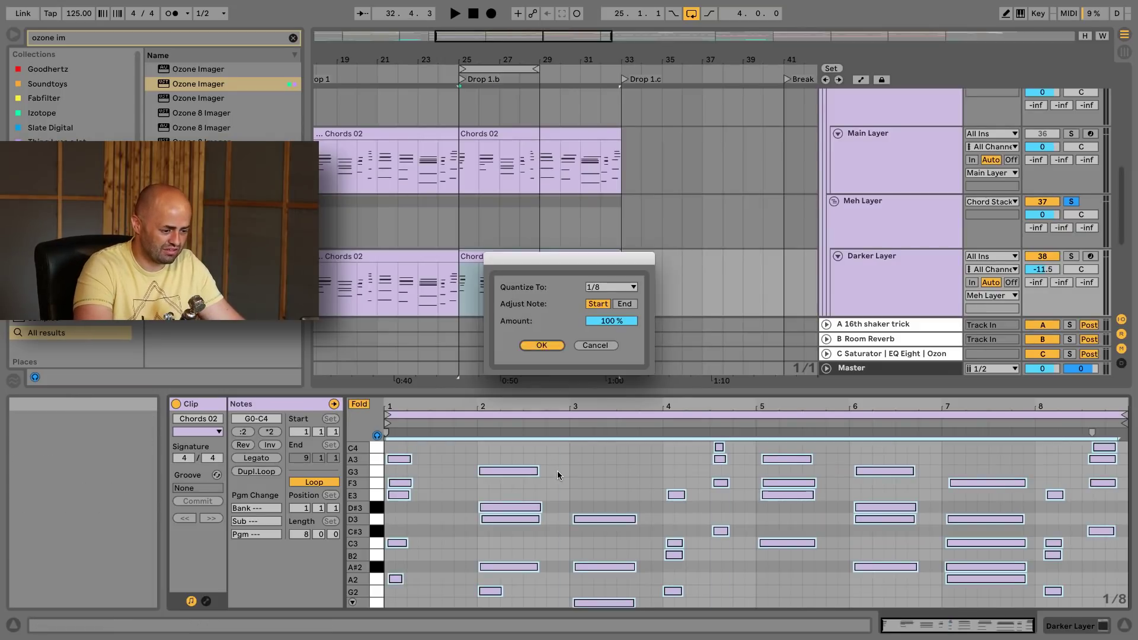
pyautogui.press('space')
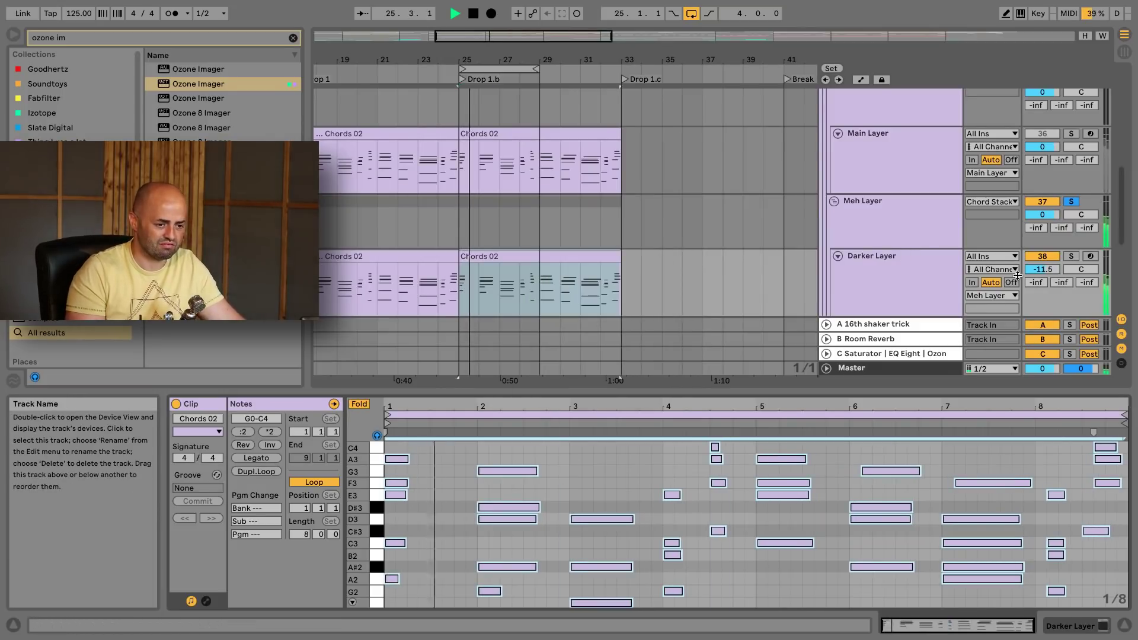
pyautogui.click(936, 272)
pyautogui.press('space')
# Solo the Main Layer track, reactivate its group, and set the Darker Layer's volume to -8.4 dB while both layers play
pyautogui.scroll(2, 902, 227)
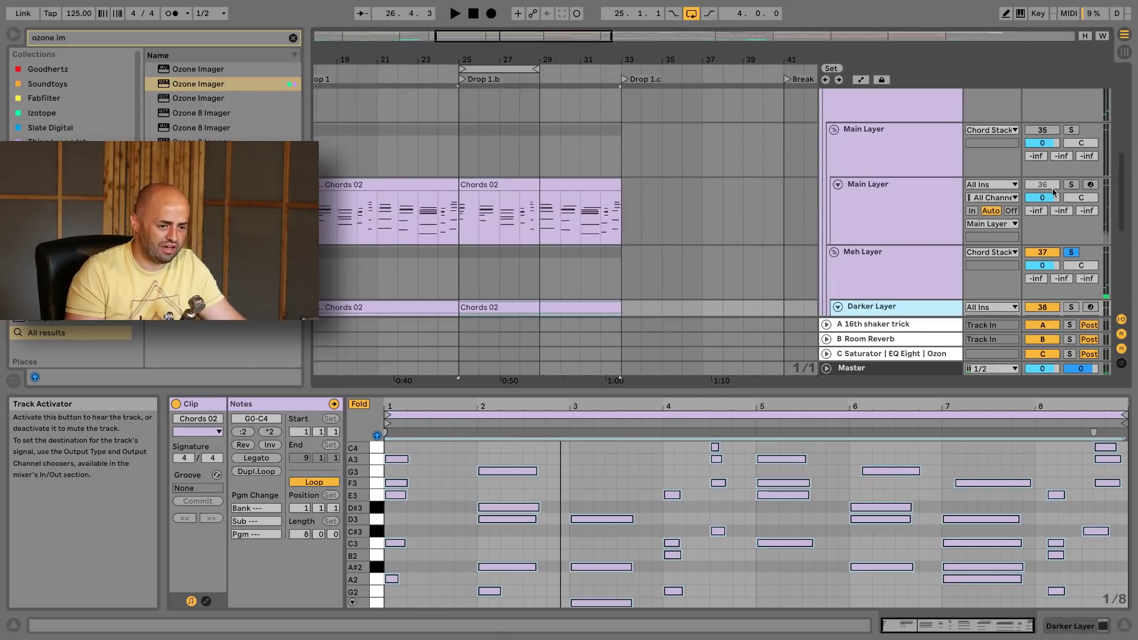
pyautogui.click(1071, 185)
pyautogui.click(1042, 131)
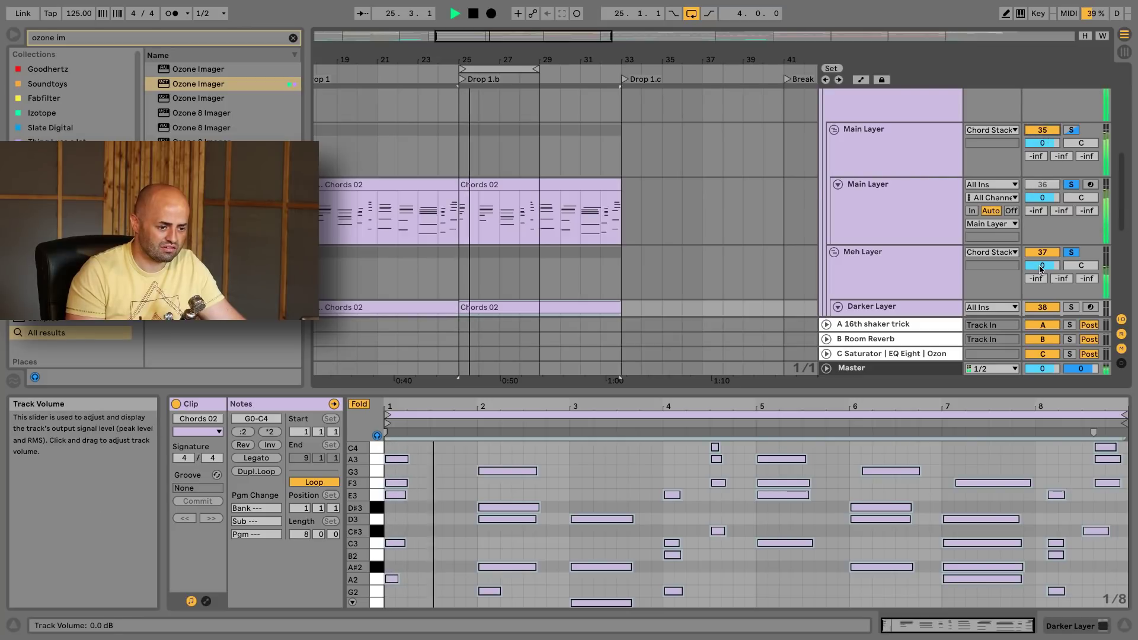
pyautogui.scroll(-3, 1044, 226)
pyautogui.moveTo(1041, 254)
pyautogui.mouseDown()
pyautogui.moveTo(1042, 278)
pyautogui.moveTo(1042, 262)
pyautogui.mouseUp()
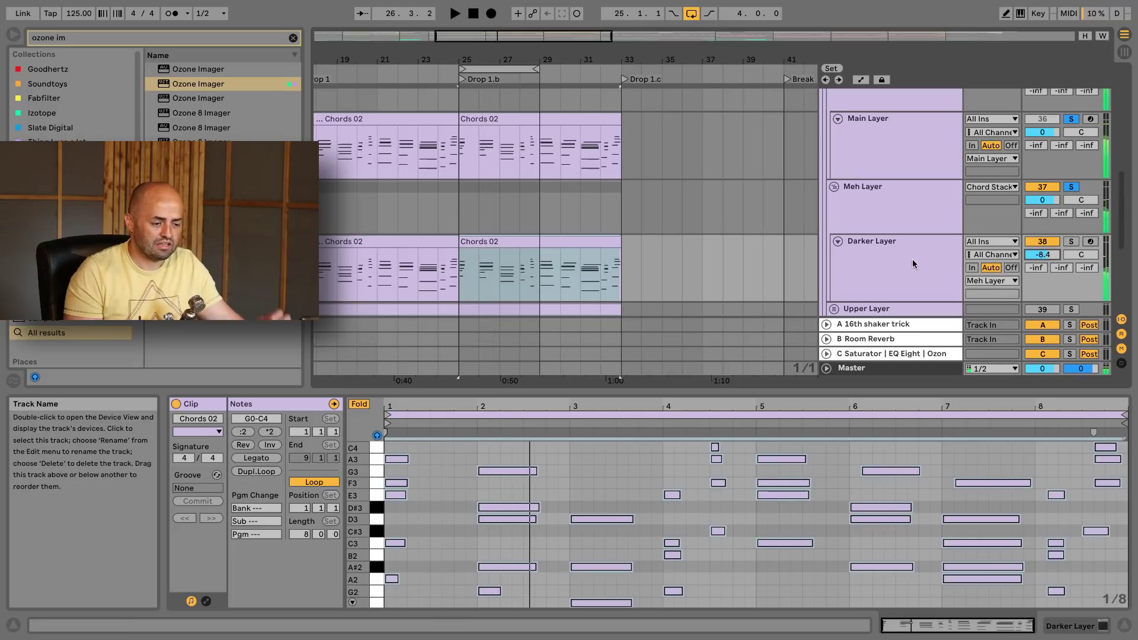
# Rename the Meh Layer group as Wide Layer and fold the Darker Layer track inside it
pyautogui.scroll(-2, 910, 257)
pyautogui.click(903, 241)
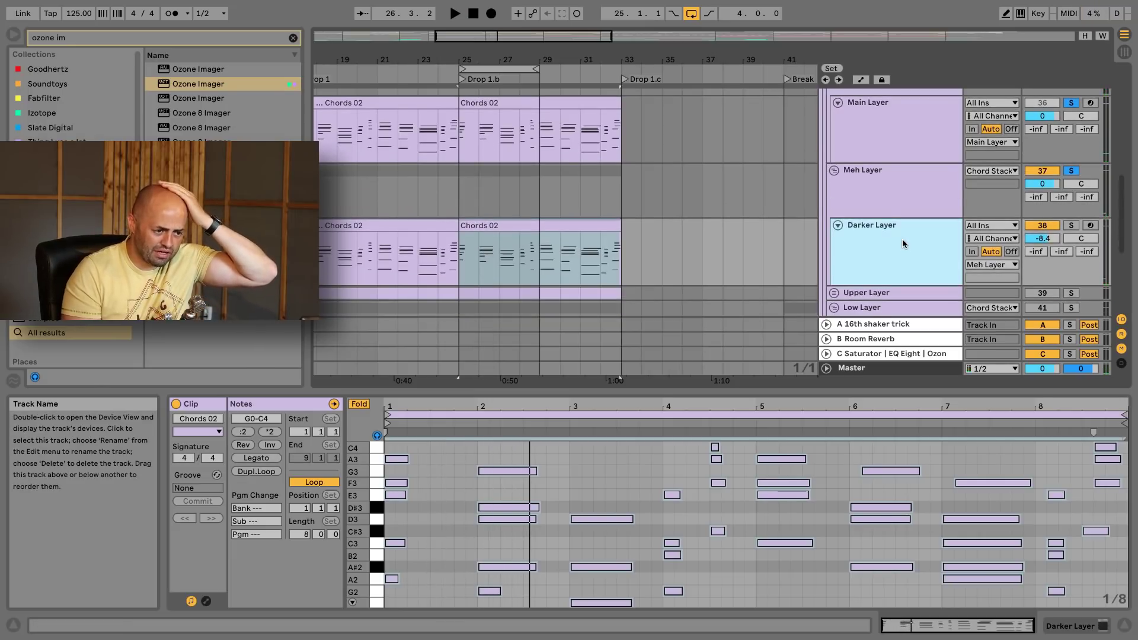
pyautogui.click(873, 185)
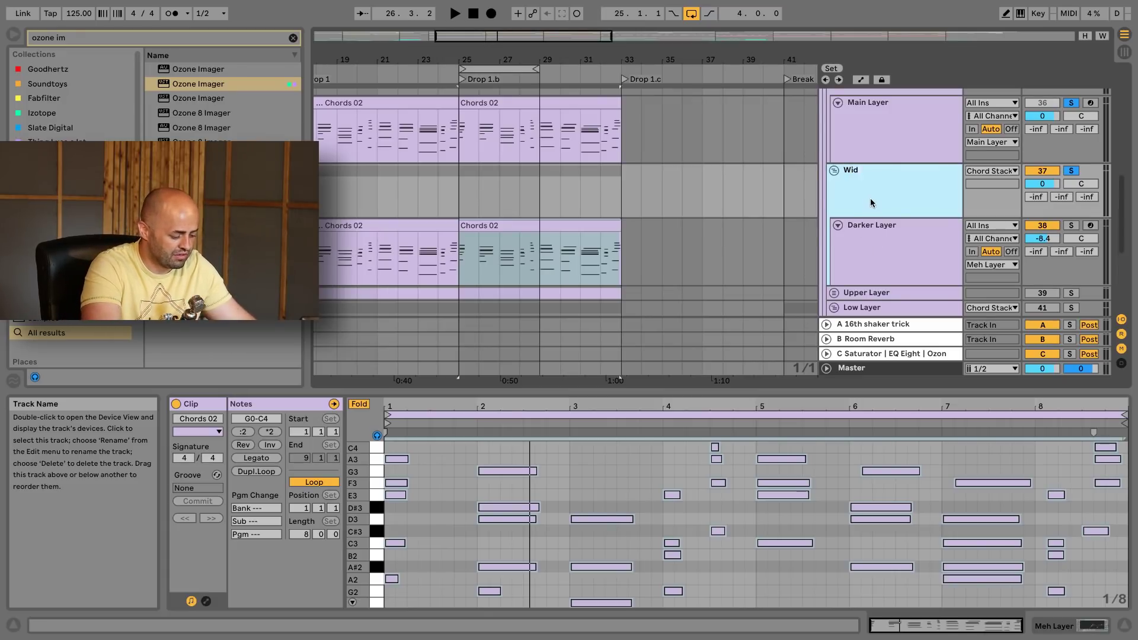
pyautogui.write('er')
pyautogui.press('Return')
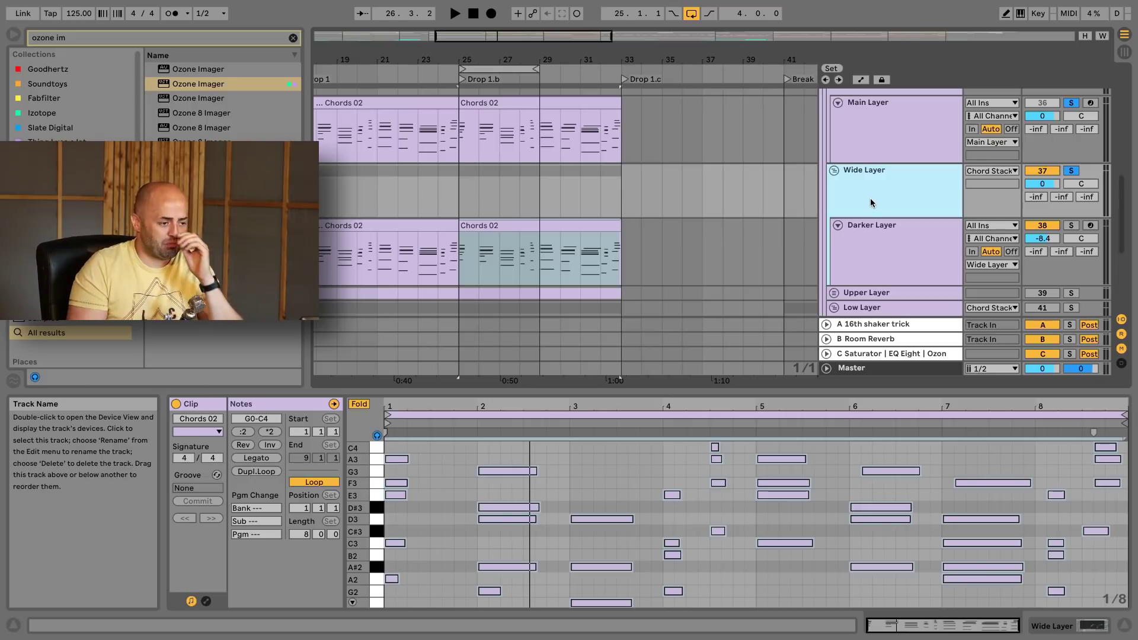
pyautogui.click(838, 225)
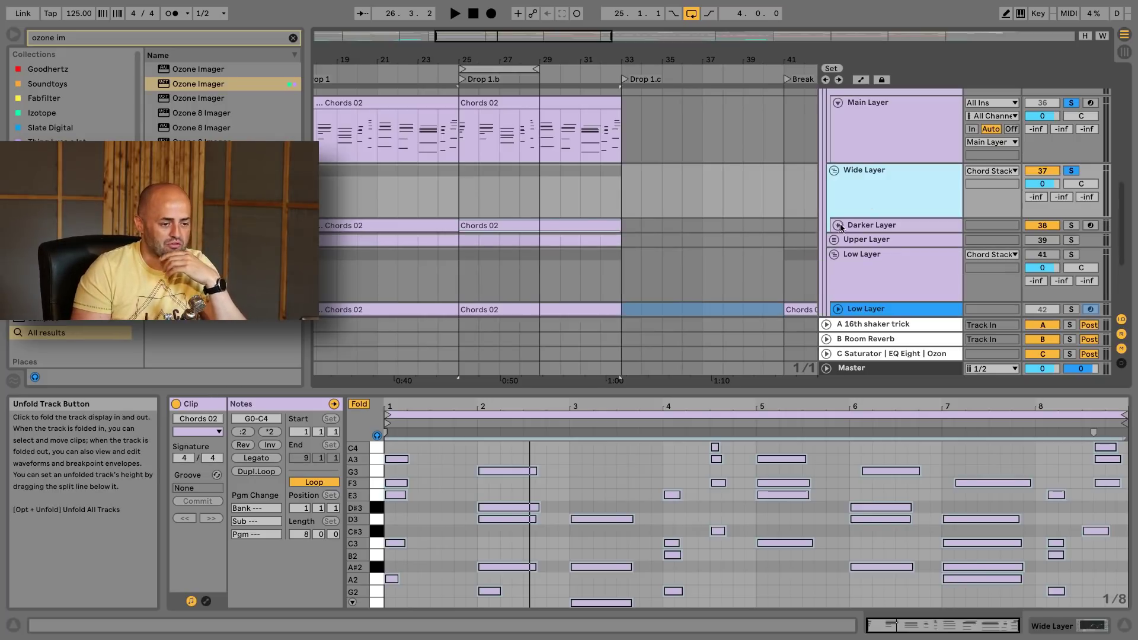
# Turn off the 2.50 kHz dip and the other two bell and shelf bands in the Wide Layer group's EQ, leaving only the low cut
pyautogui.scroll(2, 901, 239)
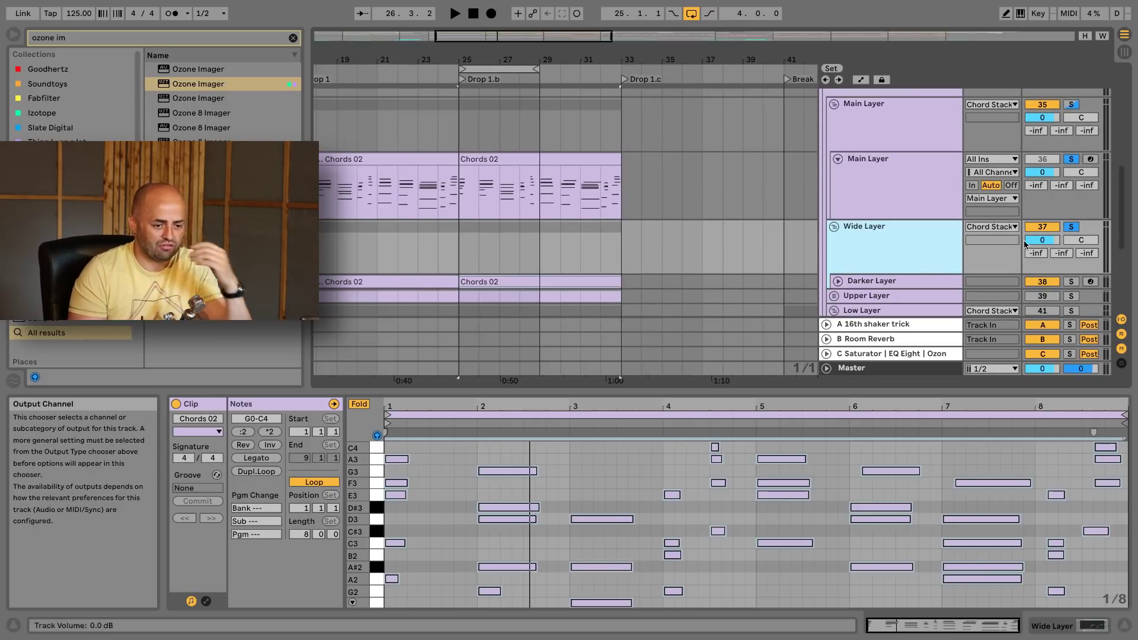
pyautogui.click(837, 280)
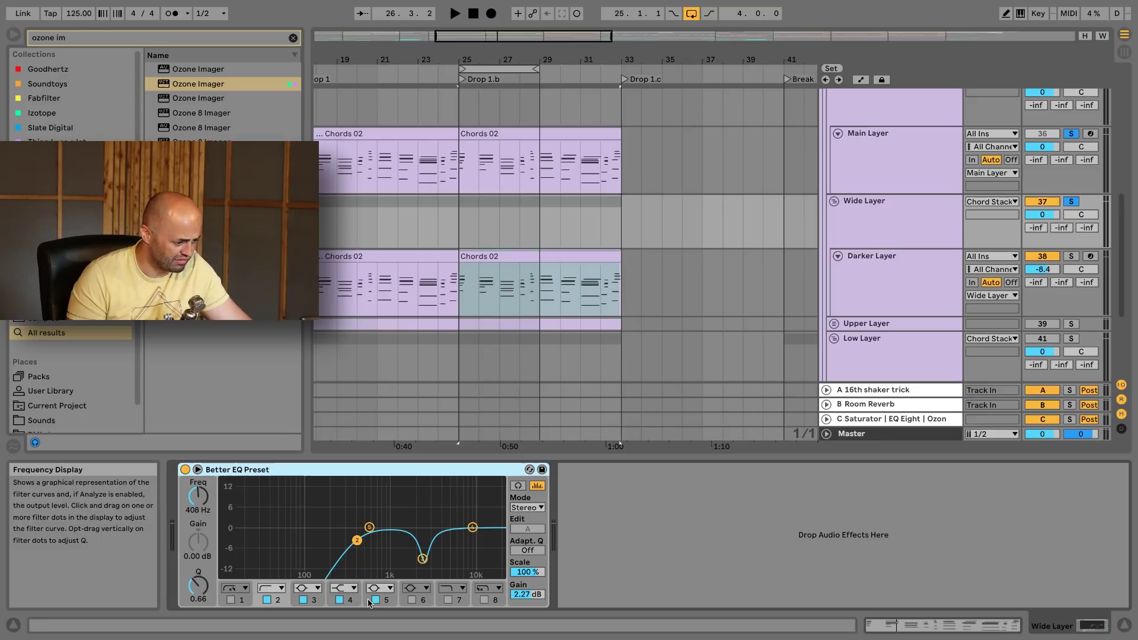
pyautogui.click(304, 600)
pyautogui.press('space')
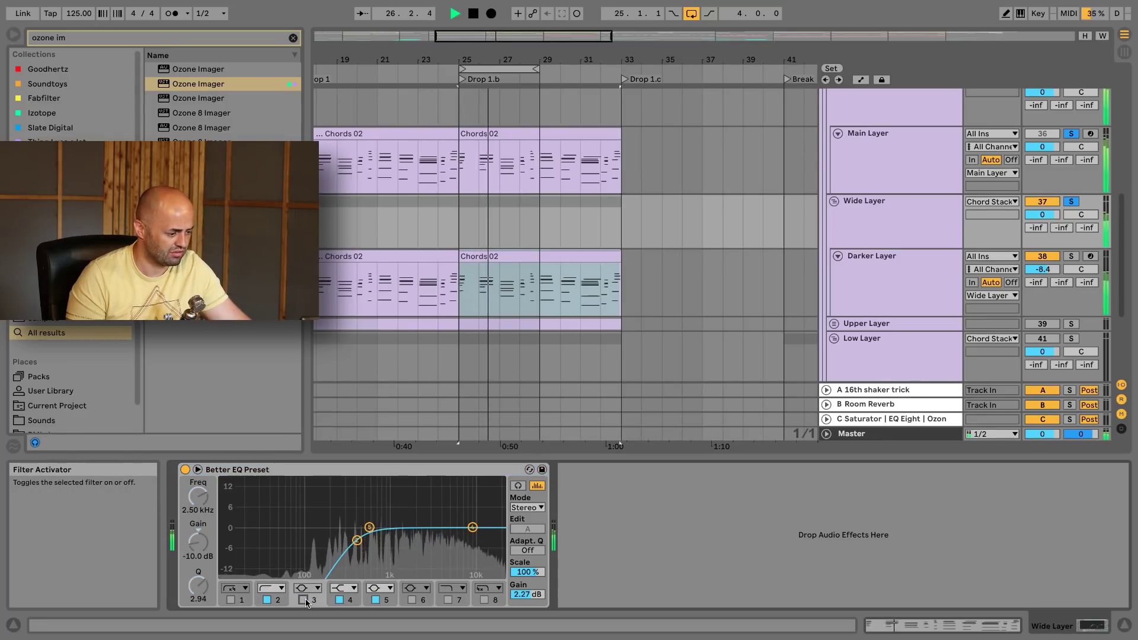
pyautogui.press('space')
pyautogui.click(339, 599)
pyautogui.click(375, 599)
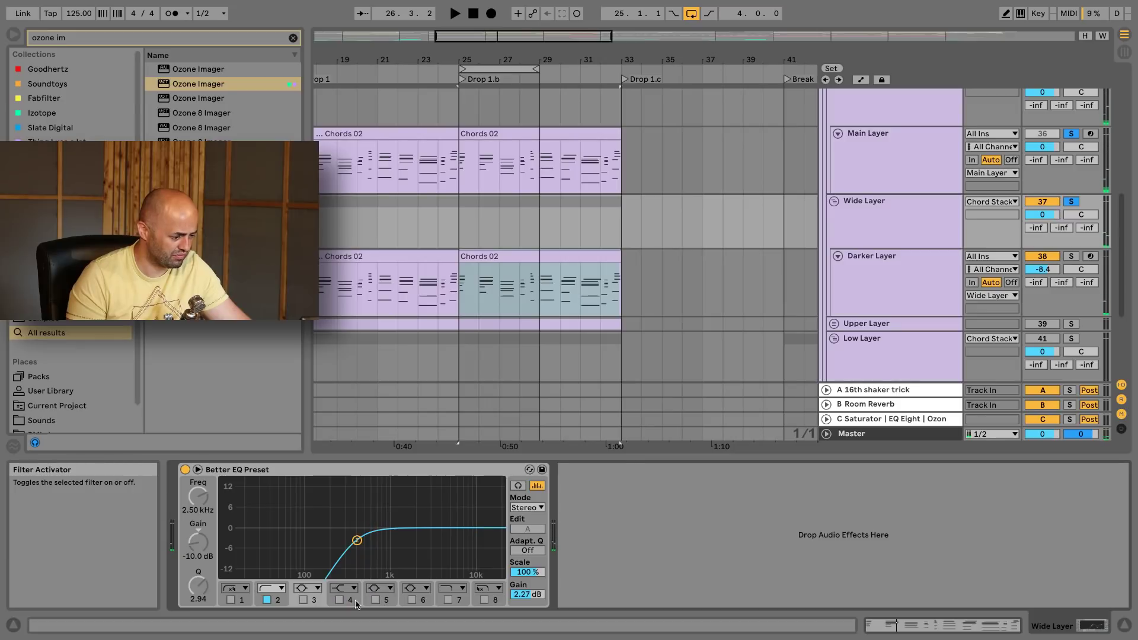
# Lower the Wide Layer EQ's low-cut filter to 156 Hz with a Q of 0.51 while the loop plays
pyautogui.press('space')
pyautogui.moveTo(357, 540); pyautogui.dragTo(323, 545)
pyautogui.press('space')
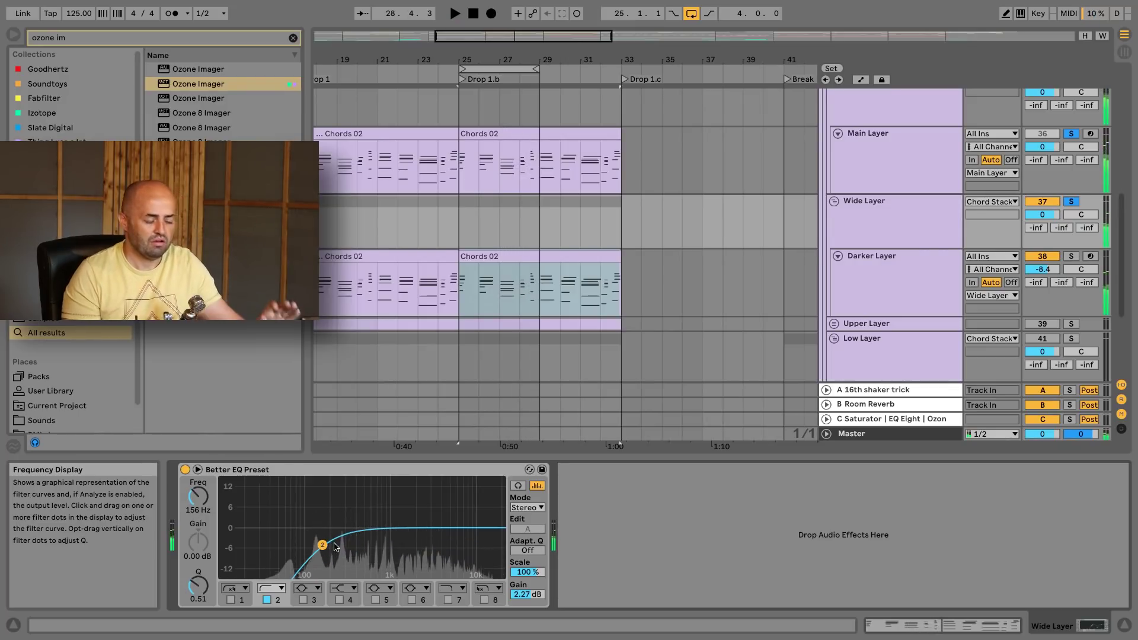
# Unsolo the Wide Layer, activate the Upper Layer group, and unfold both the group and the track inside it
pyautogui.click(1066, 203)
pyautogui.scroll(-3, 1057, 221)
pyautogui.click(1041, 274)
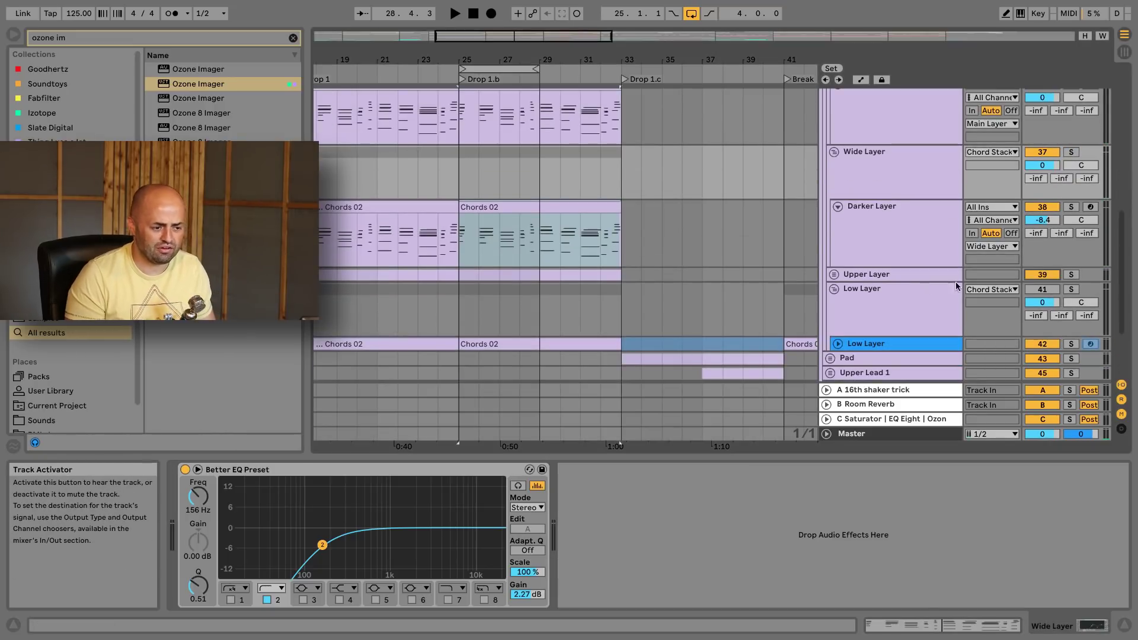
pyautogui.click(834, 275)
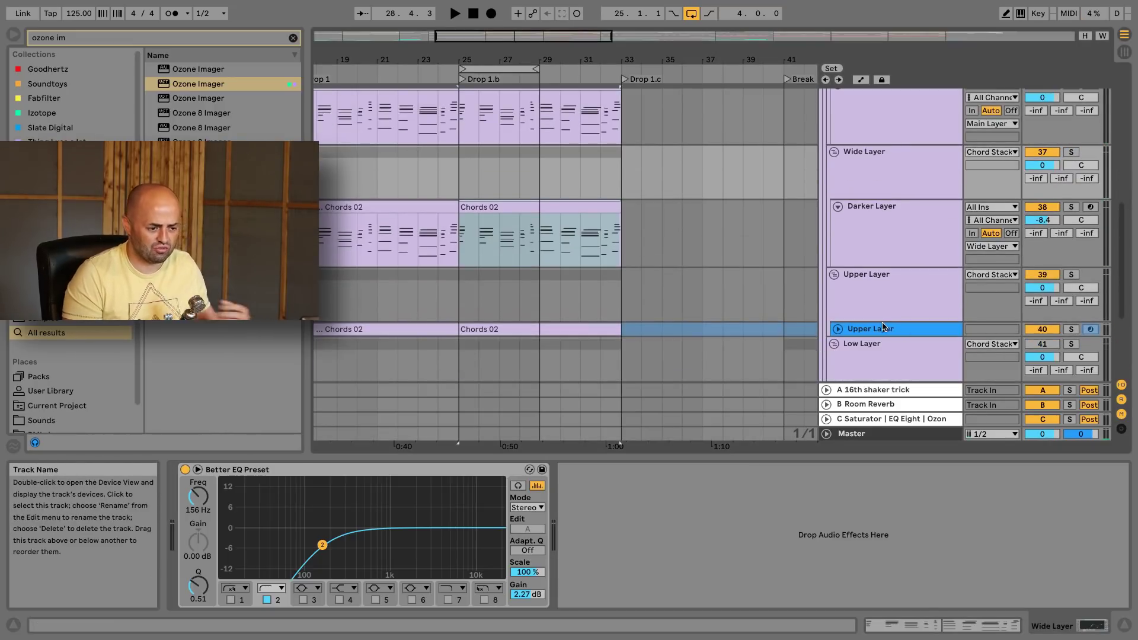
pyautogui.click(837, 329)
# Audition the Upper Layer group in solo
pyautogui.click(1069, 269)
pyautogui.press('space')
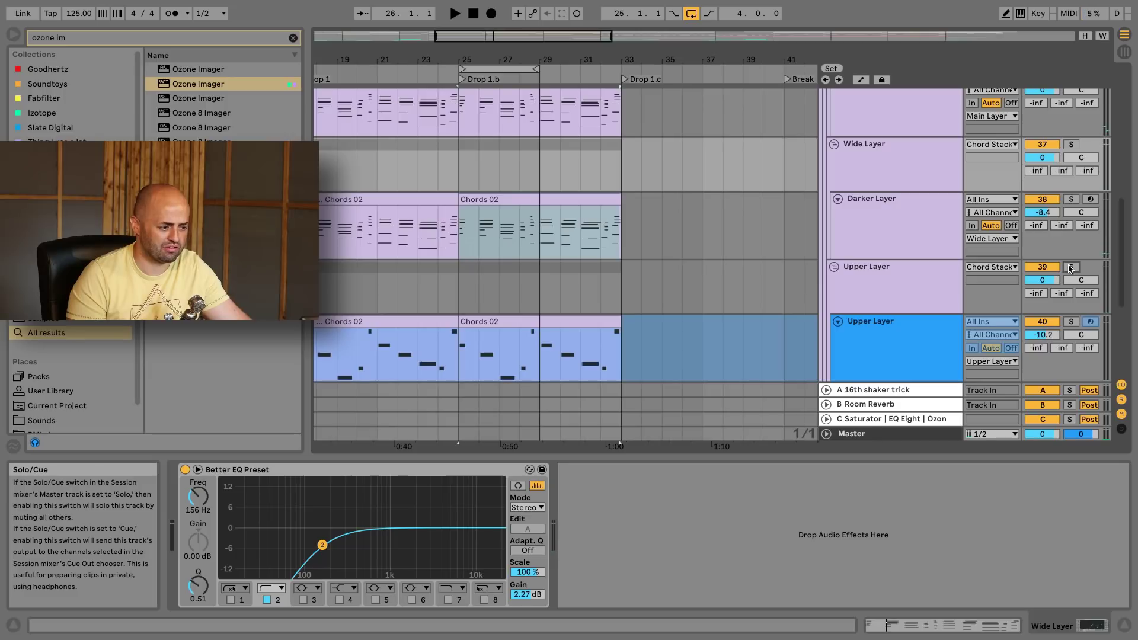
pyautogui.press('space')
# Solo the whole Chord Stack group and raise the Upper Layer track's volume to -6.2 dB while the loop plays
pyautogui.scroll(5, 1030, 287)
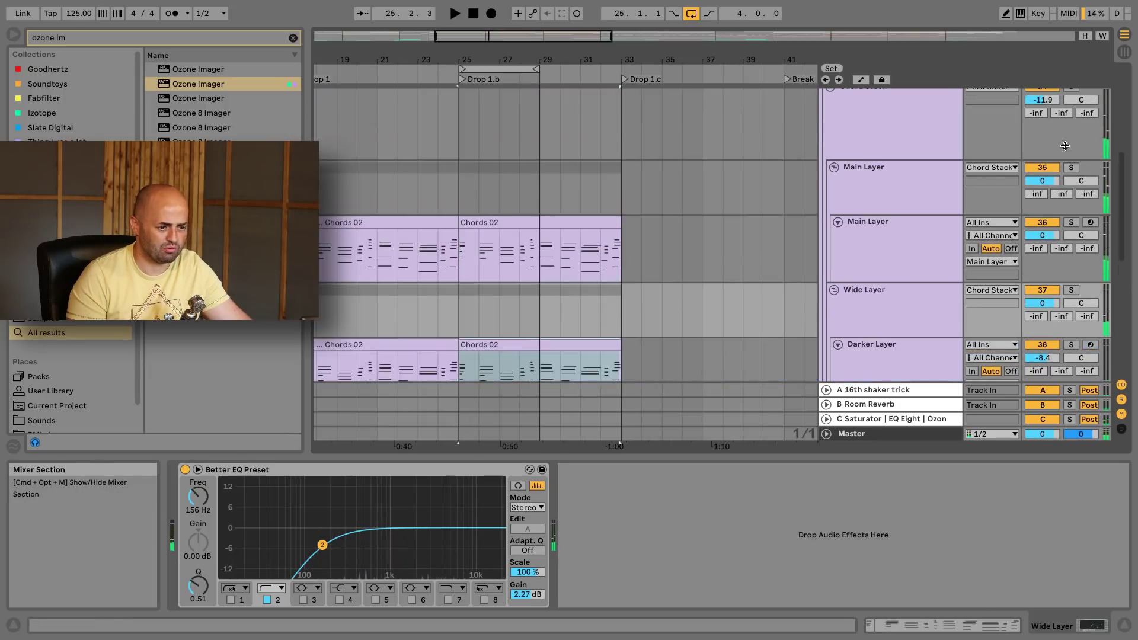
pyautogui.click(1070, 177)
pyautogui.scroll(-4, 958, 271)
pyautogui.press('space')
pyautogui.scroll(-3, 1001, 313)
pyautogui.moveTo(1043, 321); pyautogui.dragTo(1042, 313)
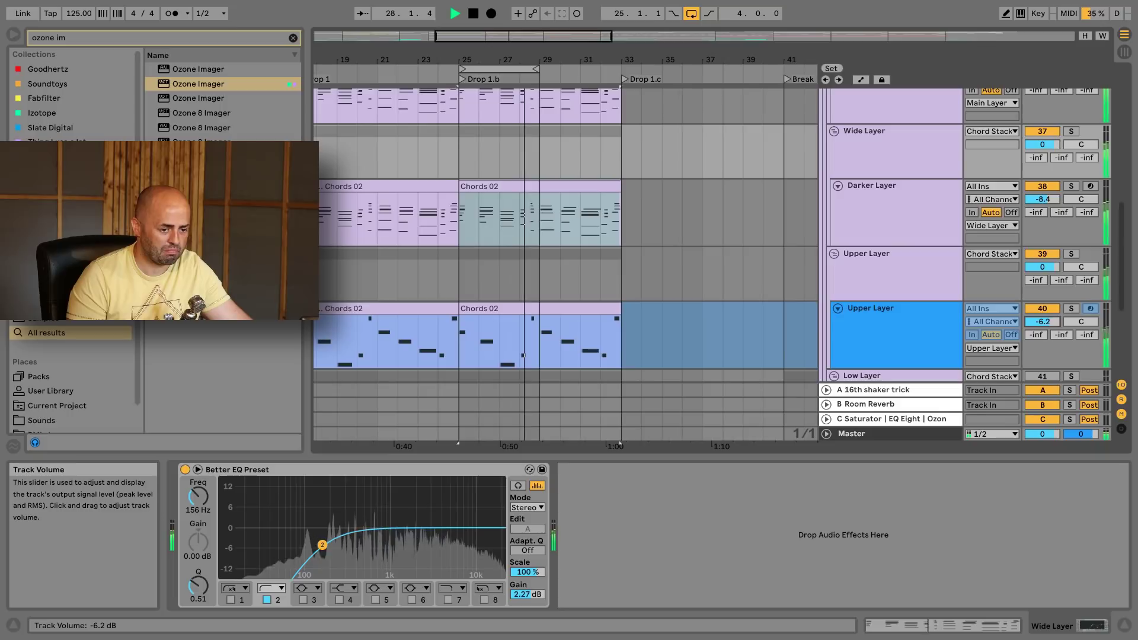
pyautogui.press('space')
# Unfreeze the Upper Layer track and open its Serum plugin window in the middle of the arrangement
pyautogui.click(887, 277)
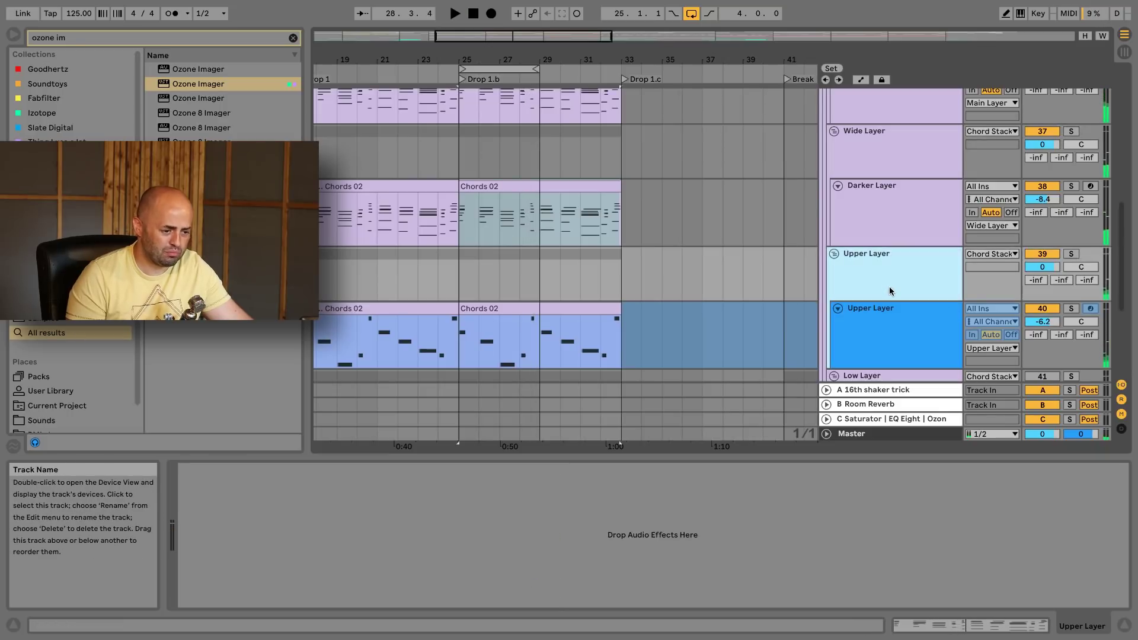
pyautogui.rightClick(893, 318)
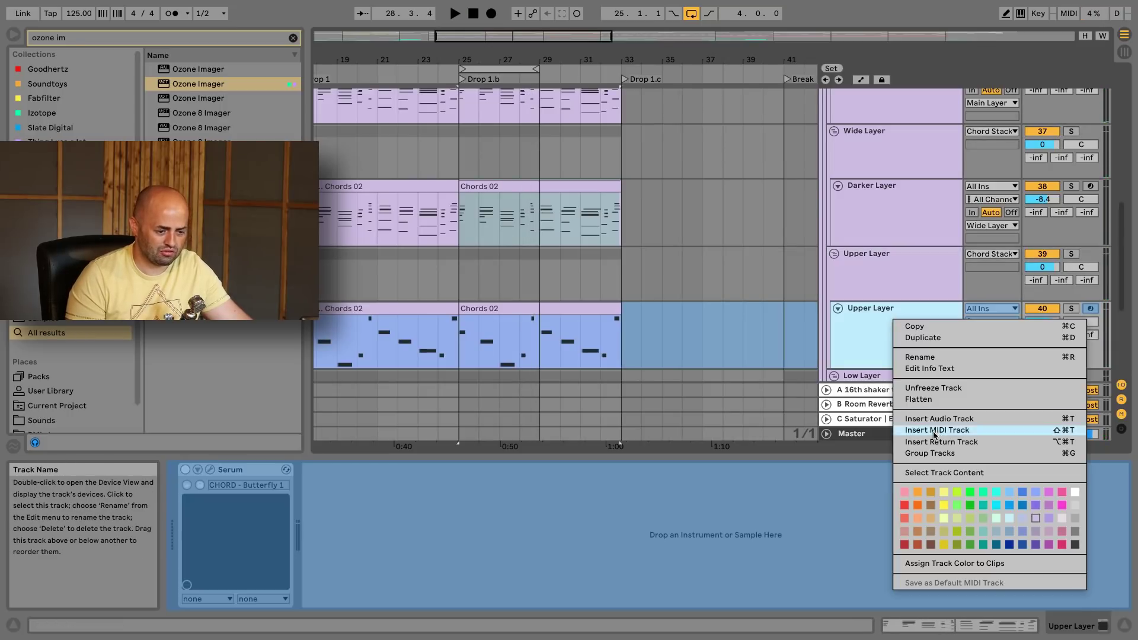
pyautogui.click(932, 389)
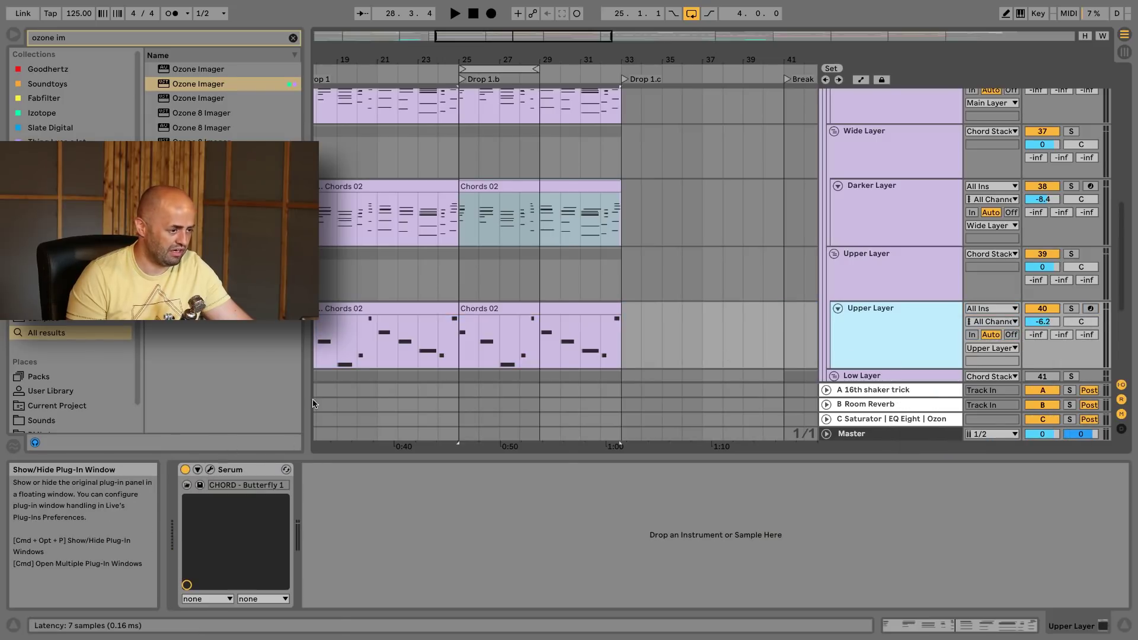
pyautogui.moveTo(280, 81); pyautogui.dragTo(532, 103)
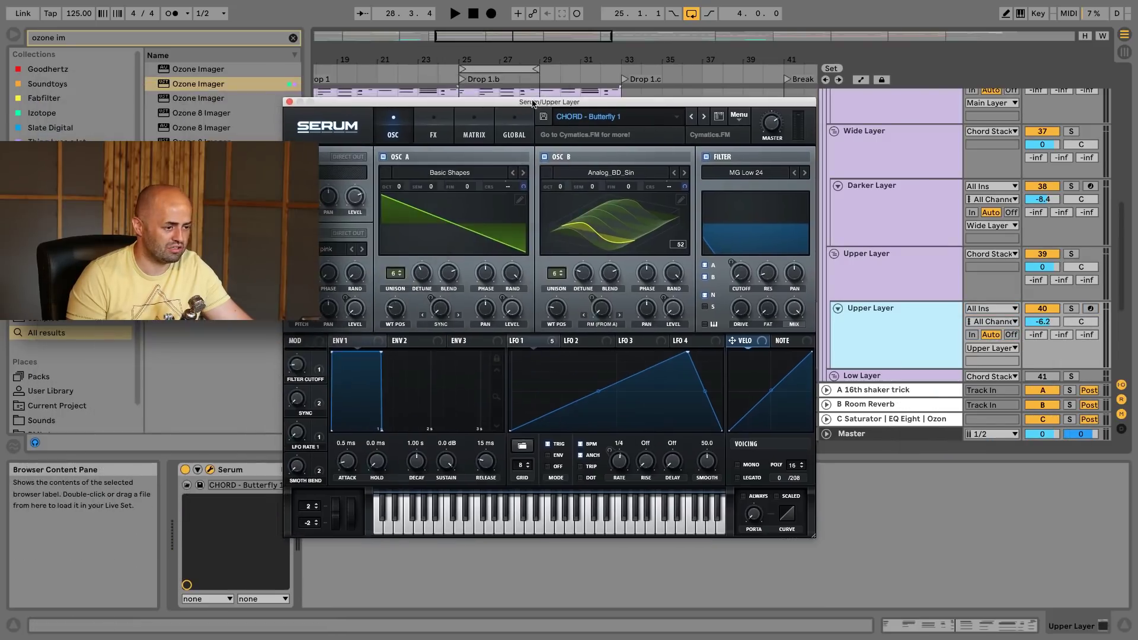
# Set the unison of oscillators A and B to 1 voice each in the Upper Layer's Serum
pyautogui.click(513, 125)
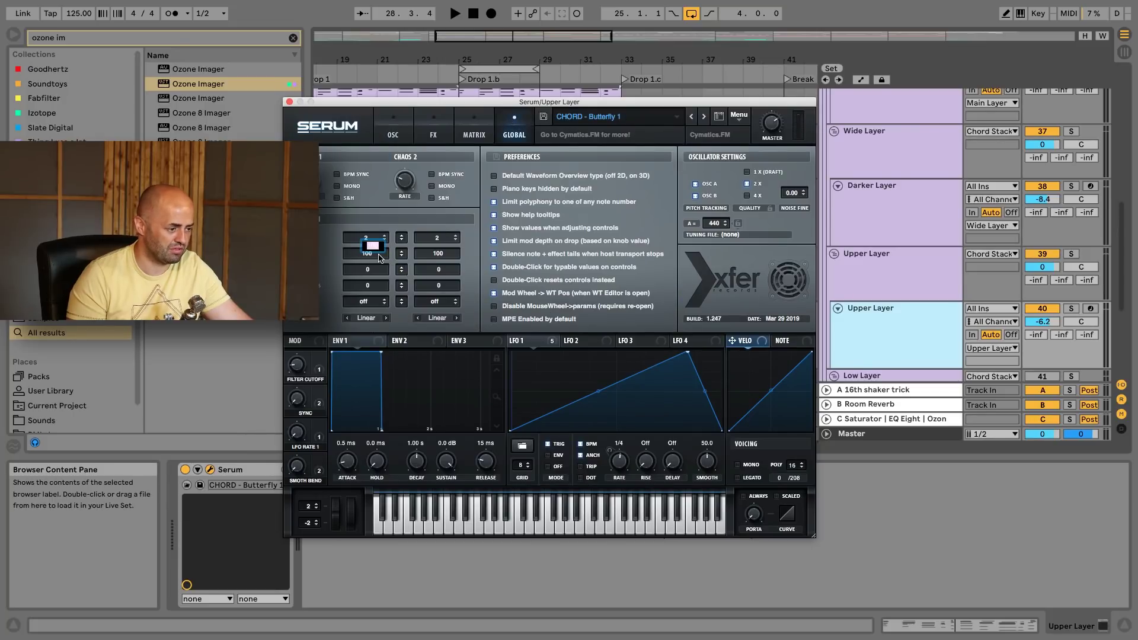
pyautogui.click(394, 130)
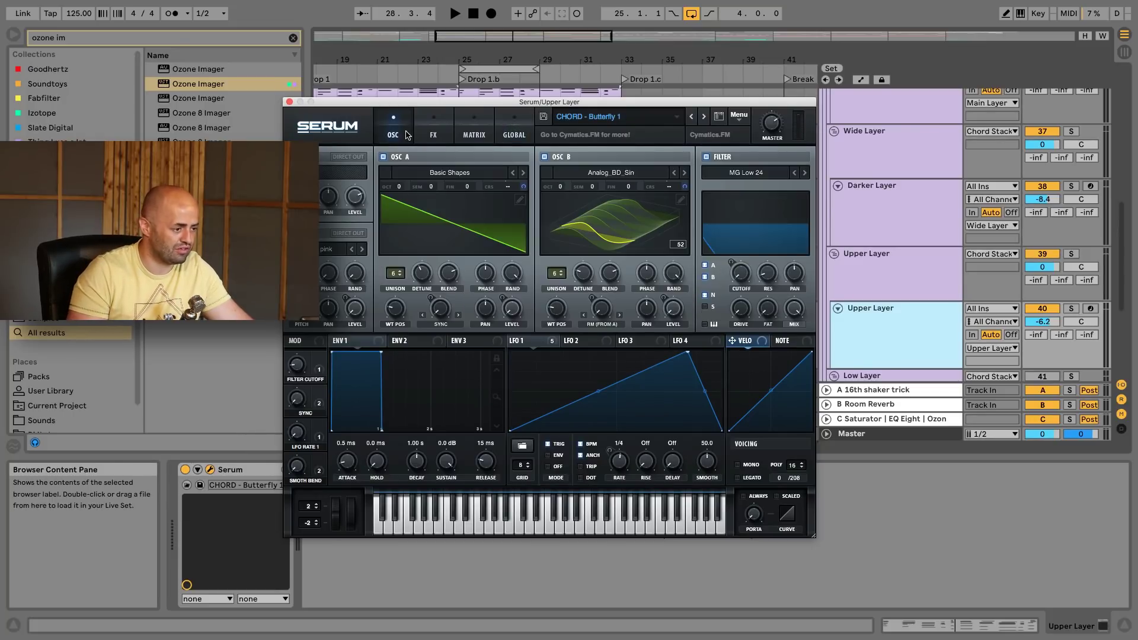
pyautogui.moveTo(402, 280); pyautogui.dragTo(402, 294)
pyautogui.moveTo(555, 274); pyautogui.dragTo(563, 286)
# Raise the Upper Layer track's volume to -3.2 dB while auditioning the loop
pyautogui.press('space')
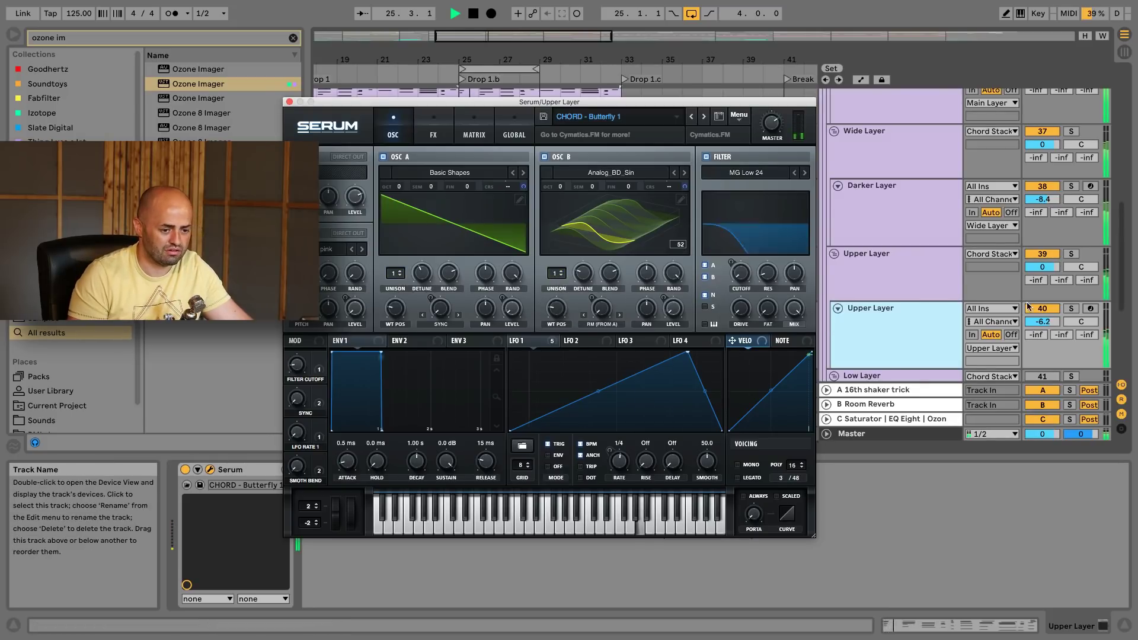
pyautogui.moveTo(1045, 322); pyautogui.dragTo(1045, 314)
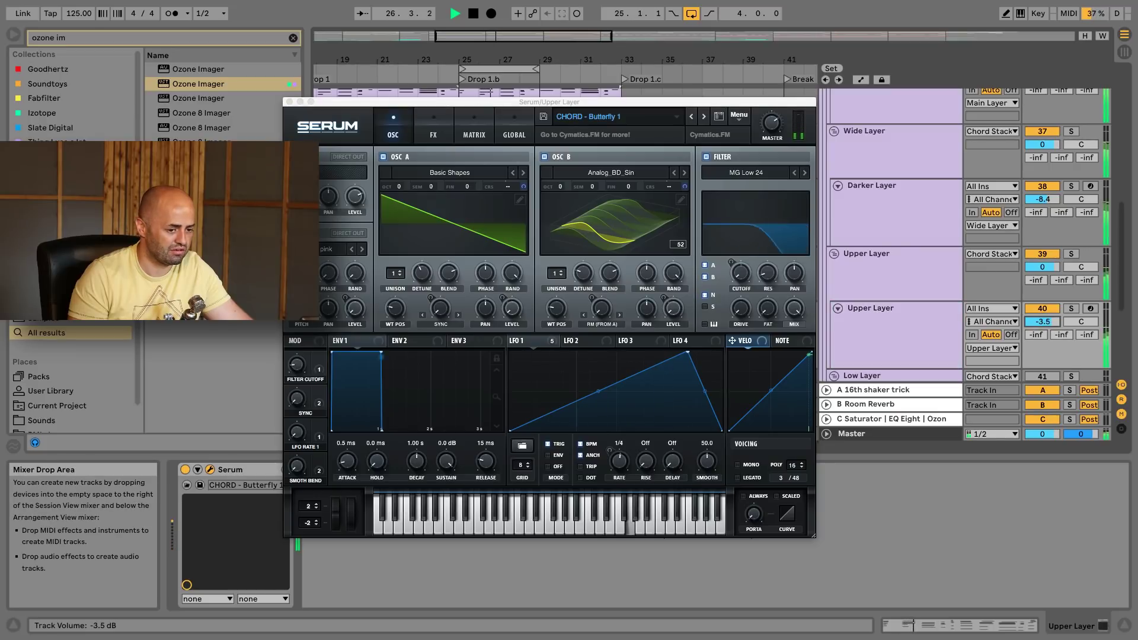
pyautogui.press('space')
# Flatten the LFO 1 curve at its maximum in the Upper Layer's Serum, check the effects, and close the plugin window
pyautogui.moveTo(510, 431); pyautogui.dragTo(512, 352)
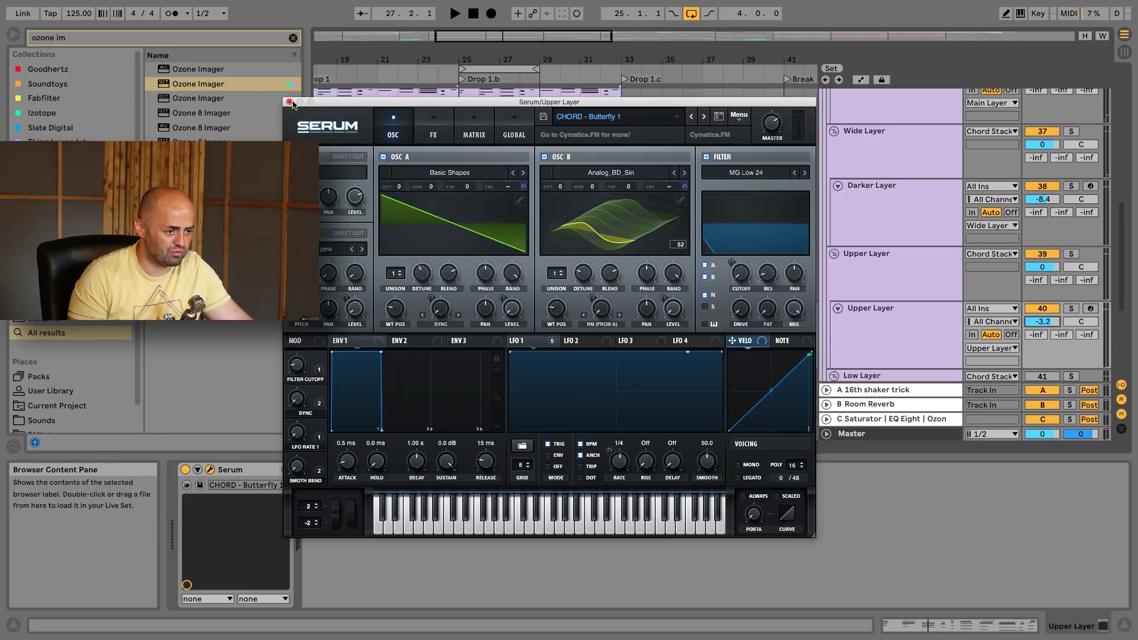
pyautogui.click(434, 128)
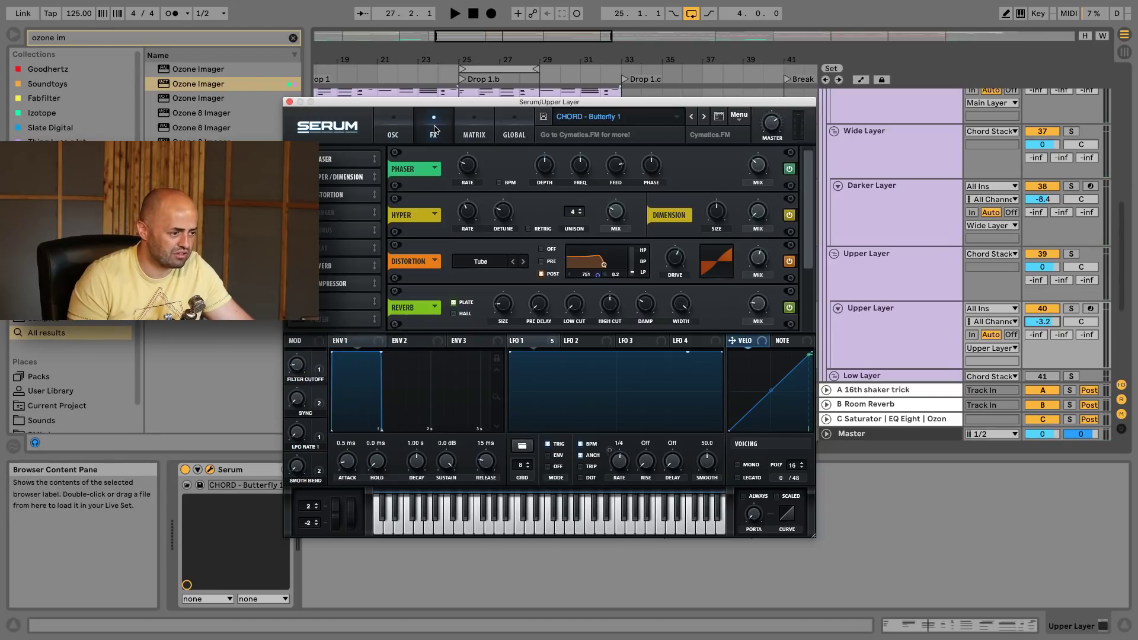
pyautogui.click(401, 128)
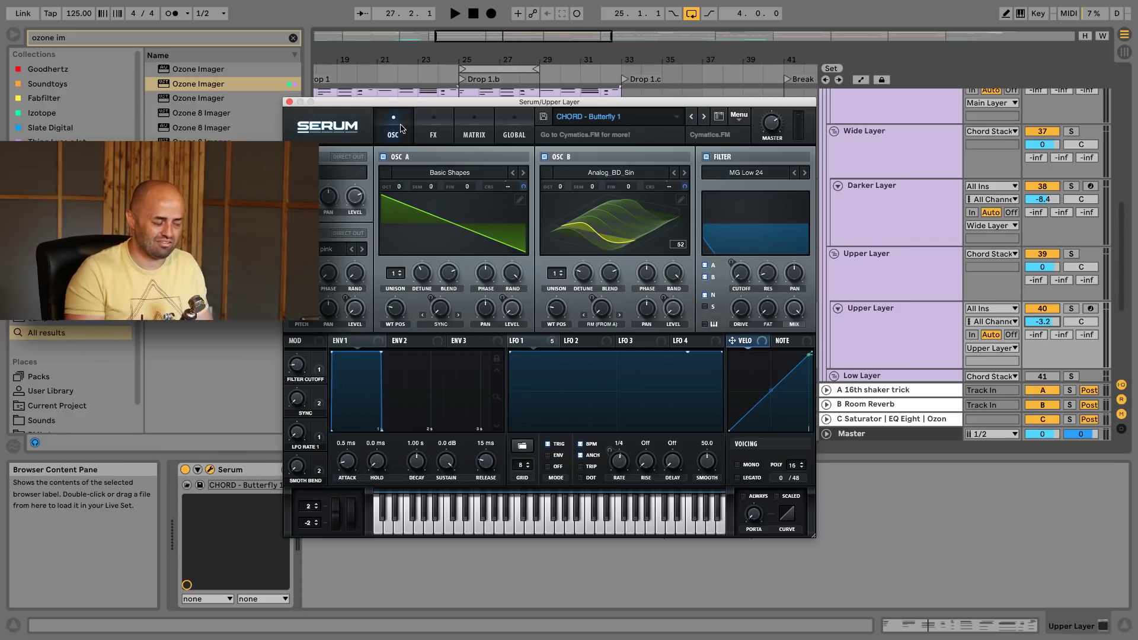
pyautogui.click(289, 102)
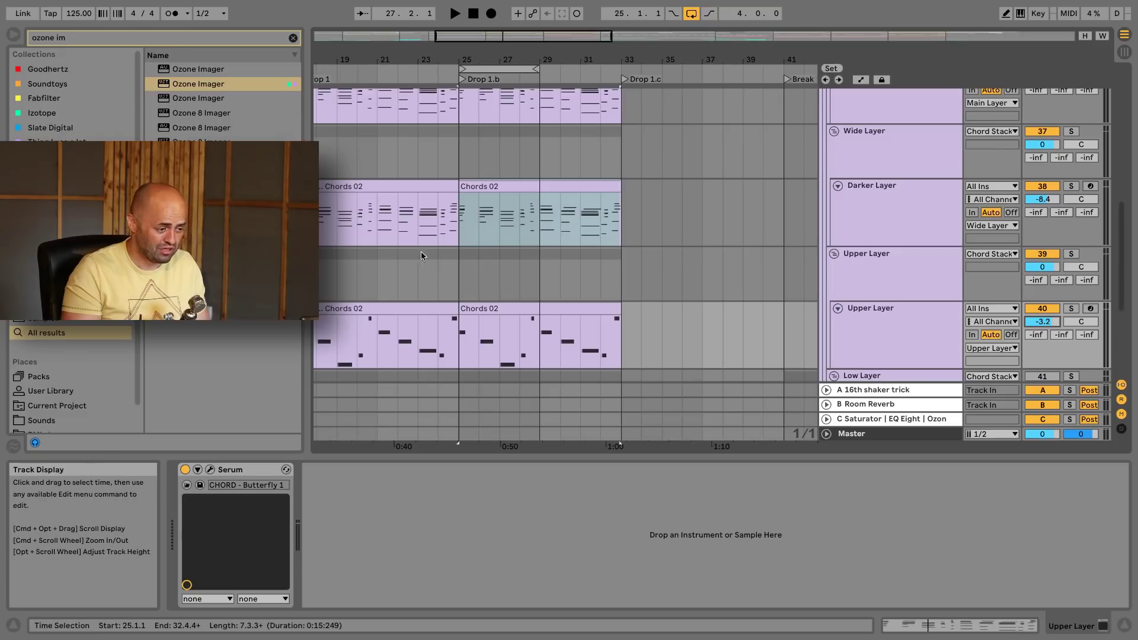
# Quantize all note starts in the Upper Layer's Drop 1.b Chords 02 clip to 1/8 at 100%
pyautogui.doubleClick(562, 343)
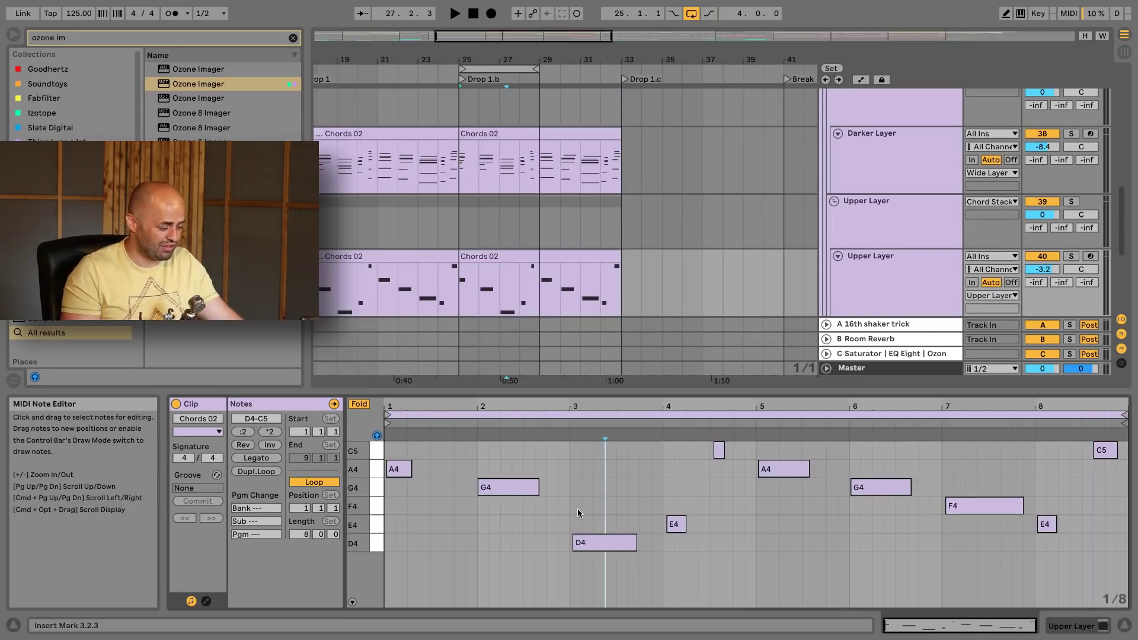
pyautogui.press('super+a')
pyautogui.press('super+shift+u')
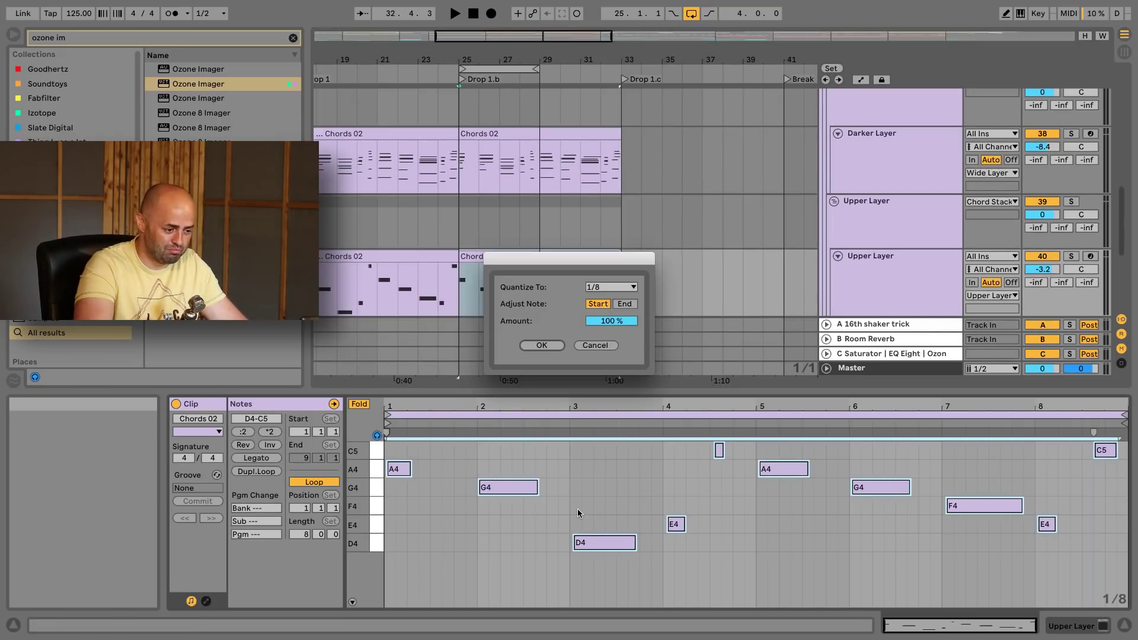
pyautogui.press('Return')
# Activate the Low Layer group, unfold its track, and raise the track's volume to 1.0 dB while the loop plays
pyautogui.scroll(-3, 890, 257)
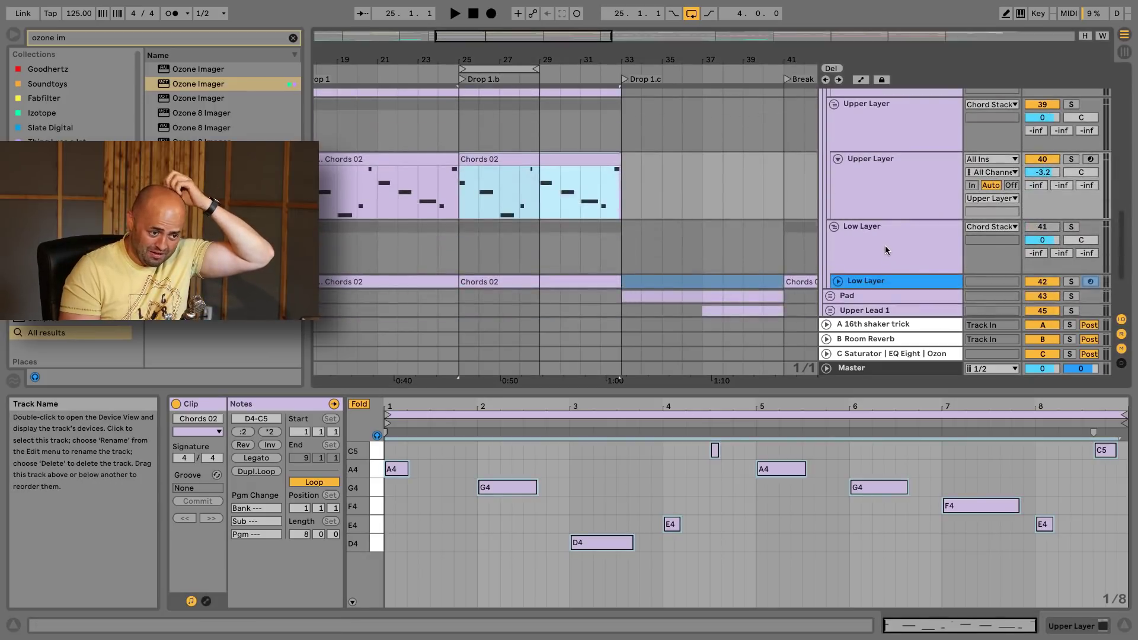
pyautogui.press('space')
pyautogui.click(837, 282)
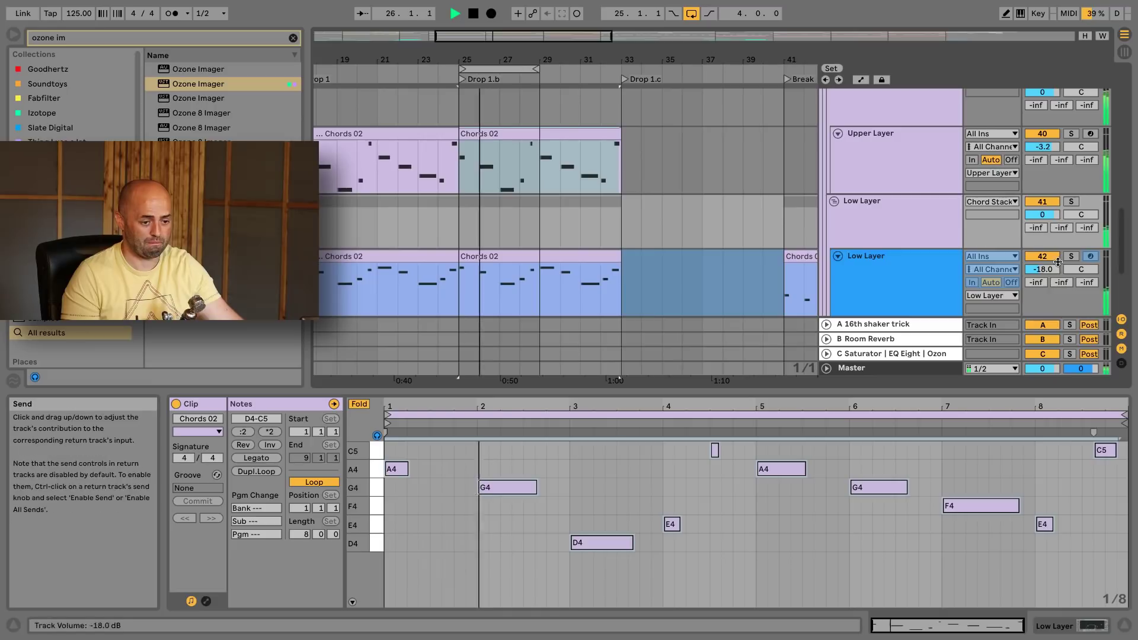
pyautogui.moveTo(1041, 269)
pyautogui.mouseDown()
pyautogui.moveTo(1042, 236)
pyautogui.moveTo(1041, 255)
pyautogui.mouseUp()
pyautogui.press('space')
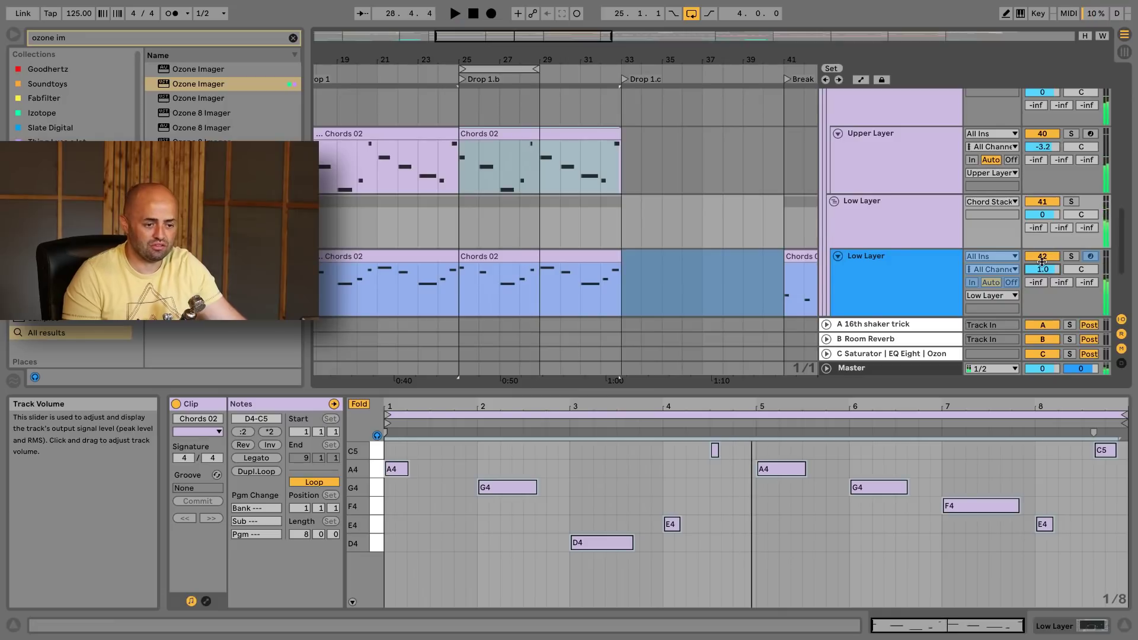
# Deactivate and fold the Low Layer group, then colour the group and its clips red
pyautogui.click(1042, 202)
pyautogui.click(836, 200)
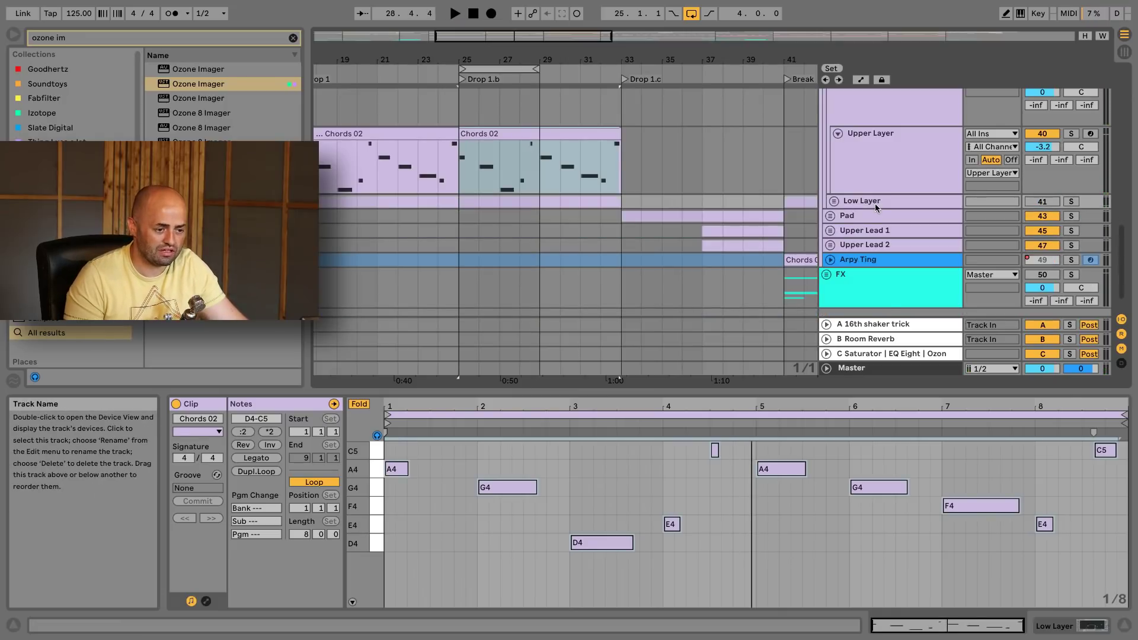
pyautogui.rightClick(874, 204)
pyautogui.click(888, 394)
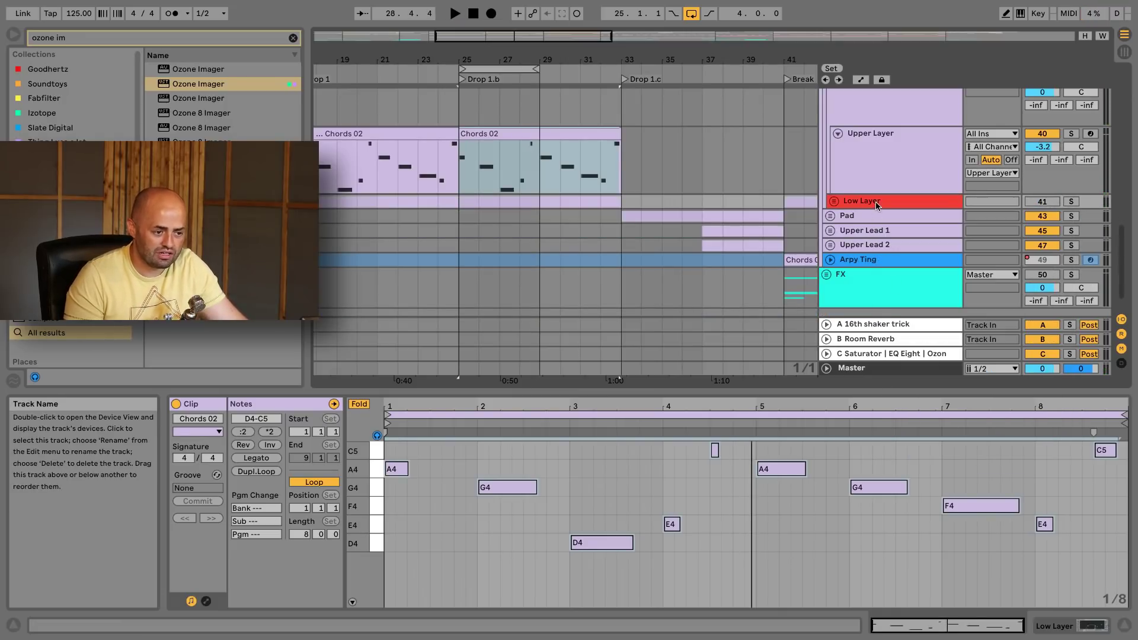
pyautogui.rightClick(875, 202)
pyautogui.click(936, 445)
# Fold the Upper, Wide and Main Layer groups, including the Darker Layer and Main Layer tracks inside them
pyautogui.moveTo(465, 60); pyautogui.dragTo(465, 15)
pyautogui.scroll(4, 476, 227)
pyautogui.scroll(5, 477, 227)
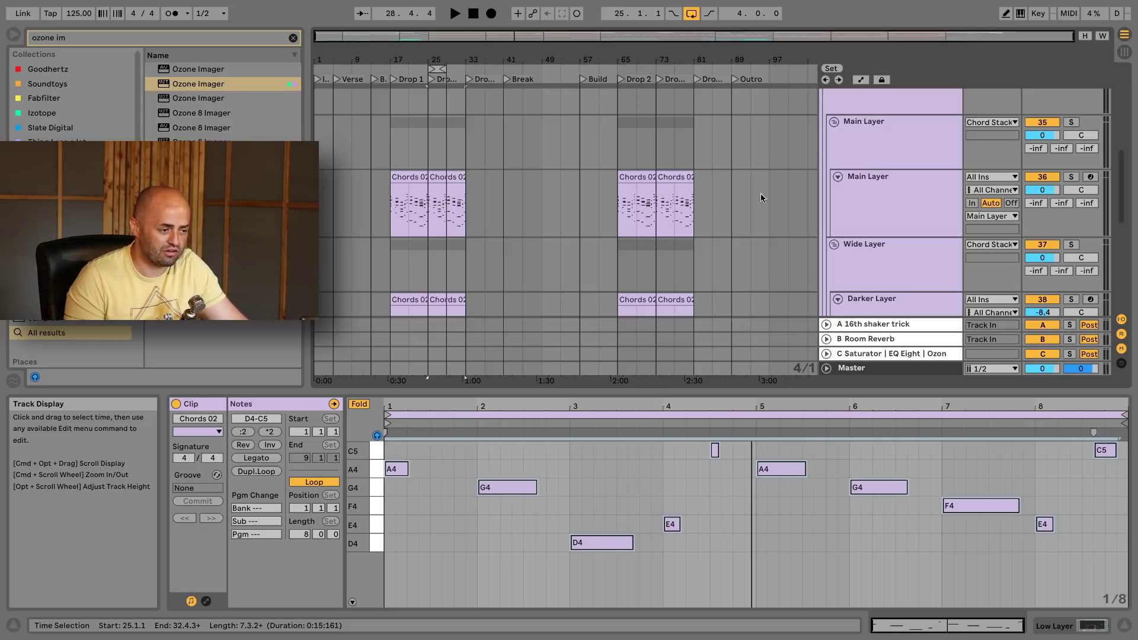
pyautogui.scroll(-4, 844, 132)
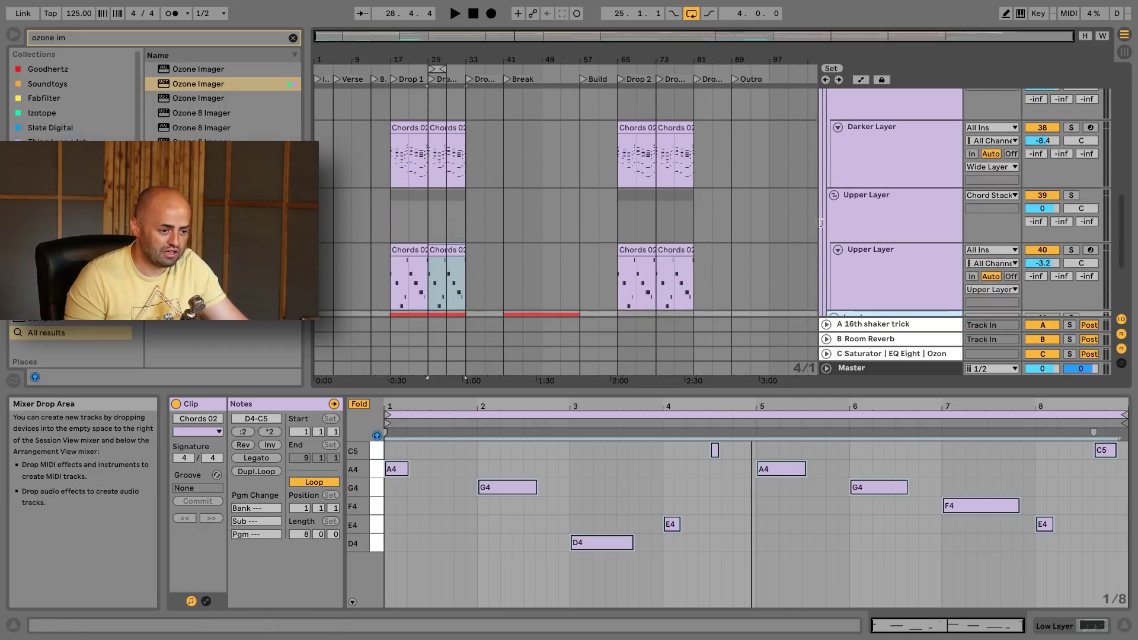
pyautogui.click(836, 195)
pyautogui.scroll(3, 863, 222)
pyautogui.click(839, 215)
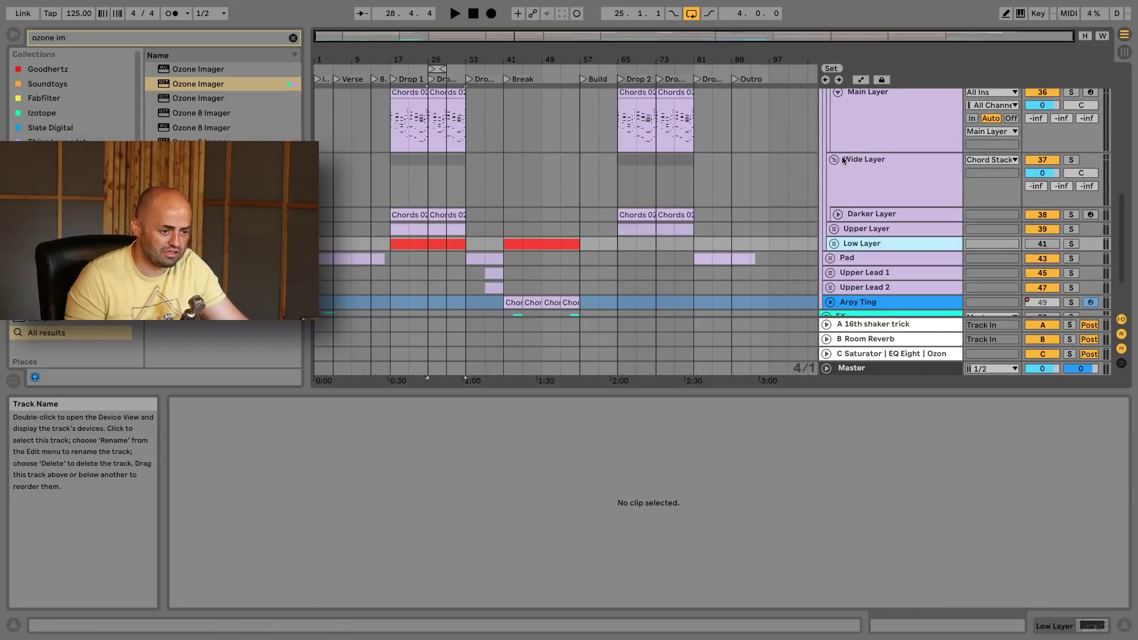
pyautogui.click(836, 160)
pyautogui.scroll(3, 858, 208)
pyautogui.click(838, 152)
pyautogui.click(830, 127)
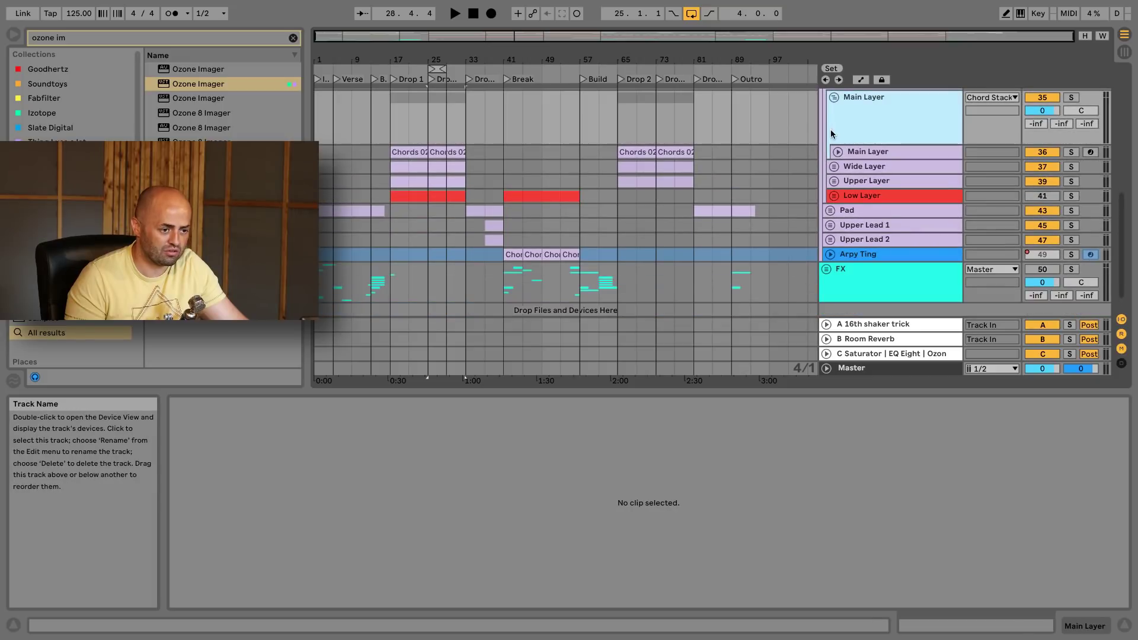
pyautogui.click(834, 97)
# Focus the arrangement on Drop 1.b and unfold all the layer groups in the Chord Stack together
pyautogui.scroll(3, 747, 189)
pyautogui.moveTo(507, 57); pyautogui.dragTo(580, 76)
pyautogui.click(838, 211)
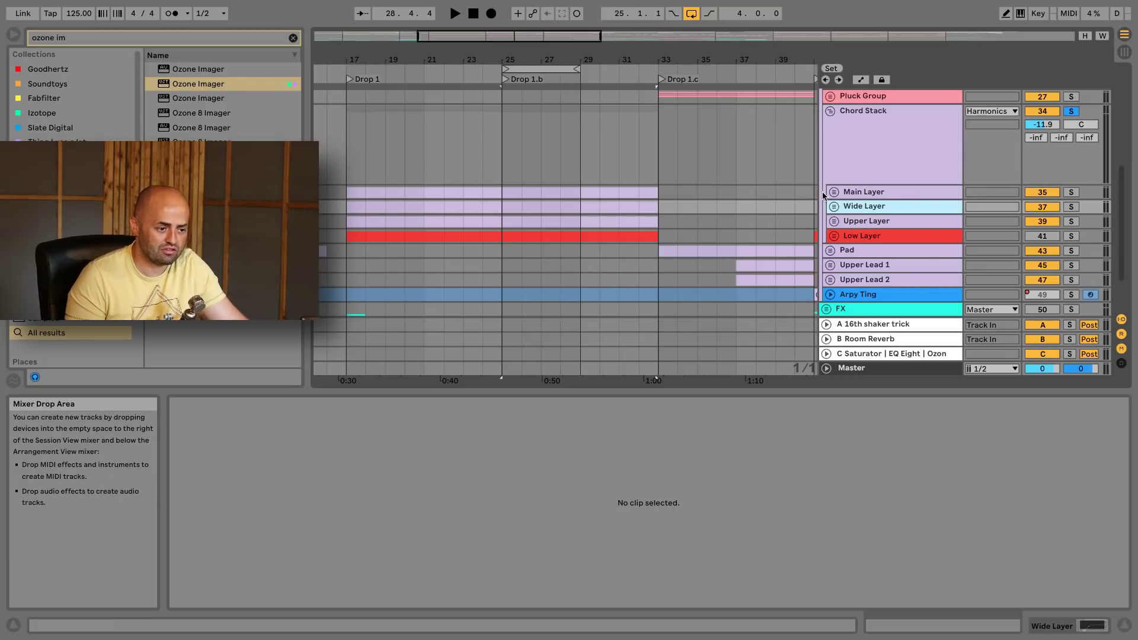
pyautogui.keyDown('alt'); pyautogui.click(835, 210); pyautogui.keyUp('alt')
pyautogui.scroll(-3, 839, 233)
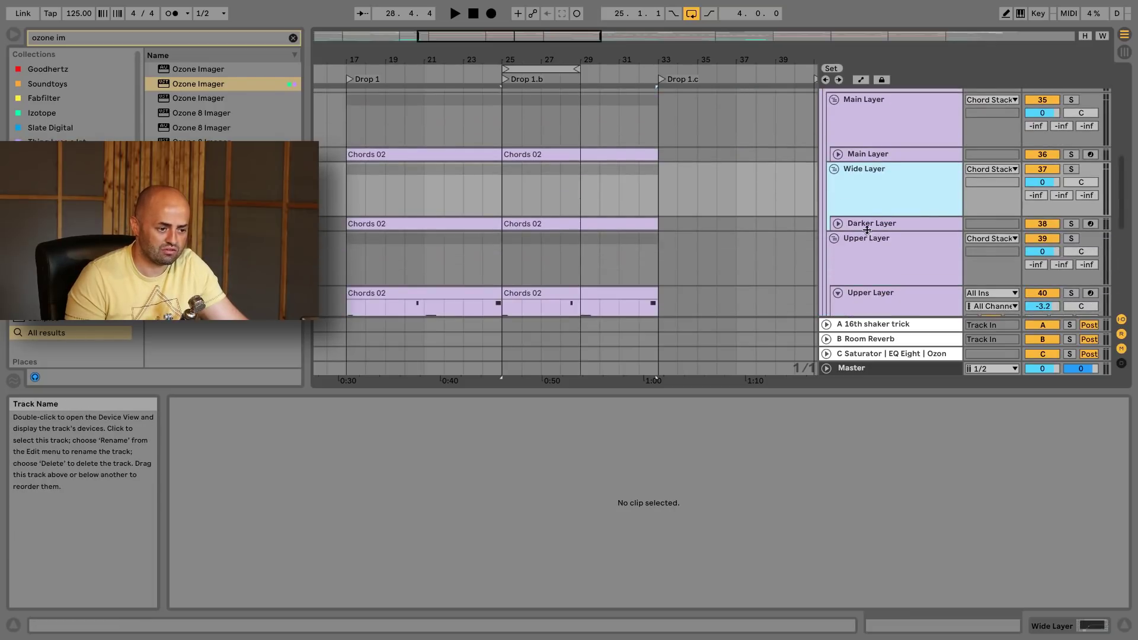
# Unfold the Darker Layer track and play the loop from the start of Drop 1.b
pyautogui.moveTo(869, 229); pyautogui.dragTo(872, 256)
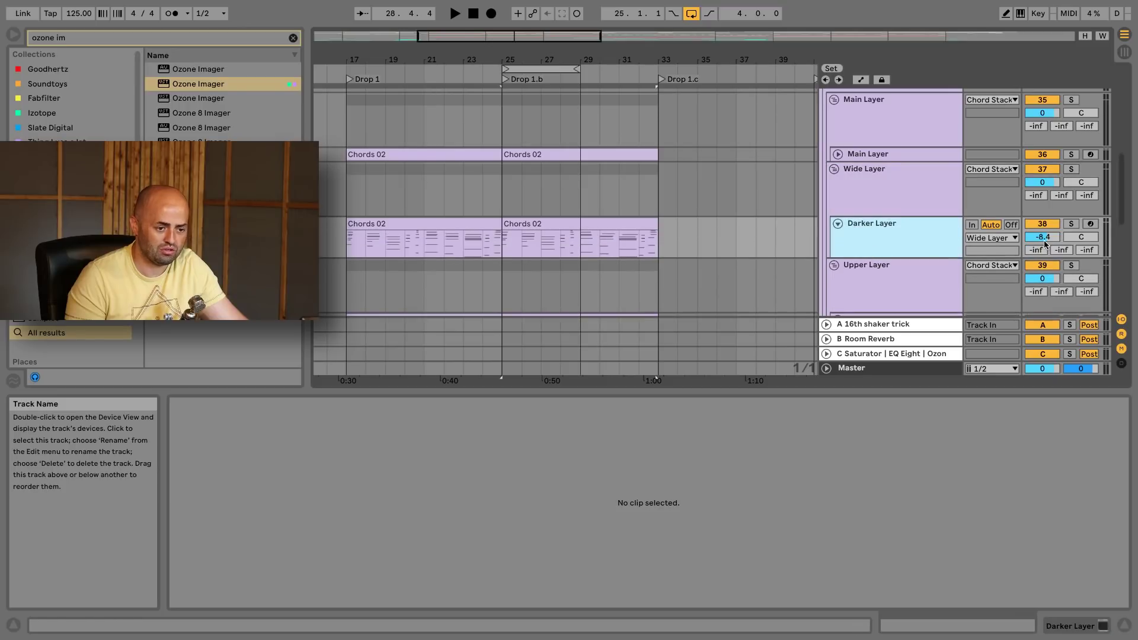
pyautogui.click(497, 189)
pyautogui.press('space')
pyautogui.scroll(-1, 967, 217)
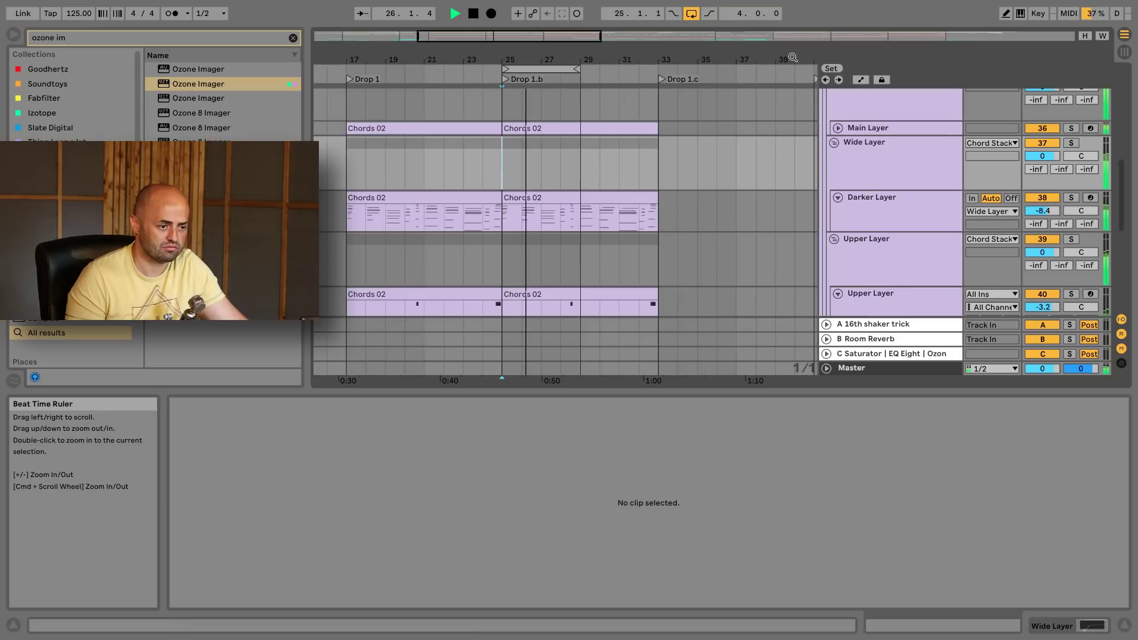
pyautogui.press('-')
pyautogui.scroll(-3, 903, 250)
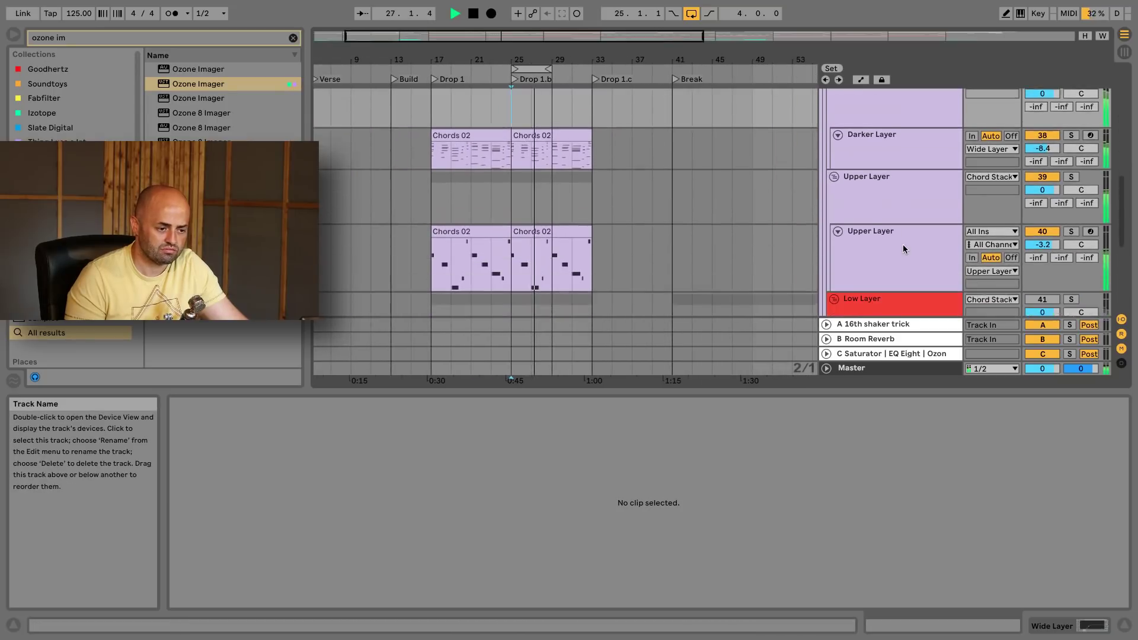
# Deactivate the Upper Layer and Wide Layer groups and the Darker Layer track, and unfold the Main Layer track
pyautogui.scroll(2, 904, 248)
pyautogui.click(1042, 209)
pyautogui.scroll(1, 915, 228)
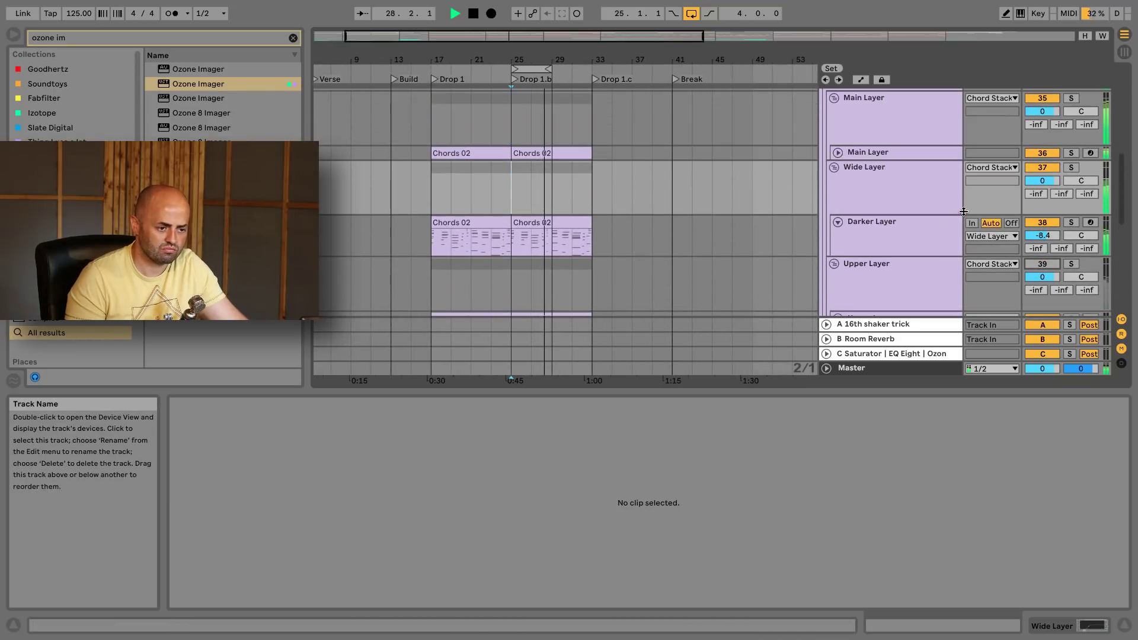
pyautogui.click(1034, 168)
pyautogui.scroll(2, 901, 207)
pyautogui.scroll(-1, 939, 225)
pyautogui.click(837, 245)
pyautogui.scroll(-5, 955, 256)
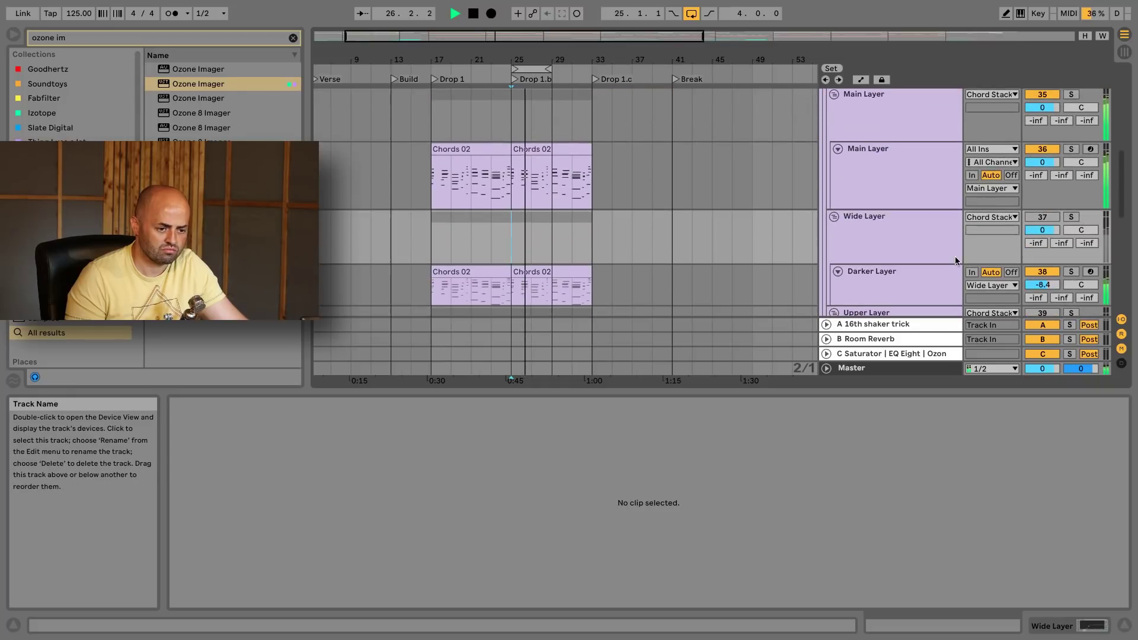
pyautogui.click(1041, 212)
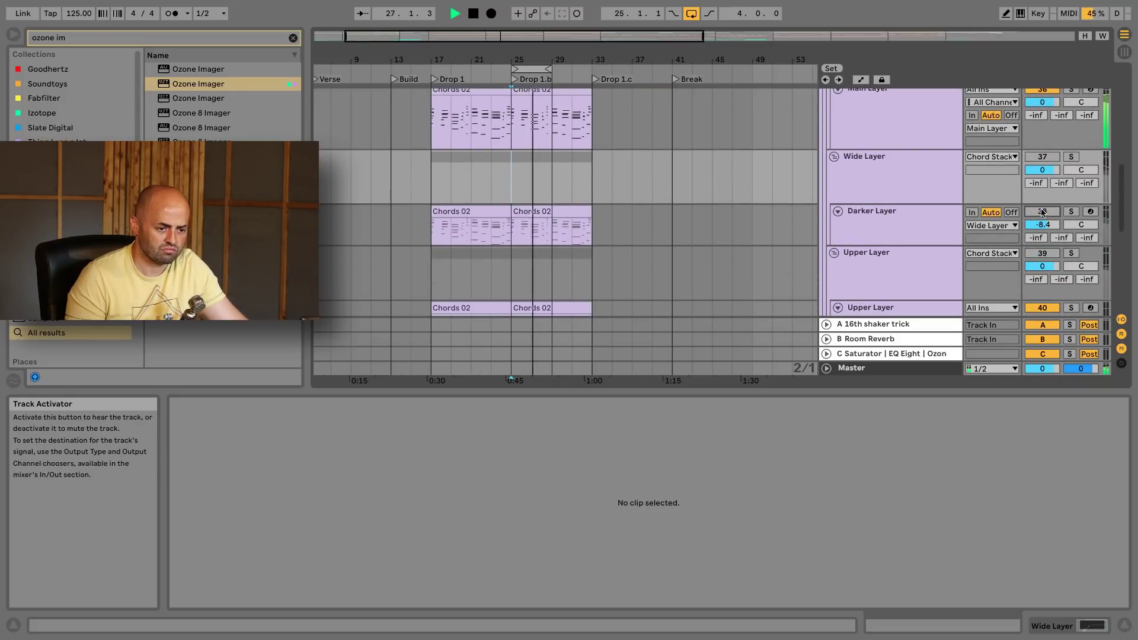
# Fold the Darker Layer track and the Upper Layer group, and show the devices of the Main Layer track
pyautogui.click(838, 211)
pyautogui.click(834, 225)
pyautogui.scroll(3, 890, 230)
pyautogui.click(891, 230)
pyautogui.doubleClick(922, 179)
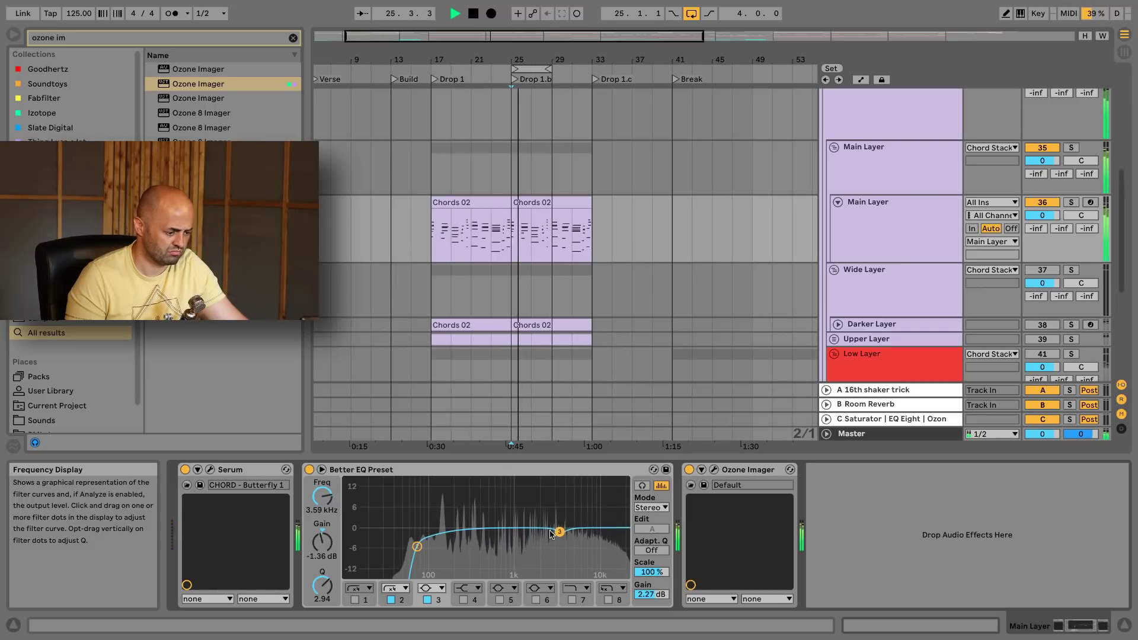
# Open the Main Layer's Serum, examine which effects its FX rack uses, and close the plug-in window
pyautogui.click(211, 469)
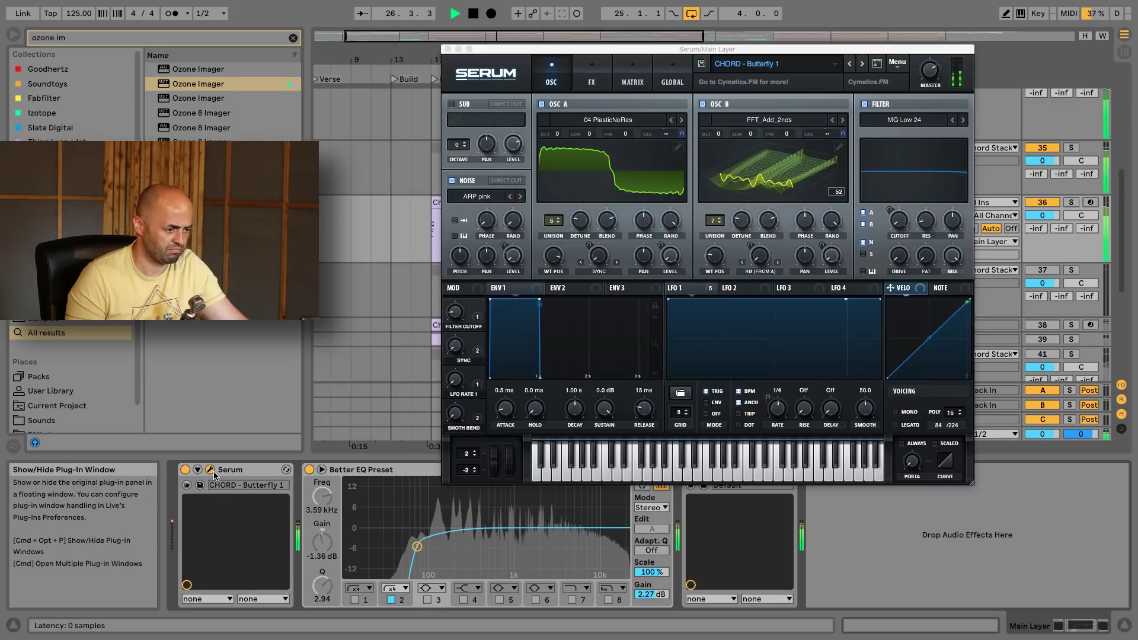
pyautogui.click(593, 69)
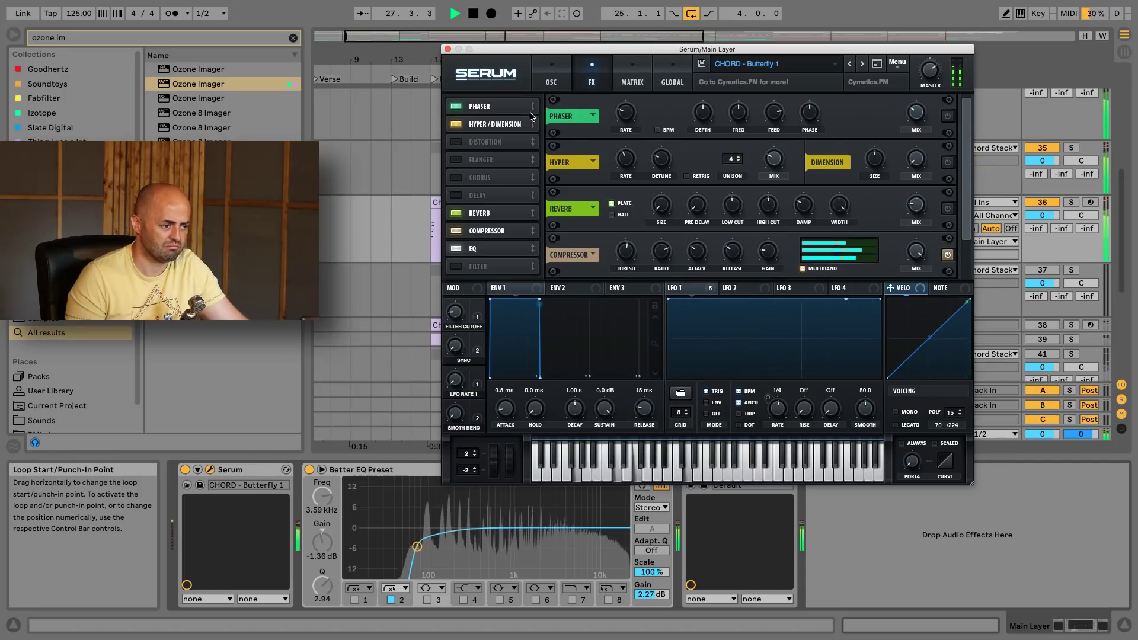
pyautogui.click(447, 50)
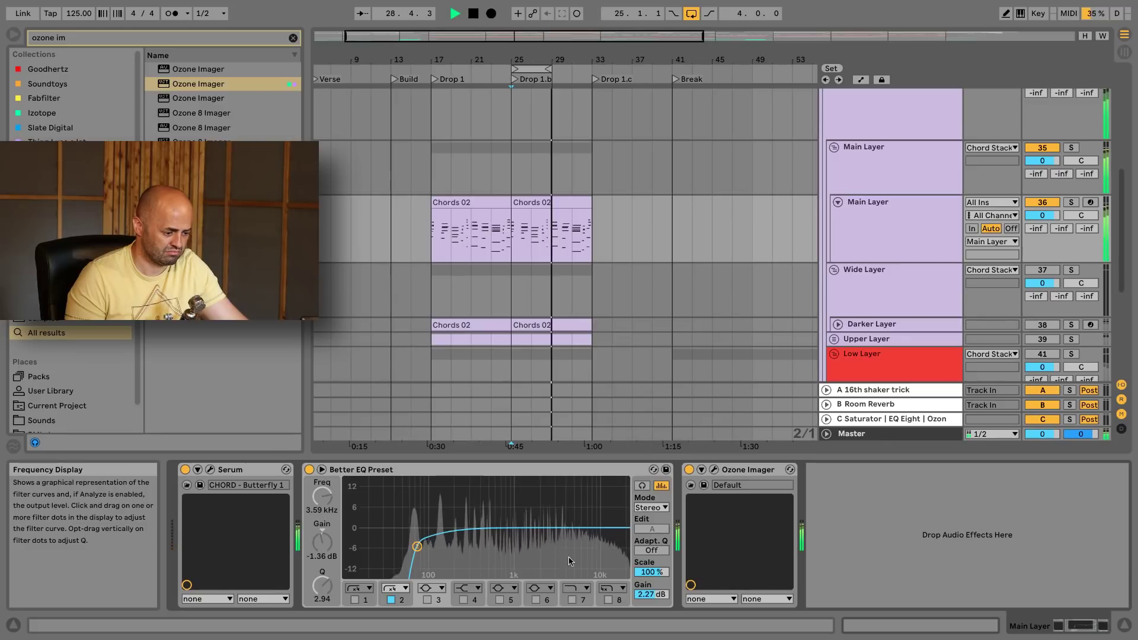
# Replace the bell dip in the Main Layer track's EQ with a high-shelf cut of -3.10 dB at 5.74 kHz
pyautogui.click(463, 600)
pyautogui.moveTo(596, 527)
pyautogui.mouseDown()
pyautogui.moveTo(561, 543)
pyautogui.moveTo(576, 537)
pyautogui.mouseUp()
pyautogui.press('space')
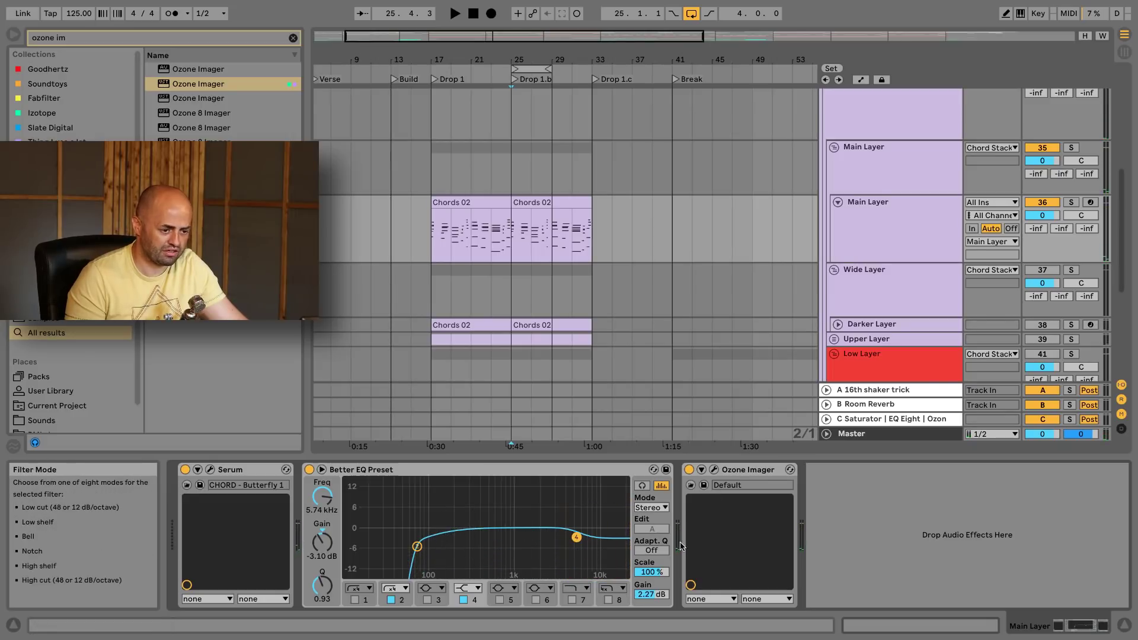
# Reactivate the Wide Layer group and add a 3.84 dB high-shelf boost at 6.12 kHz to its EQ
pyautogui.click(916, 275)
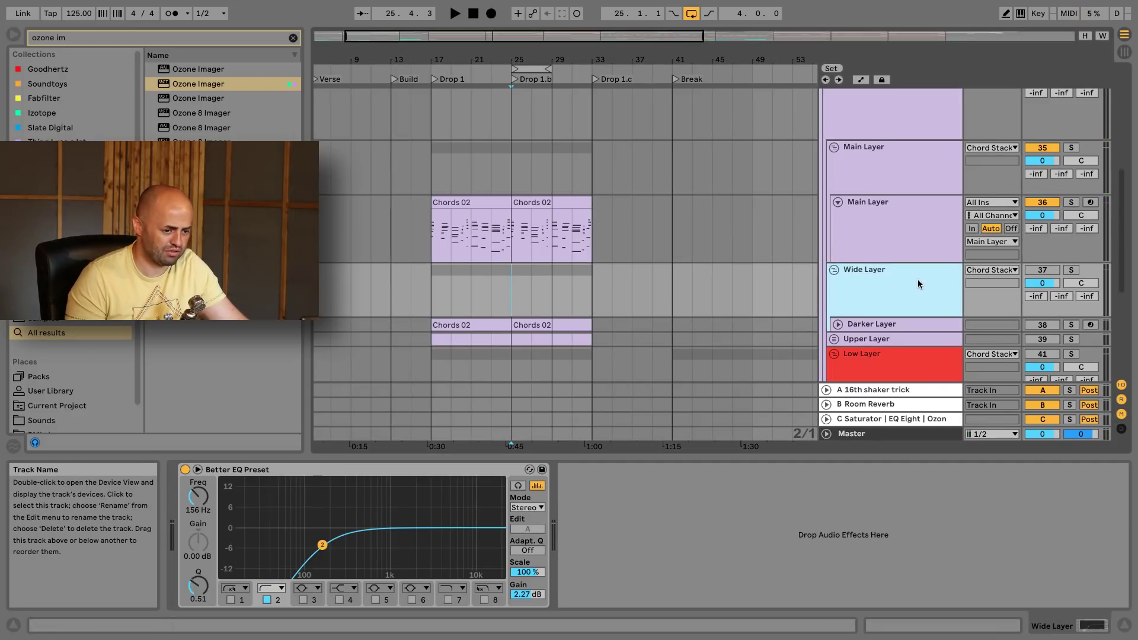
pyautogui.scroll(-1, 917, 279)
pyautogui.click(906, 279)
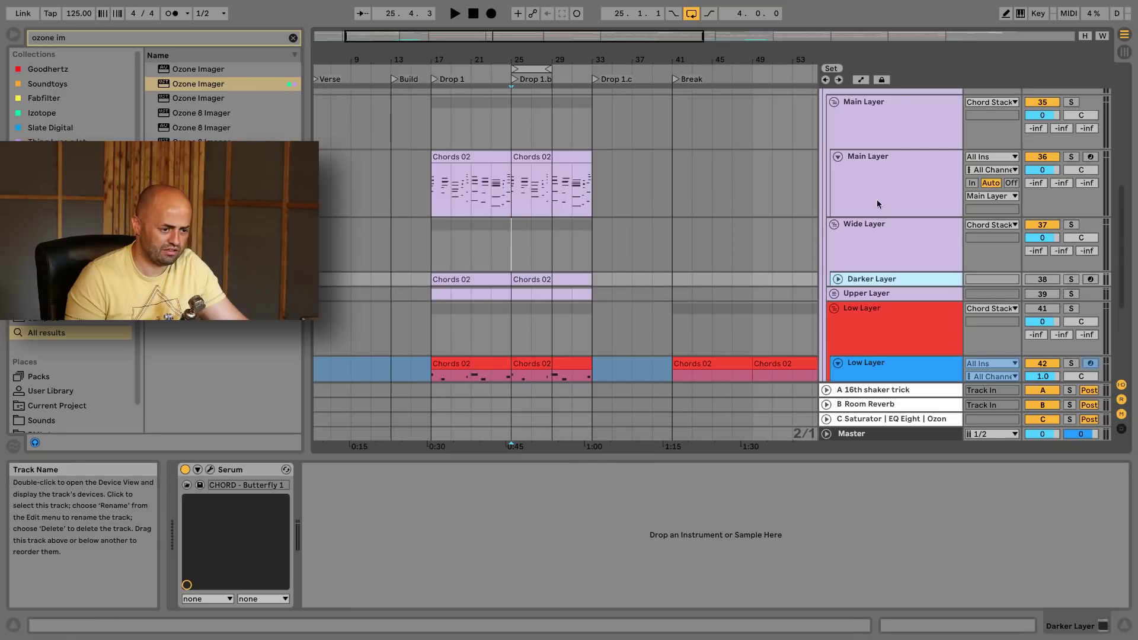
pyautogui.click(883, 263)
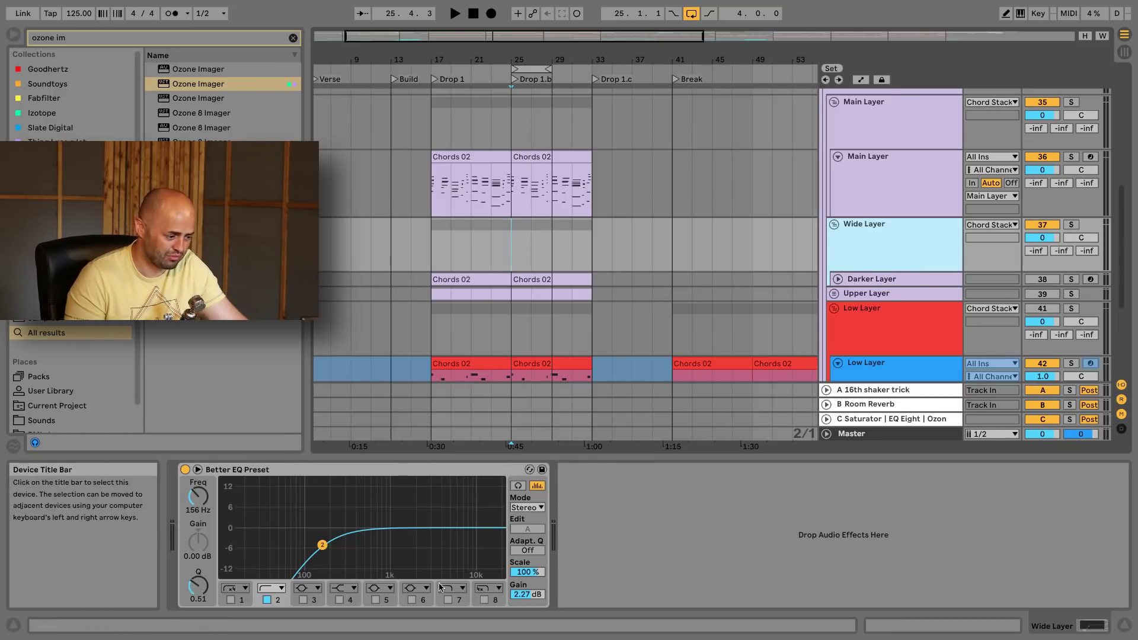
pyautogui.click(339, 600)
pyautogui.press('space')
pyautogui.moveTo(471, 528); pyautogui.dragTo(454, 515)
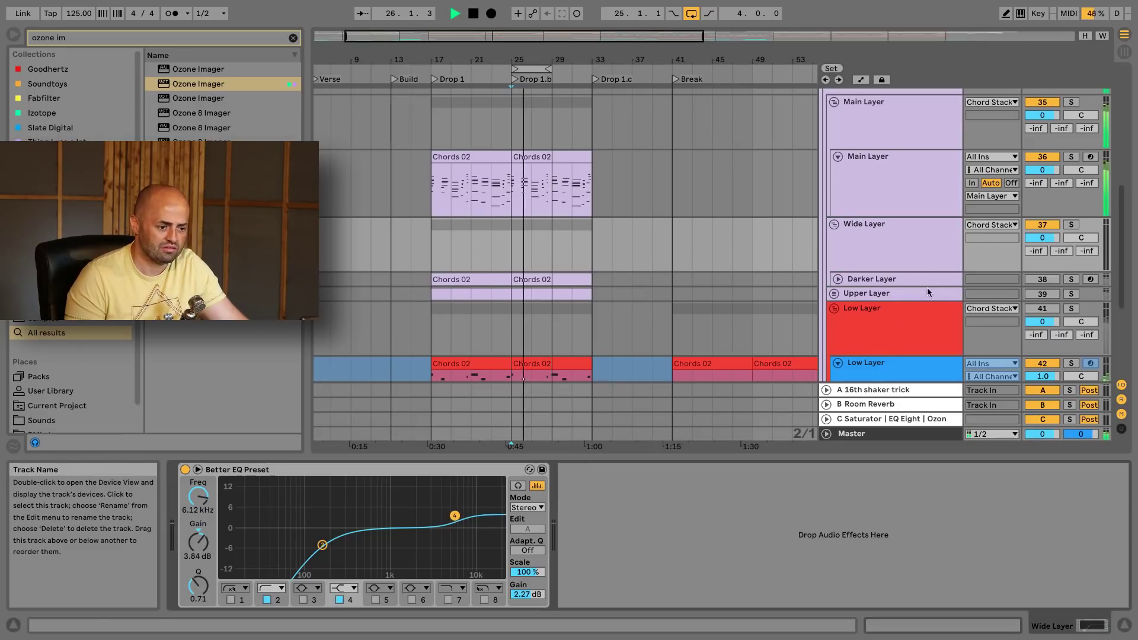
# Activate the Darker Layer track, raise the Wide Layer EQ's low-cut frequency, and set its high shelf to 6.07 dB at 5.62 kHz with Q 0.18
pyautogui.click(1042, 279)
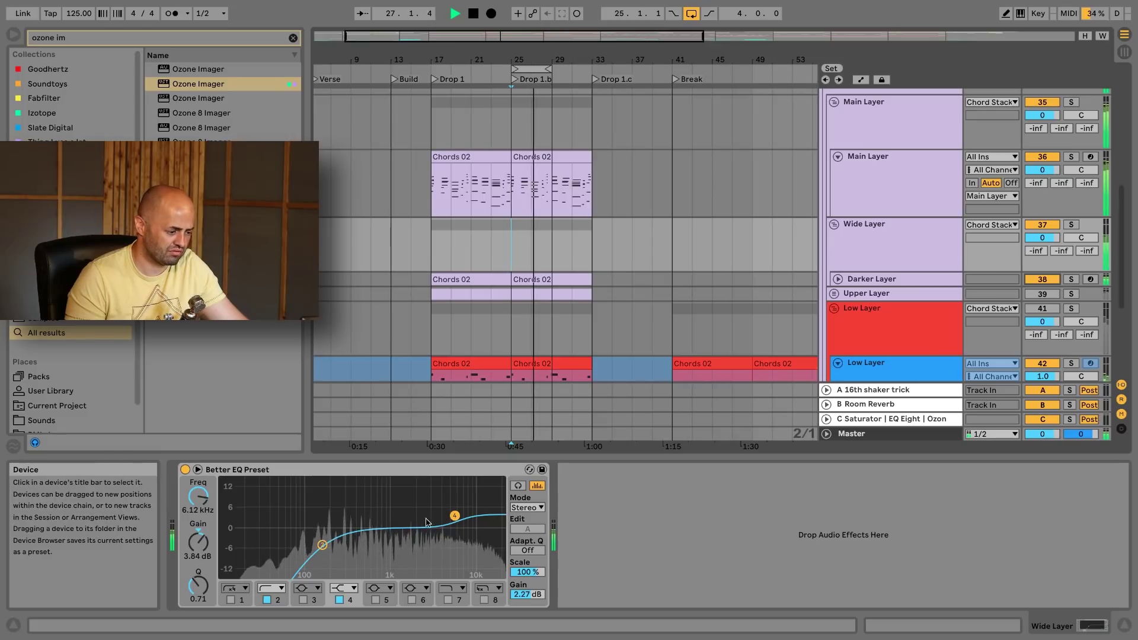
pyautogui.moveTo(320, 547); pyautogui.dragTo(357, 543)
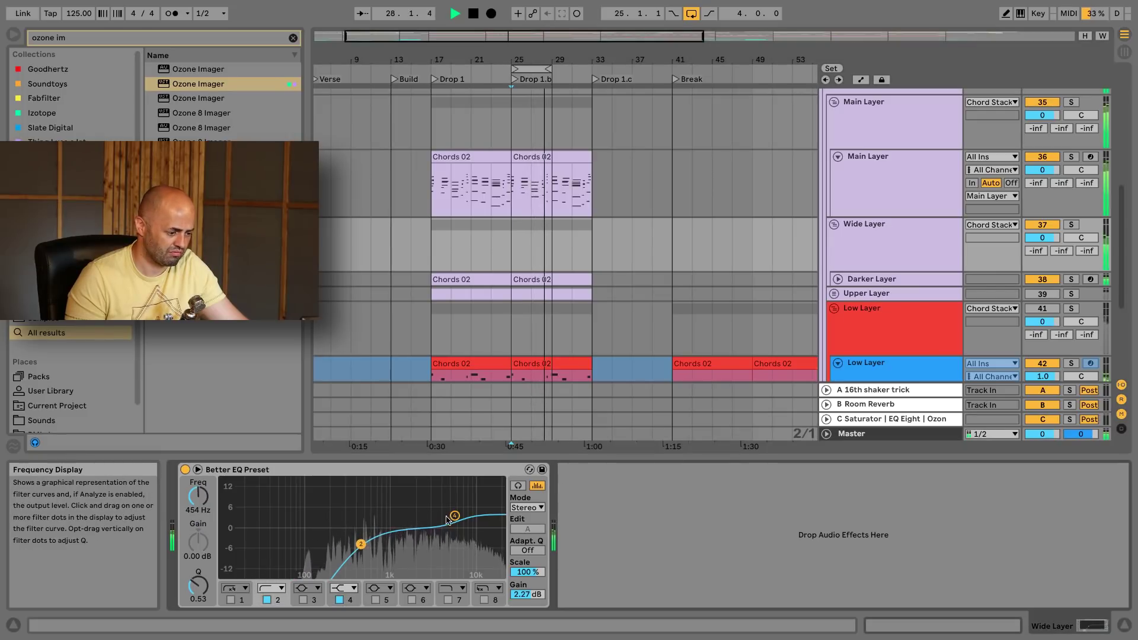
pyautogui.moveTo(447, 520); pyautogui.dragTo(447, 522)
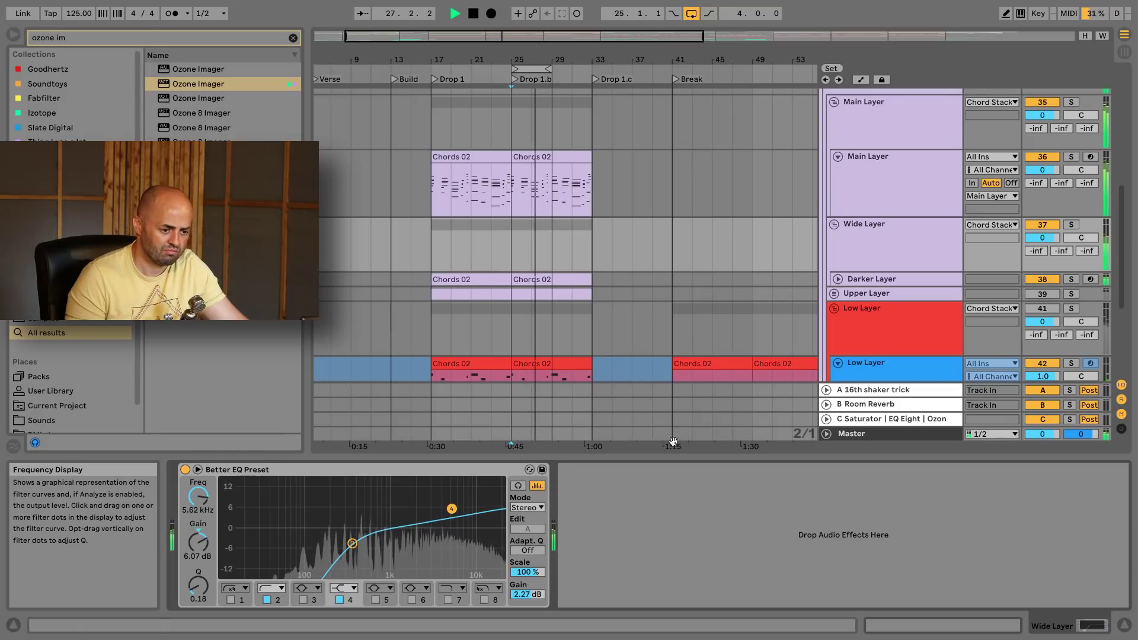
# Set the Darker Layer track's volume to -7.0 dB, and reactivate and unfold the Upper Layer group
pyautogui.click(837, 279)
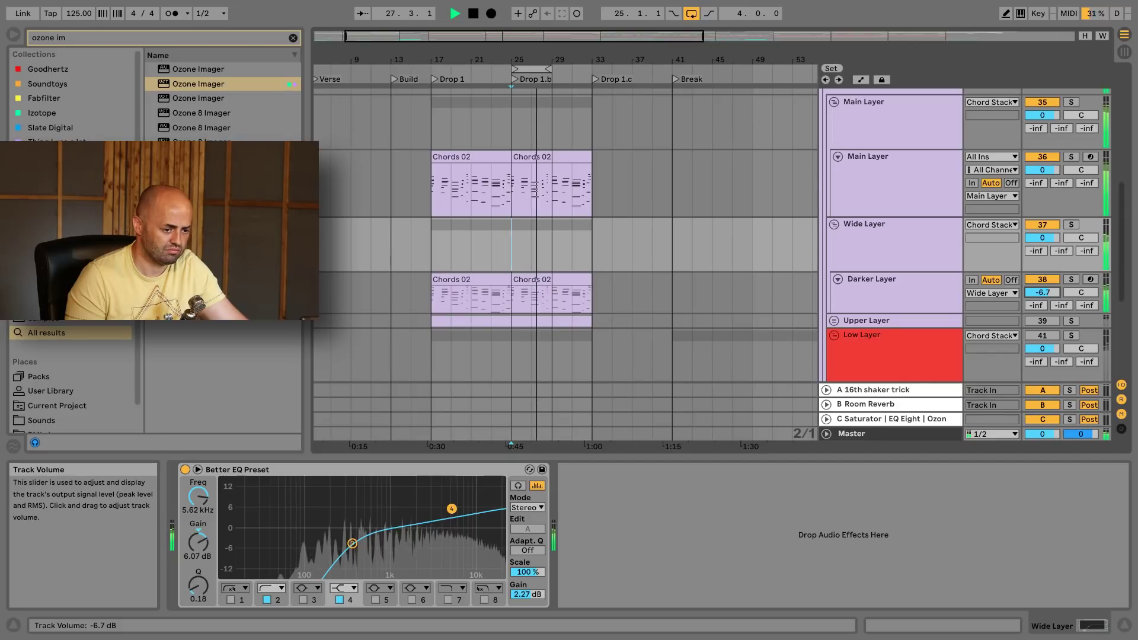
pyautogui.click(950, 323)
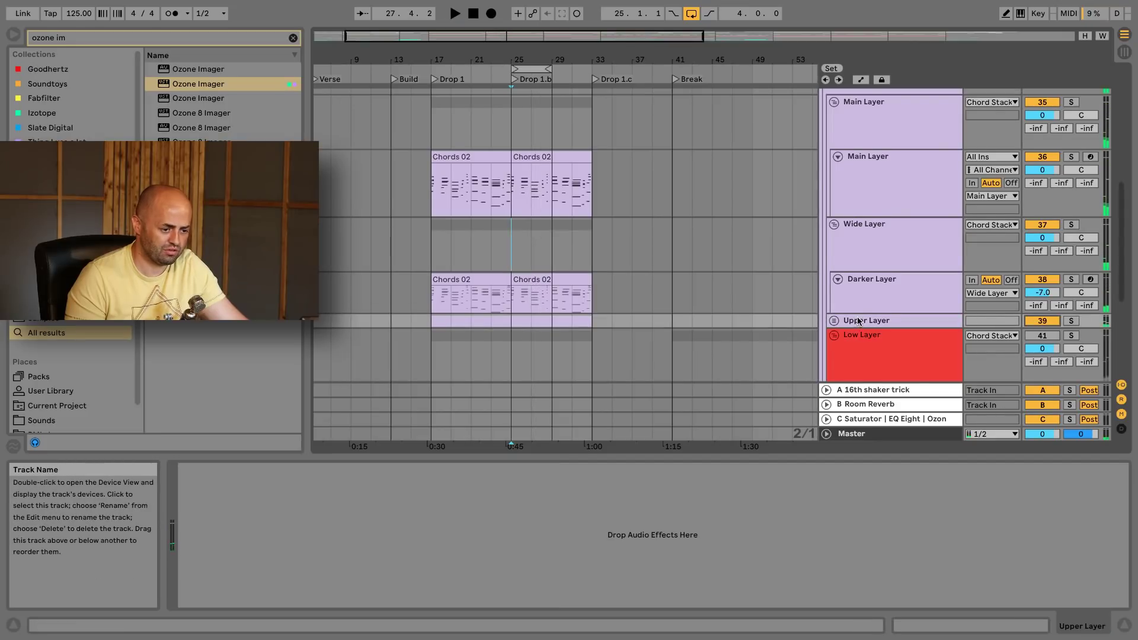
pyautogui.click(833, 335)
pyautogui.click(833, 266)
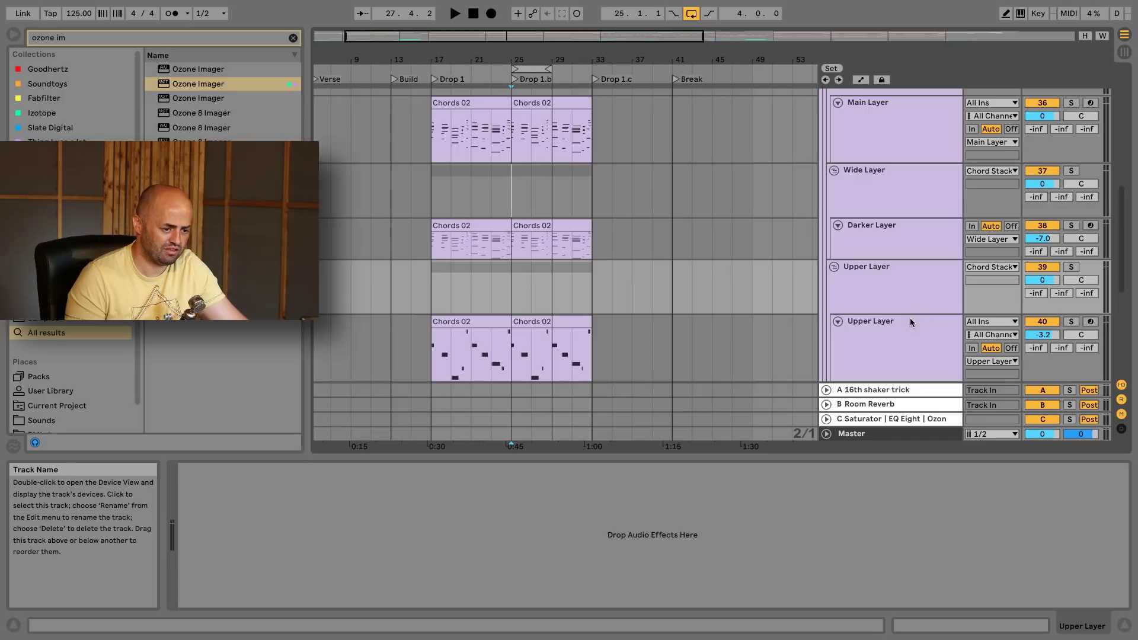
# Lower the Upper Layer track's volume to -4.2 dB while listening to the loop
pyautogui.click(919, 333)
pyautogui.moveTo(1042, 334); pyautogui.dragTo(1041, 341)
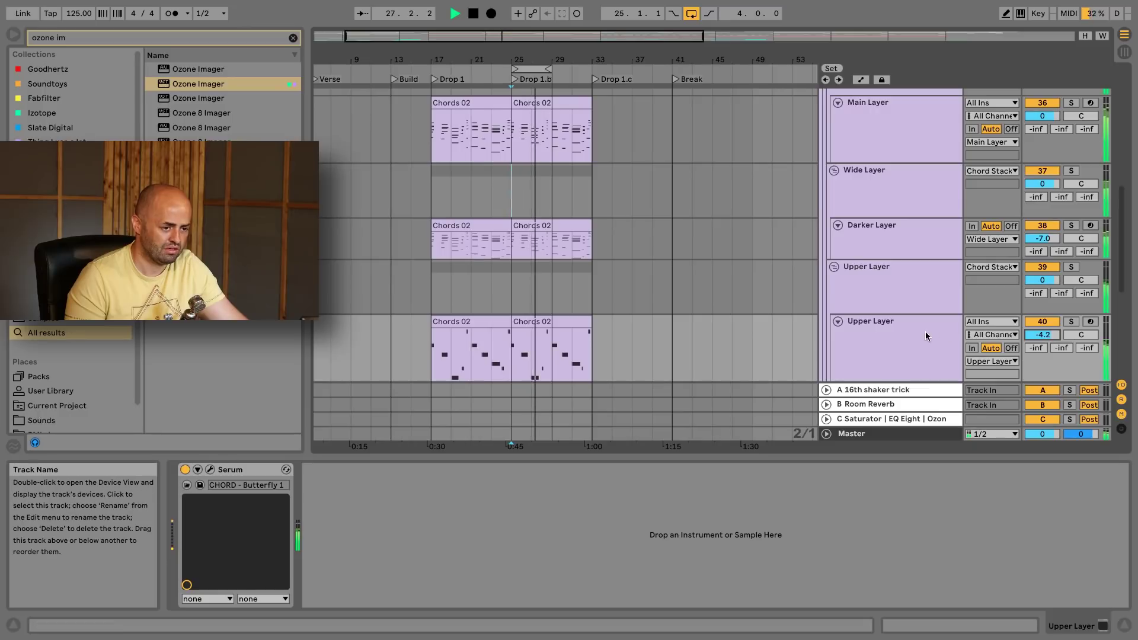
pyautogui.press('space')
# Fold all the layer groups in the Chord Stack together and select the Chord Stack group
pyautogui.scroll(3, 925, 332)
pyautogui.keyDown('alt'); pyautogui.click(834, 144); pyautogui.keyUp('alt')
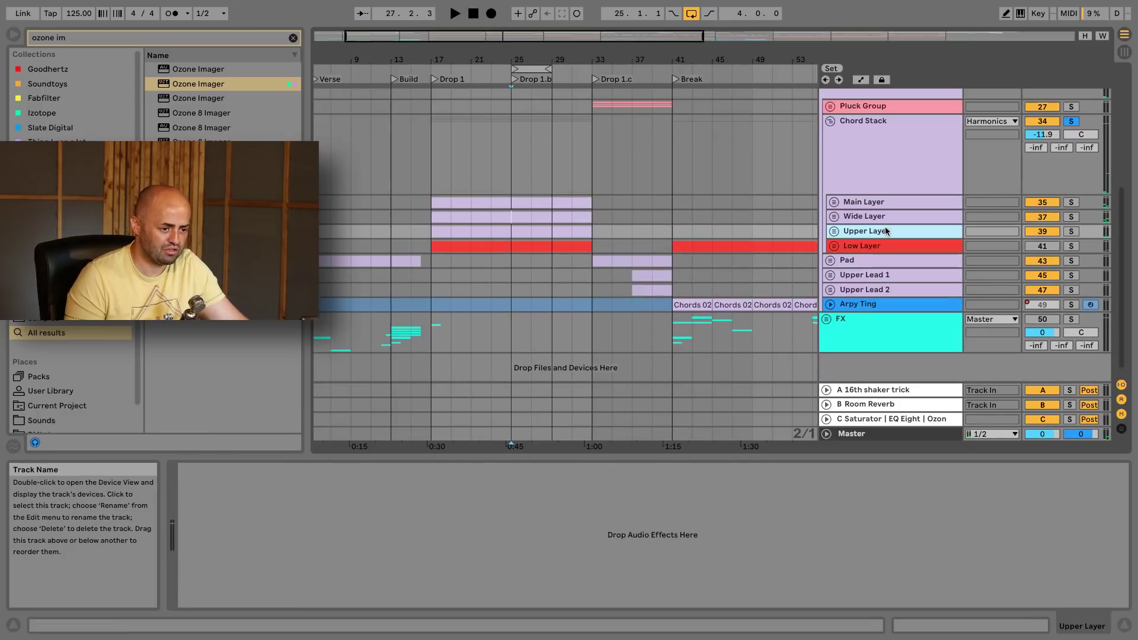
pyautogui.click(877, 167)
pyautogui.scroll(4, 868, 178)
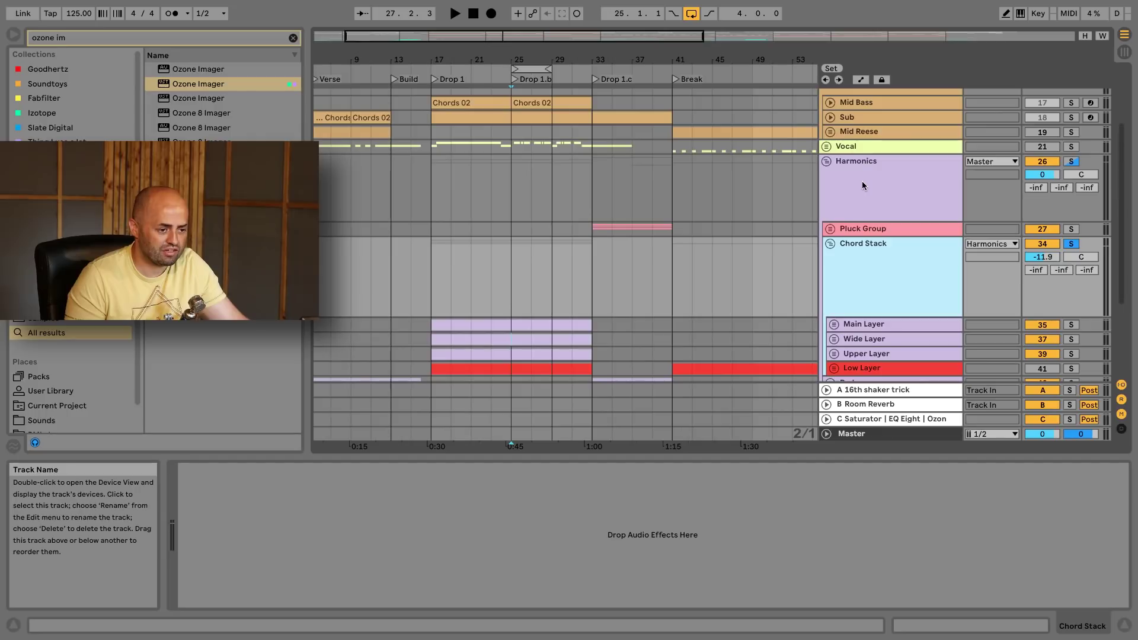
pyautogui.scroll(2, 866, 160)
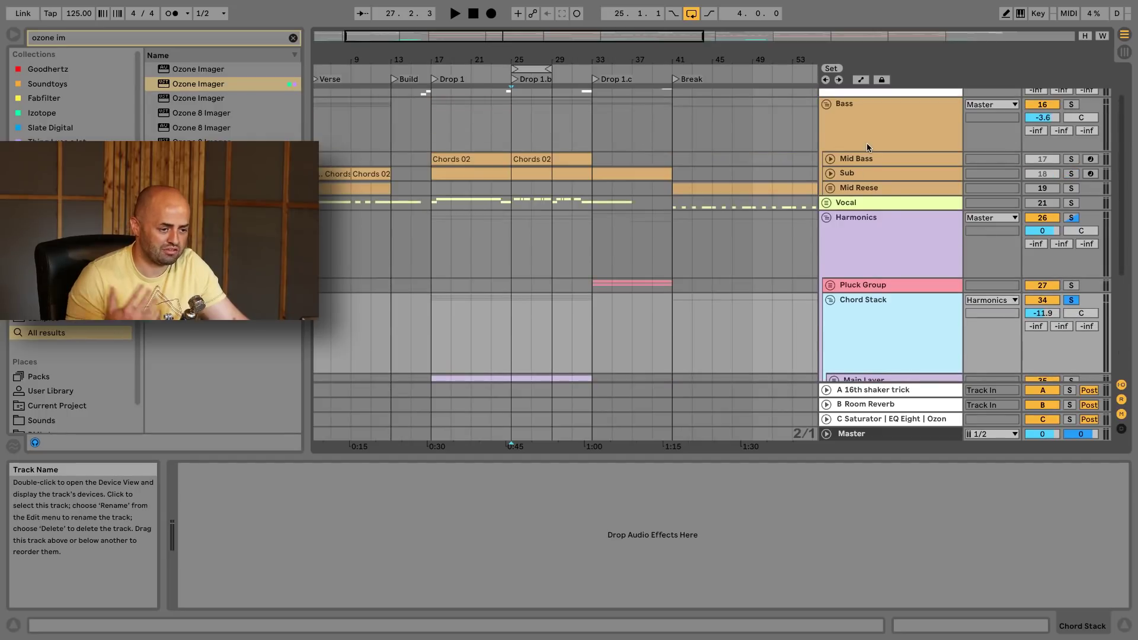
# Copy the Boots and Cats/Autofilter rack from the Bass group onto the Chord Stack group and set its Boots macro to 82
pyautogui.click(866, 143)
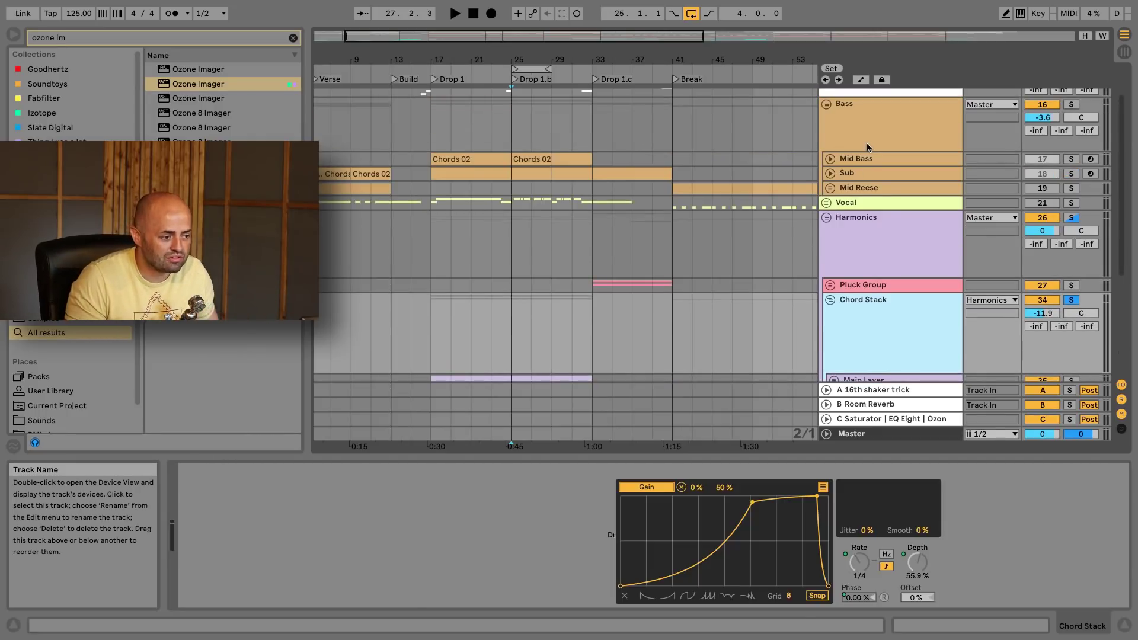
pyautogui.click(495, 470)
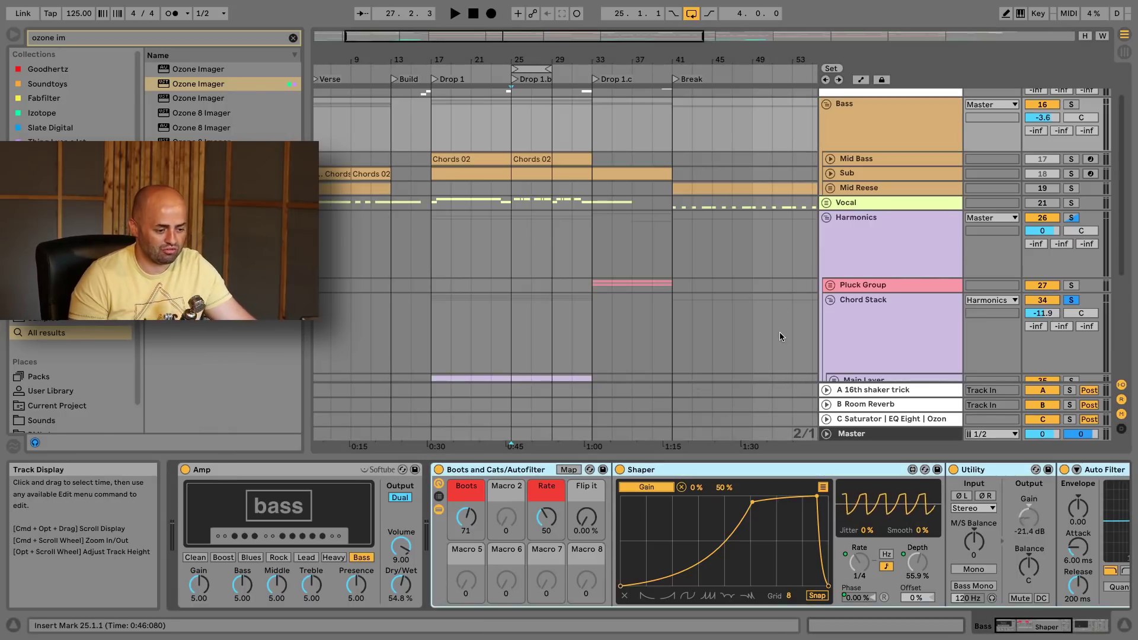
pyautogui.click(858, 247)
pyautogui.click(895, 351)
pyautogui.click(456, 498)
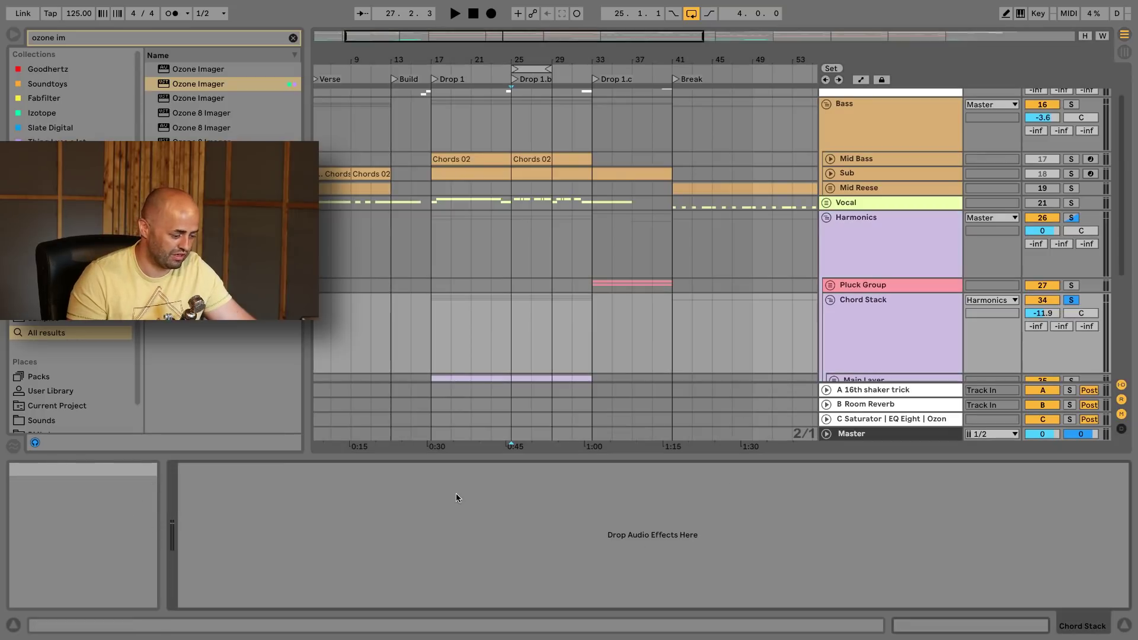
pyautogui.press('super+v')
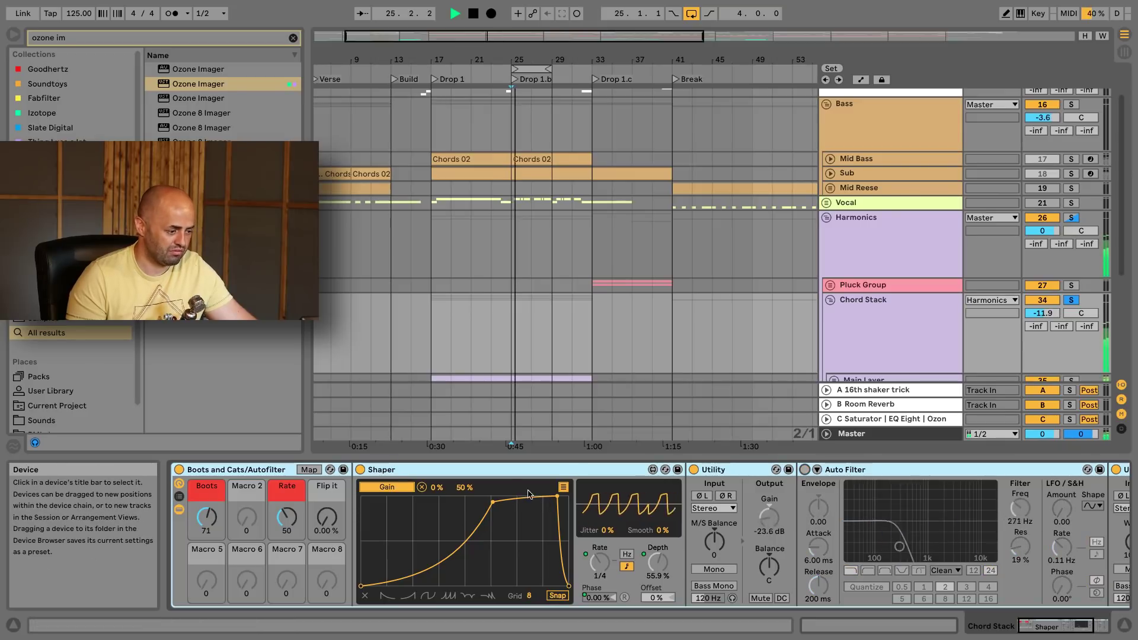
pyautogui.moveTo(206, 516); pyautogui.dragTo(206, 510)
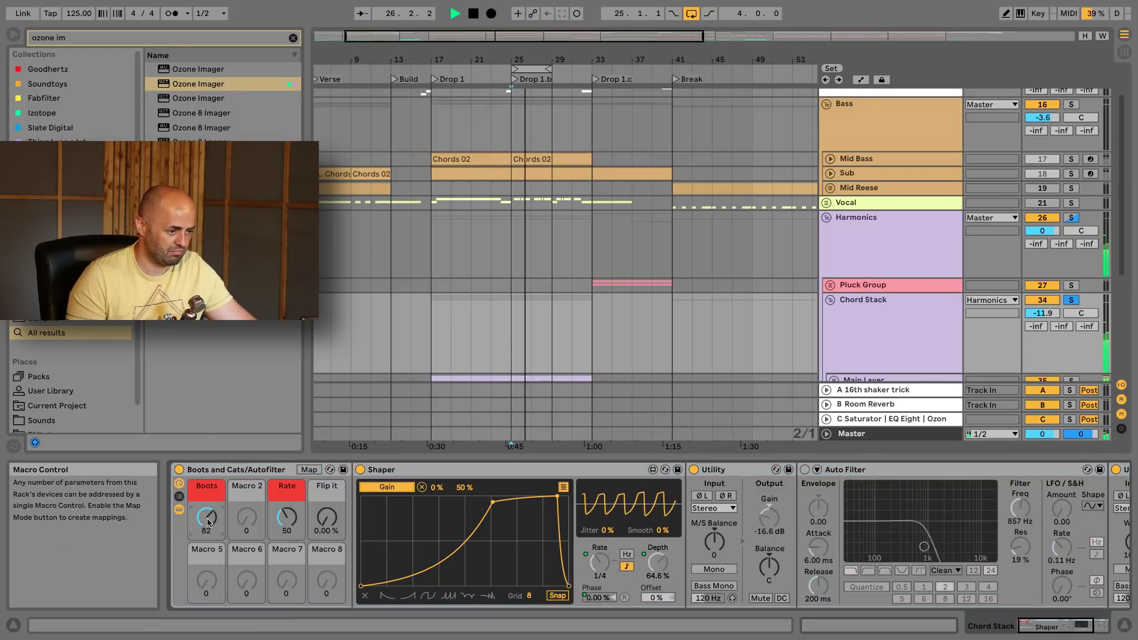
# Solo the Bass group alongside the harmonics with Mid Bass and Sub active, and raise the Chord Stack volume to -10.0 dB
pyautogui.scroll(1, 684, 303)
pyautogui.click(1065, 111)
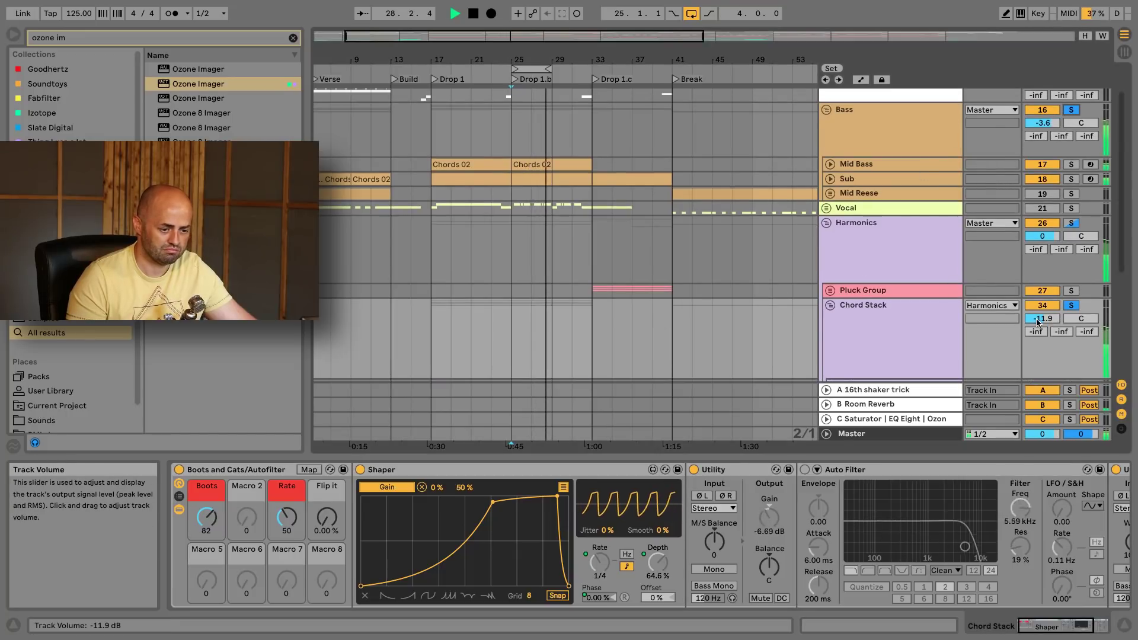
pyautogui.moveTo(1040, 320); pyautogui.dragTo(1039, 325)
pyautogui.press('space')
# Activate the Auto Filter in the Chord Stack's Boots and Cats/Autofilter rack and play the loop
pyautogui.click(805, 470)
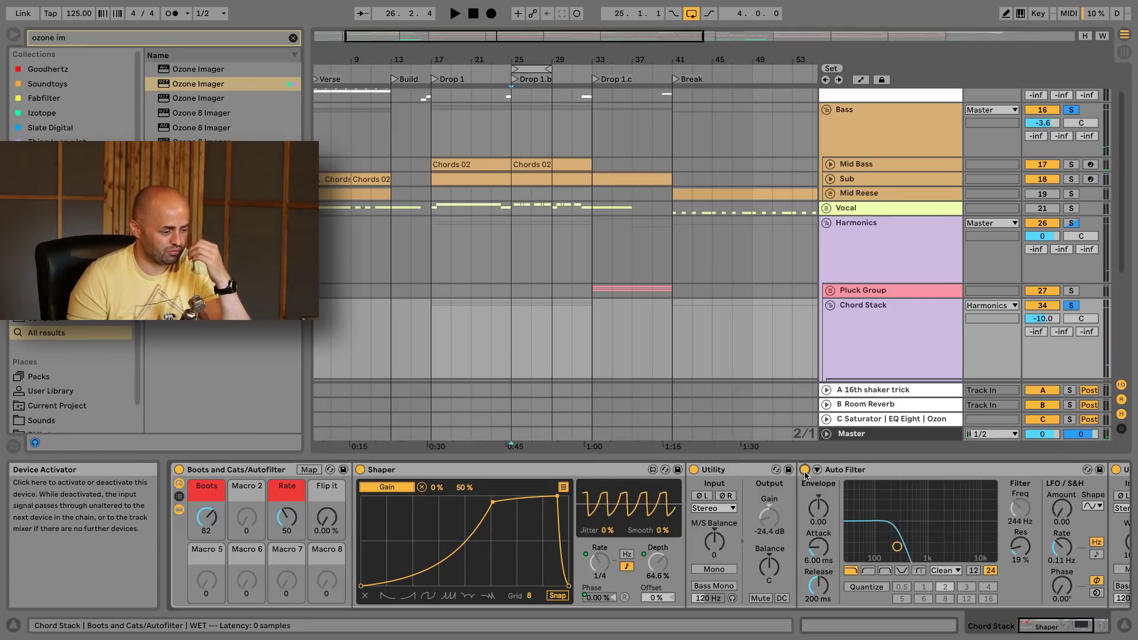
pyautogui.press('space')
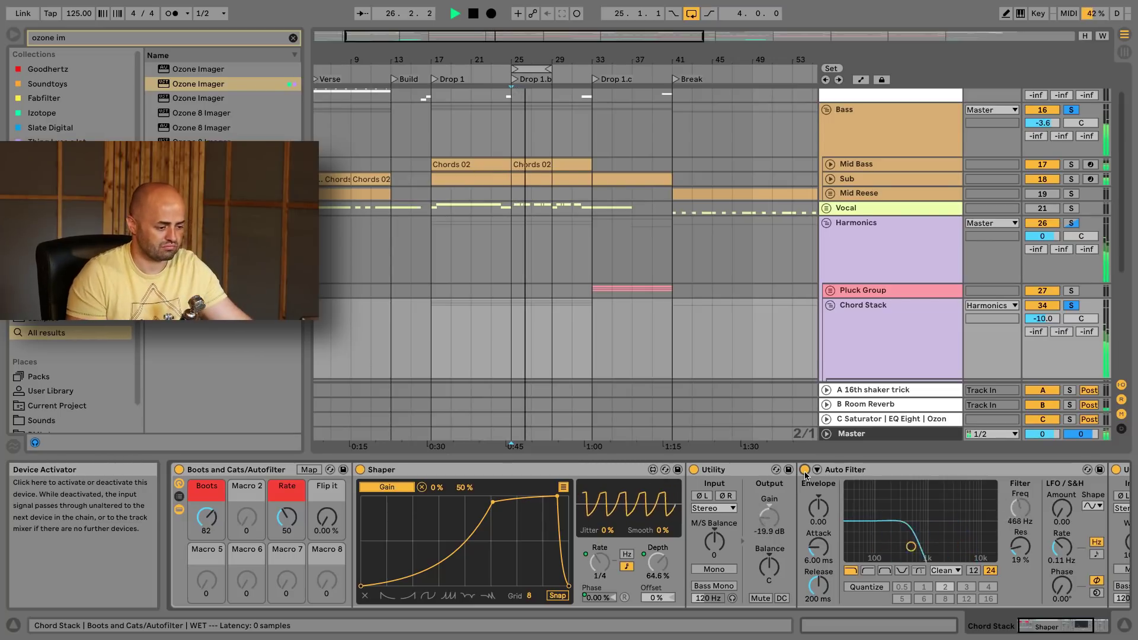
pyautogui.press('space')
# Show the Shaper's mapping list and set the minimum of its Frequency mapping to 70 %
pyautogui.click(563, 488)
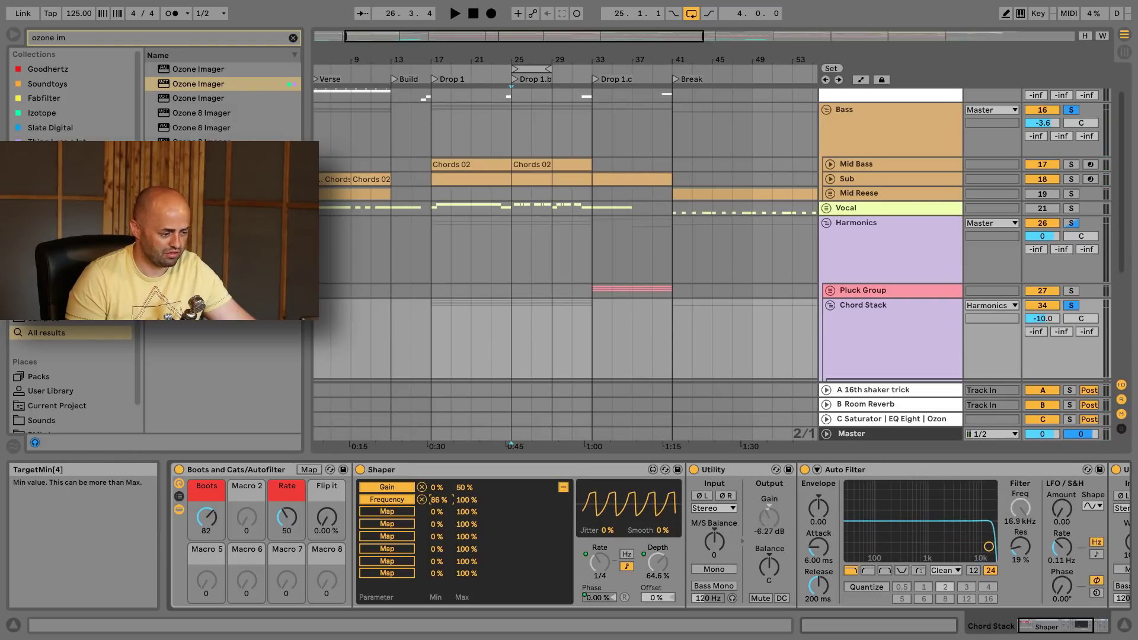
pyautogui.click(561, 488)
pyautogui.click(561, 488)
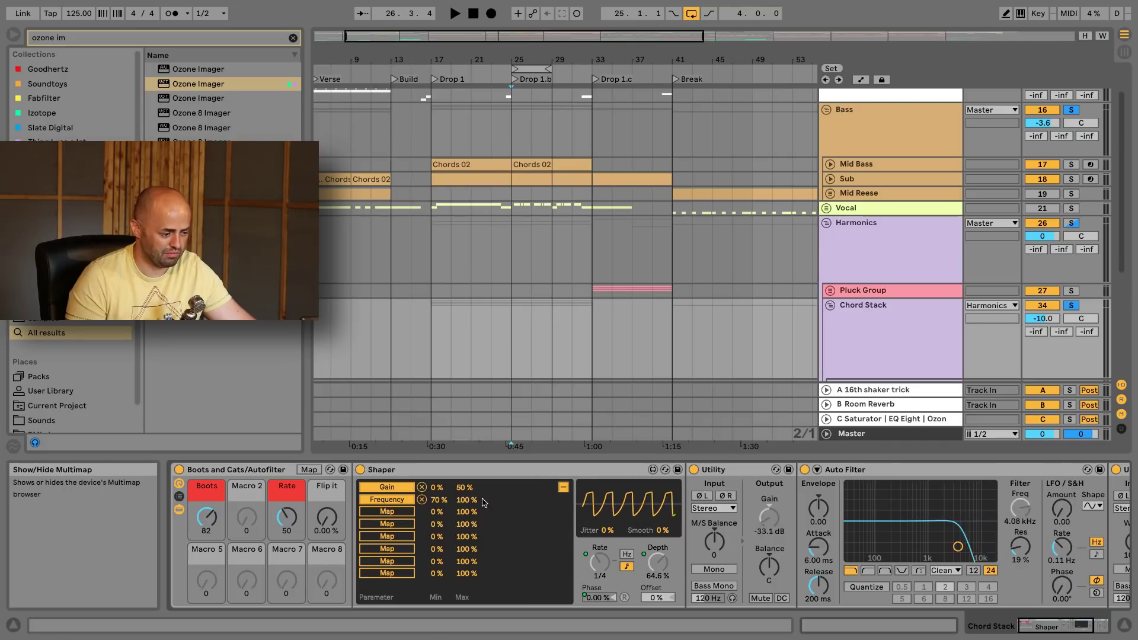
# Set the minimum of the Shaper's Frequency mapping to 84 % while the loop plays
pyautogui.press('space')
pyautogui.moveTo(437, 501); pyautogui.dragTo(439, 485)
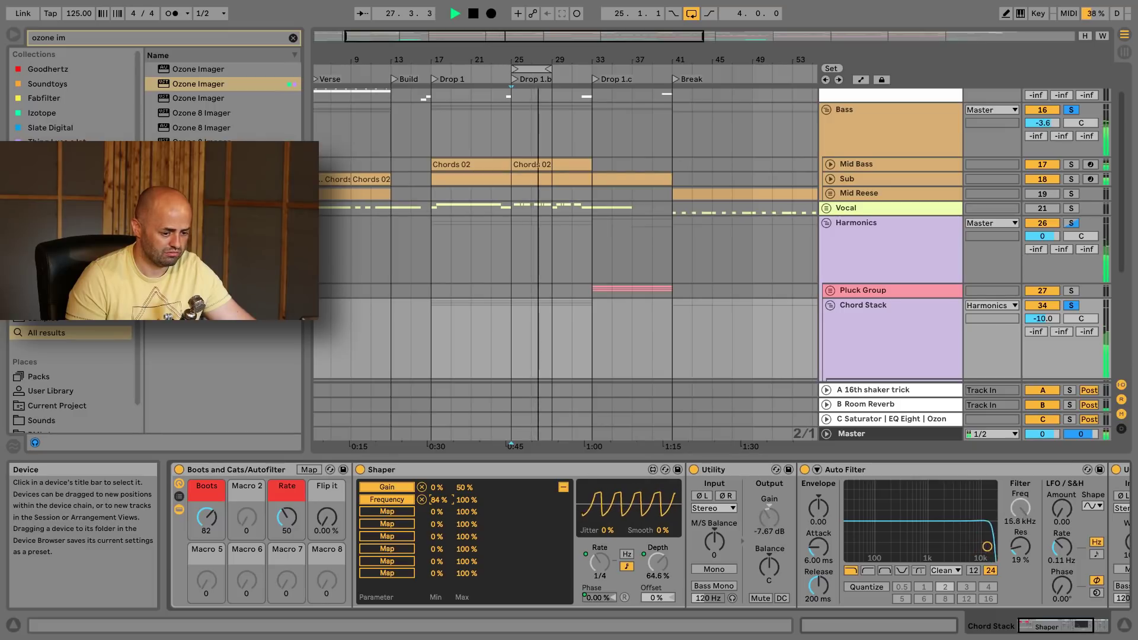
pyautogui.press('space')
# Set the Chord Stack group's B Room Reverb send to -8.4 dB and its volume to -12.3 dB against the playing loop
pyautogui.click(901, 240)
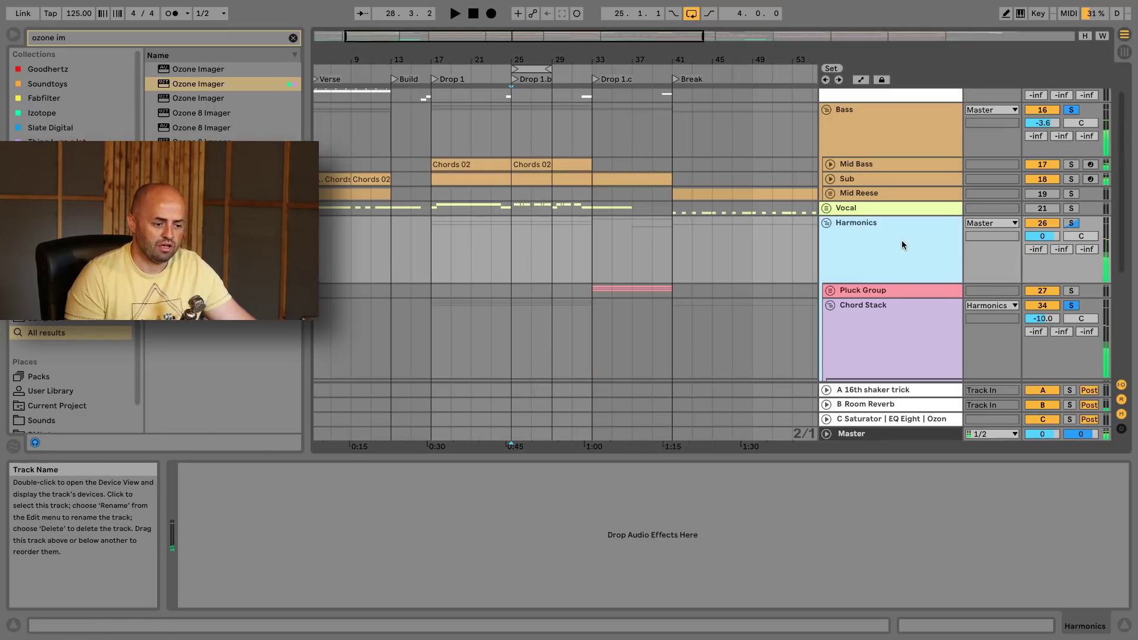
pyautogui.click(895, 332)
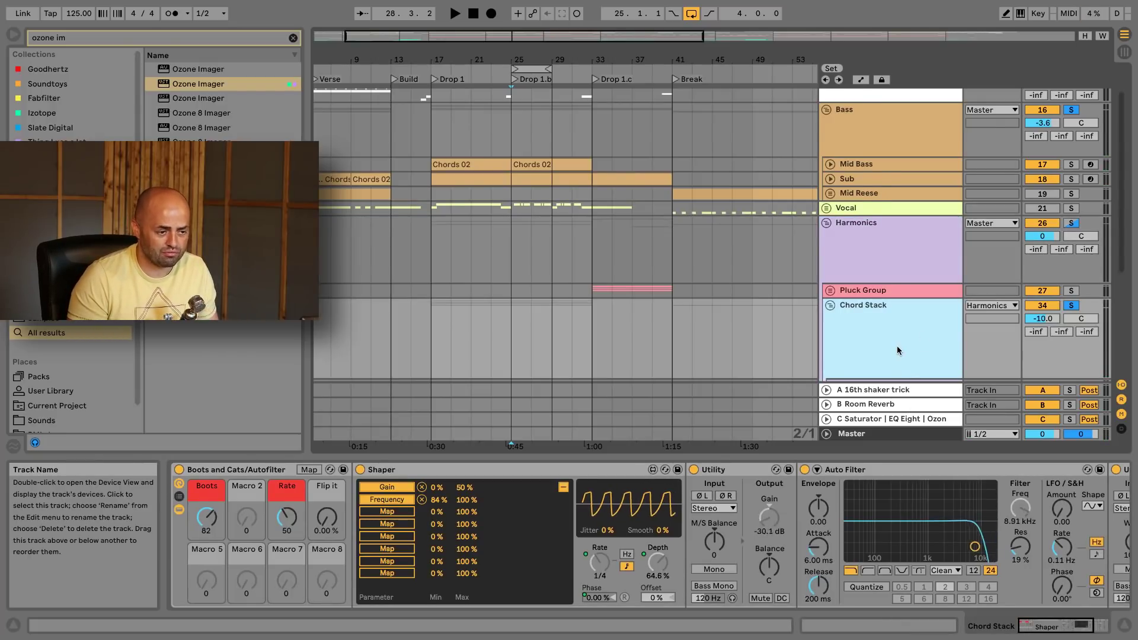
pyautogui.scroll(2, 897, 349)
pyautogui.scroll(-5, 917, 290)
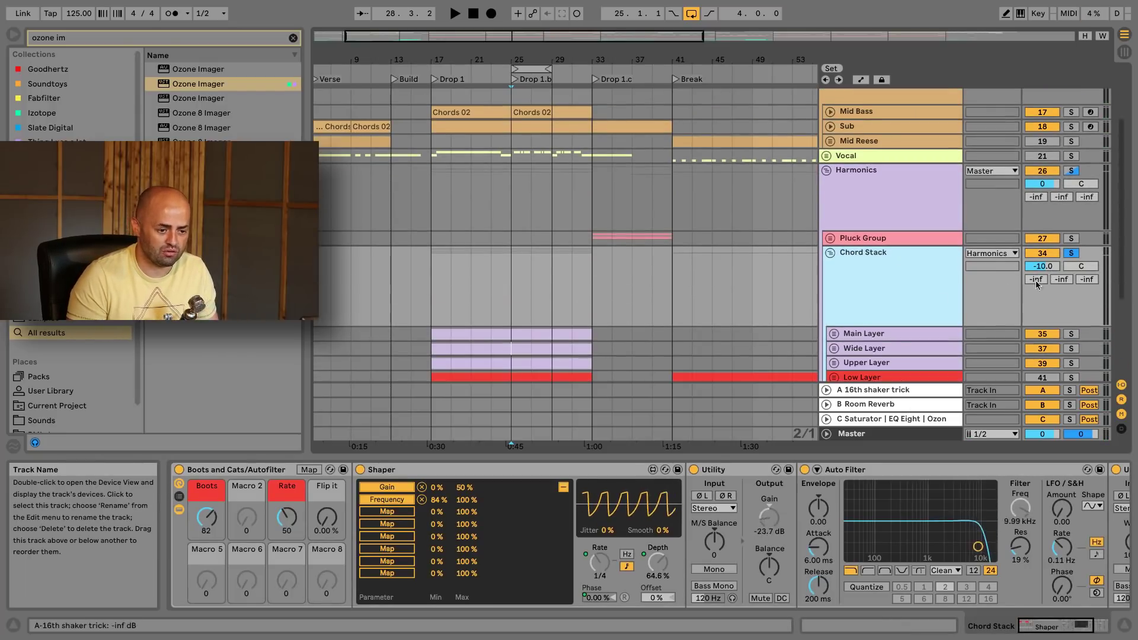
pyautogui.moveTo(1061, 280); pyautogui.dragTo(1061, 277)
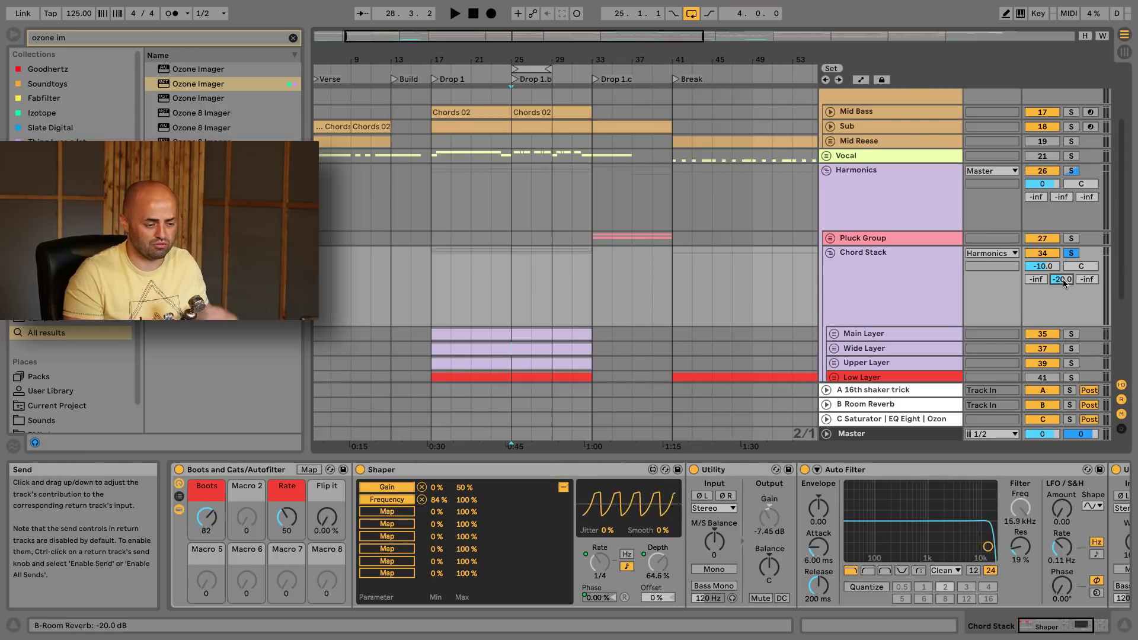
pyautogui.press('space')
pyautogui.moveTo(1062, 279); pyautogui.dragTo(1062, 266)
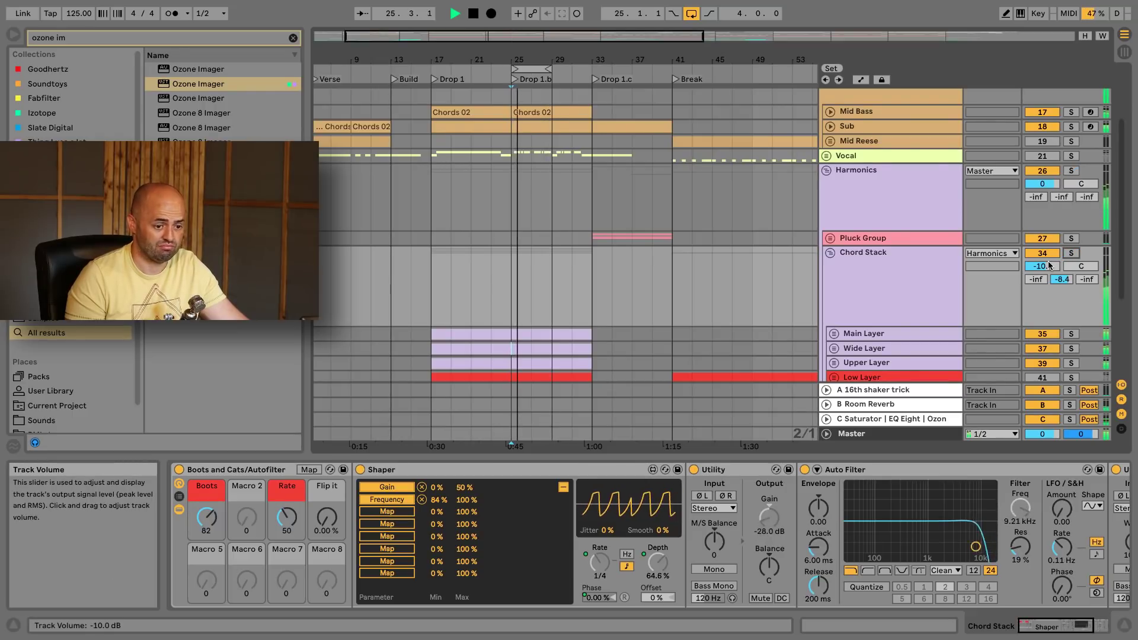
pyautogui.moveTo(1041, 266)
pyautogui.mouseDown()
pyautogui.moveTo(1041, 276)
pyautogui.moveTo(1031, 269)
pyautogui.mouseUp()
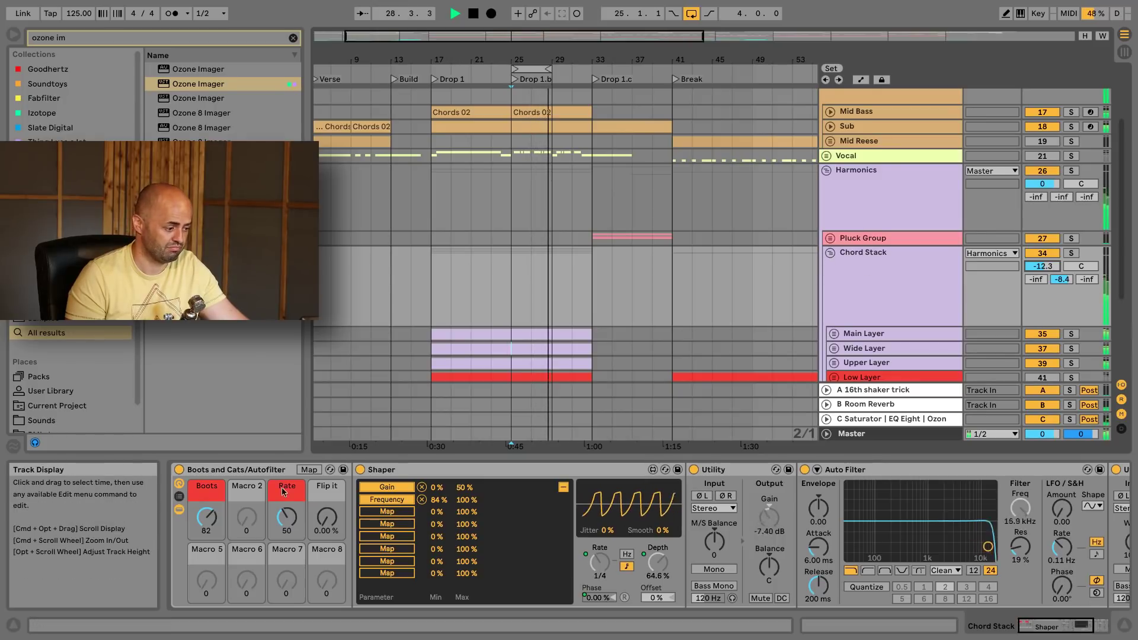
# Hide the devices inside the Boots and Cats/Autofilter rack, stop playback and fold the Chord Stack group
pyautogui.click(179, 509)
pyautogui.press('space')
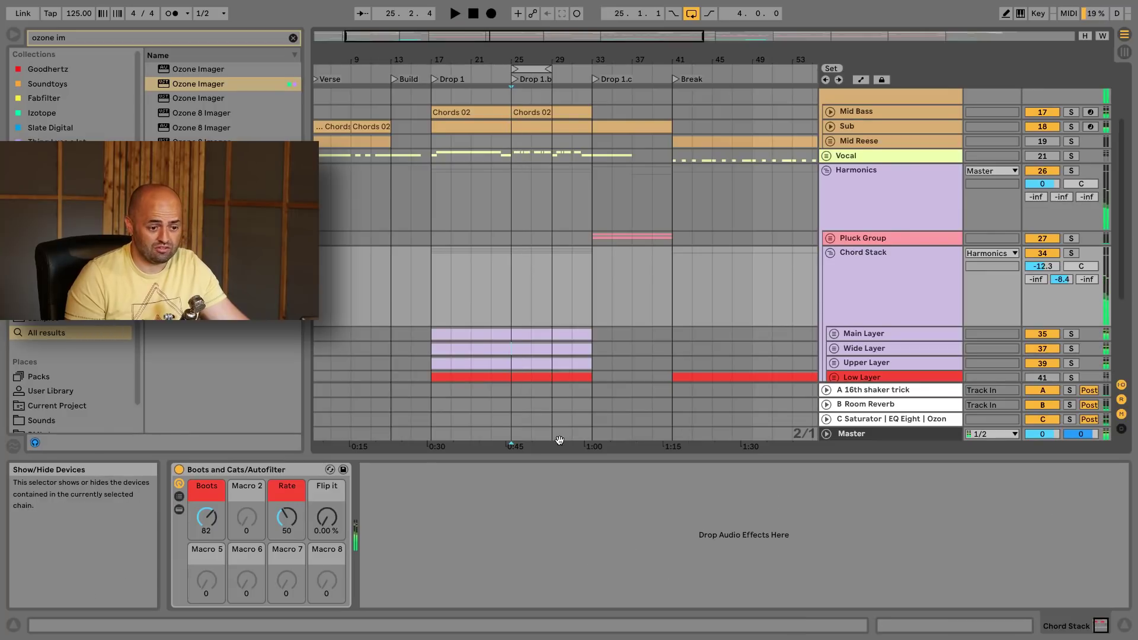
pyautogui.click(830, 253)
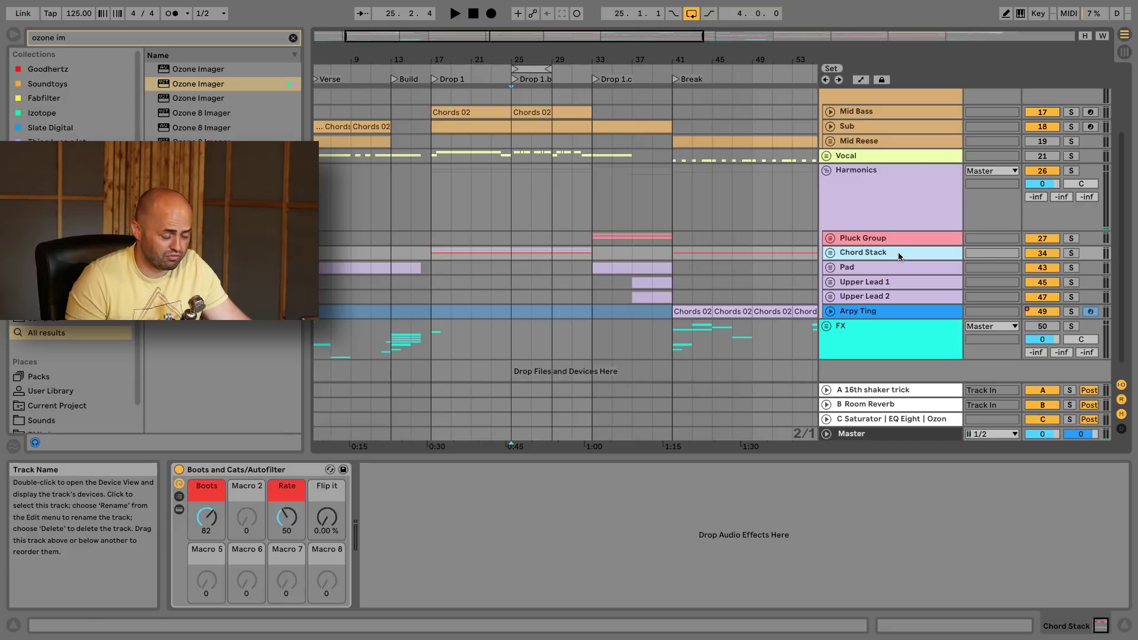
# Add an EQ Eight after the Boots and Cats/Autofilter rack on the Chord Stack group
pyautogui.click(141, 42)
pyautogui.write('eq')
pyautogui.moveTo(553, 525); pyautogui.dragTo(555, 510)
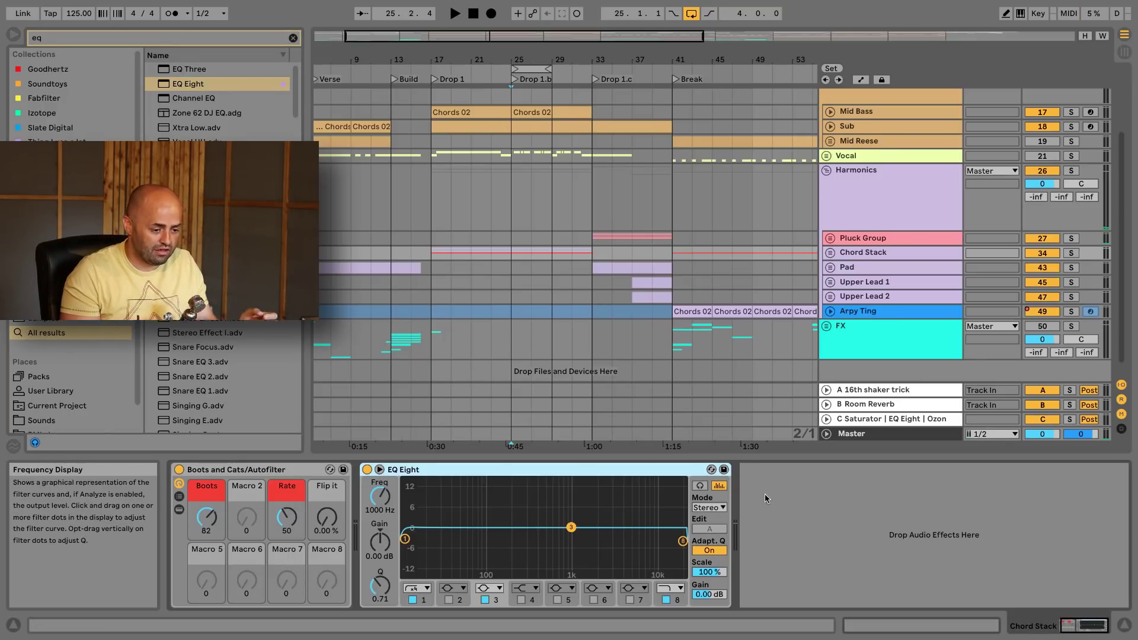
# Add a Utility device after Endless Smile on the Master track and enable its Mono option
pyautogui.click(859, 432)
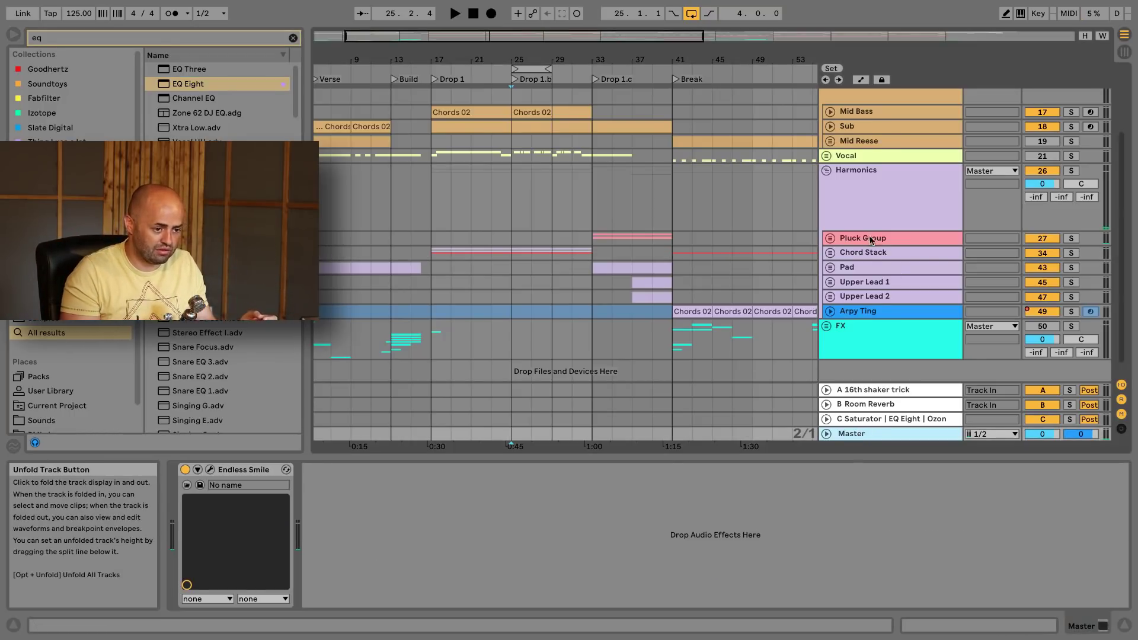
pyautogui.click(857, 178)
pyautogui.click(865, 253)
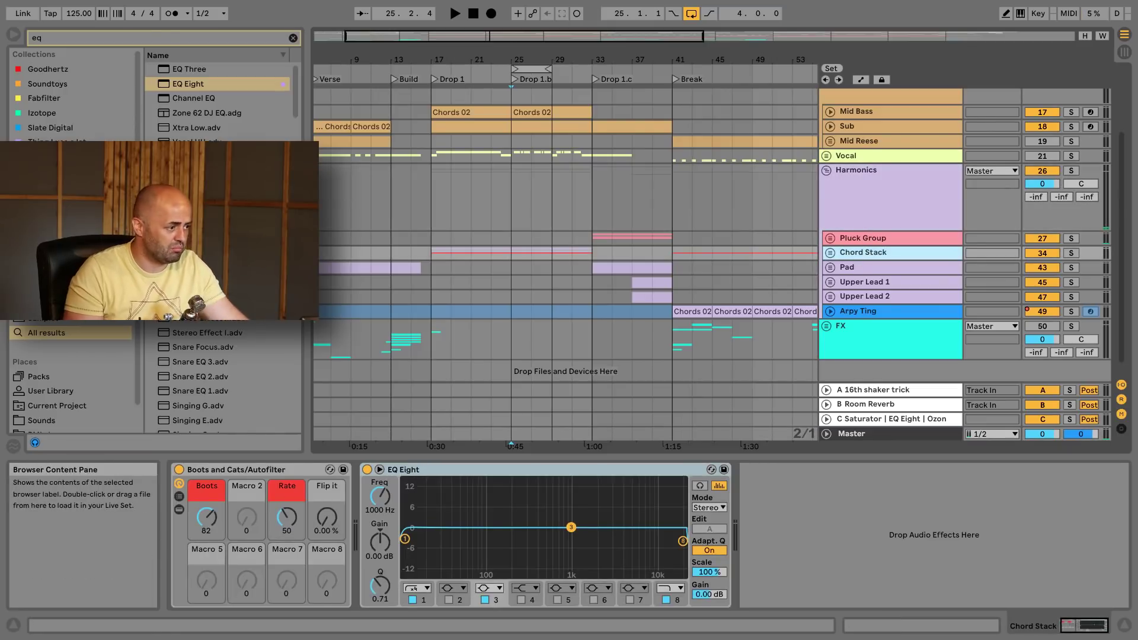
pyautogui.click(147, 42)
pyautogui.press('BackSpace')
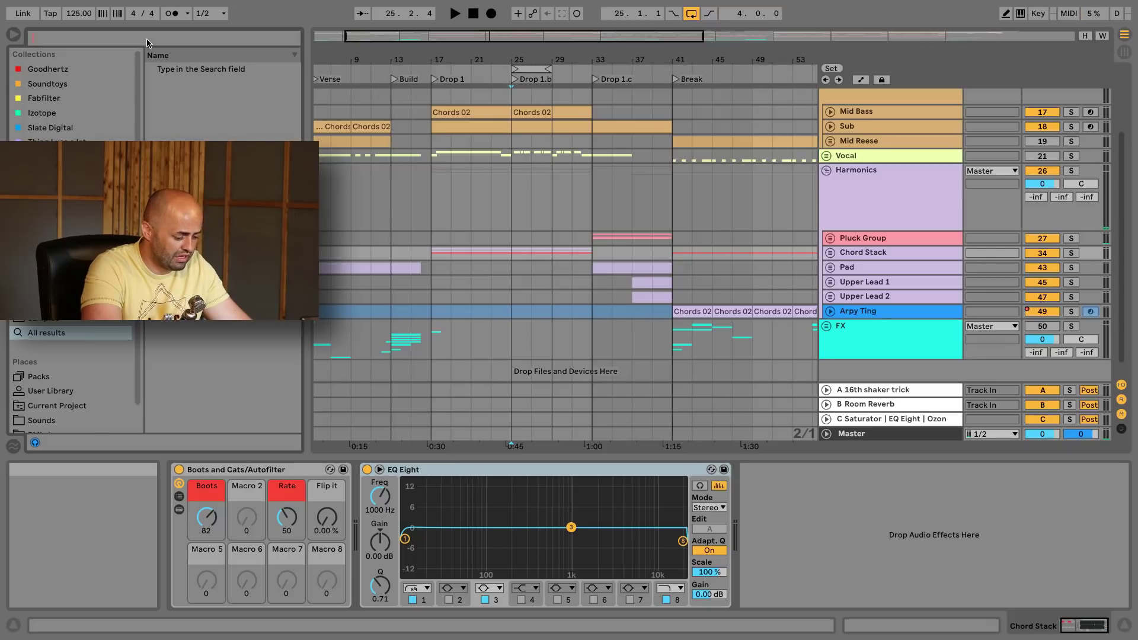
pyautogui.write('uti')
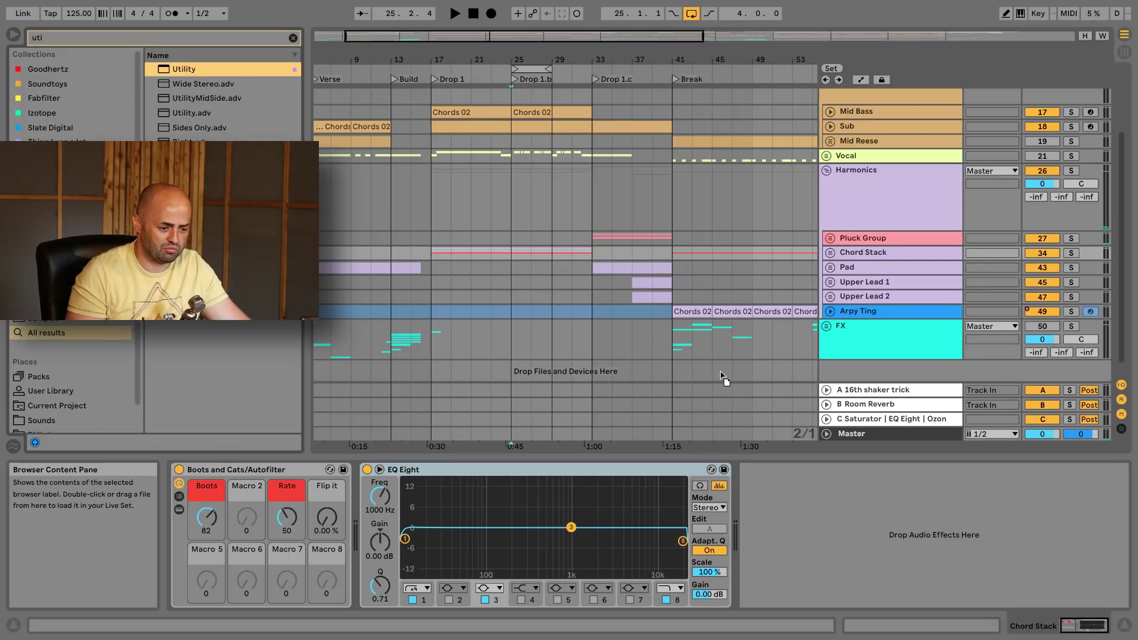
pyautogui.click(865, 424)
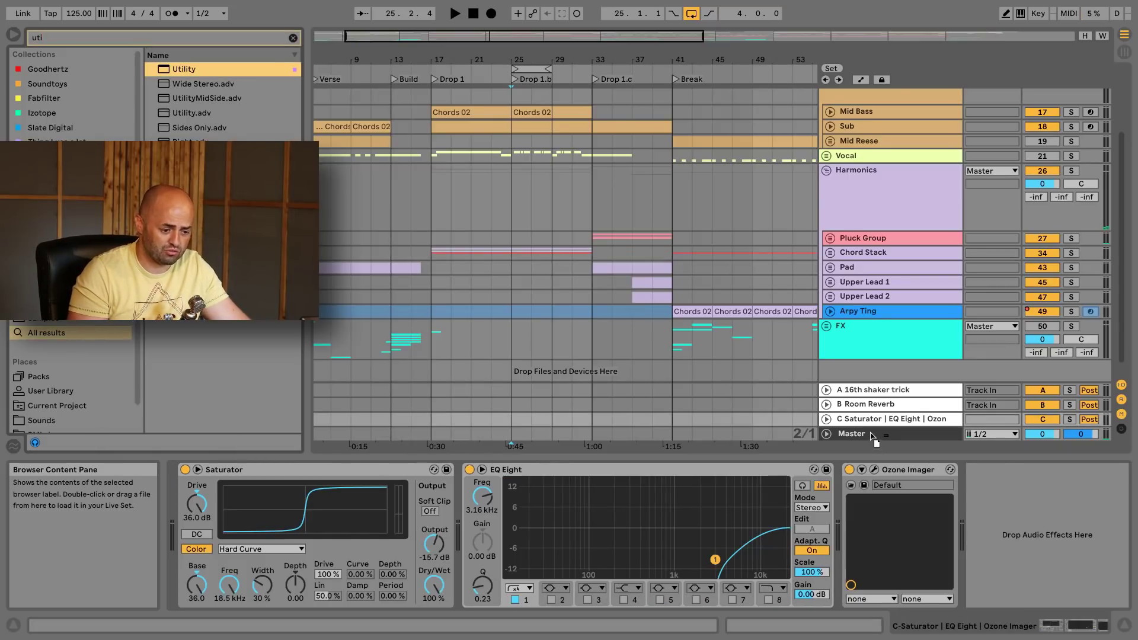
pyautogui.click(880, 433)
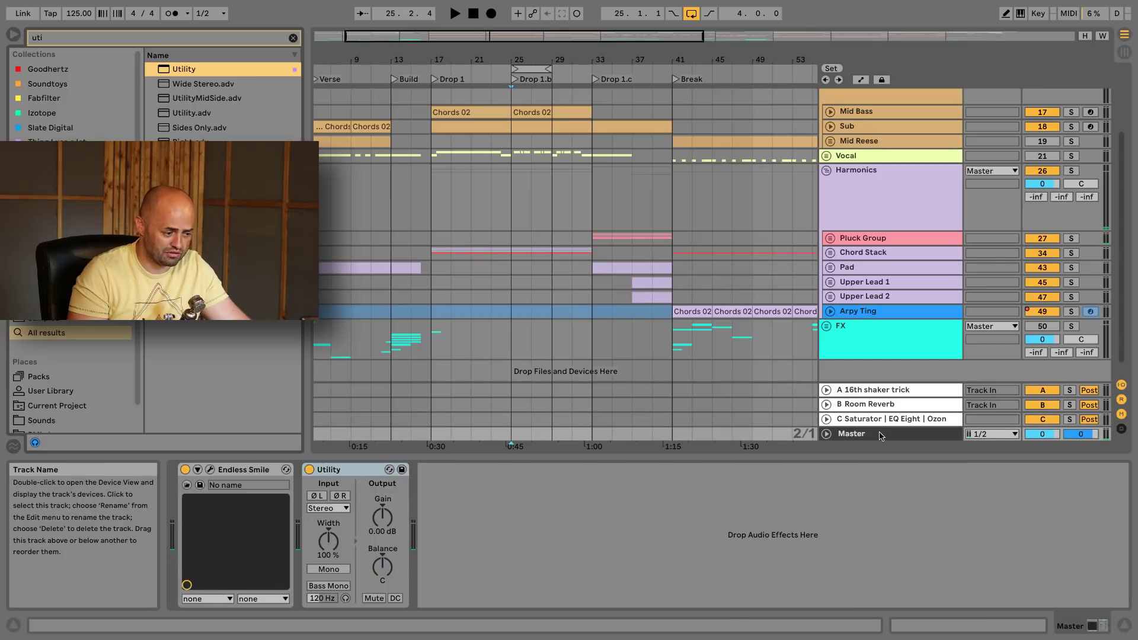
pyautogui.click(326, 570)
# Compare the playing loop in mono and stereo on the Master, and delete the Utility device
pyautogui.press('space')
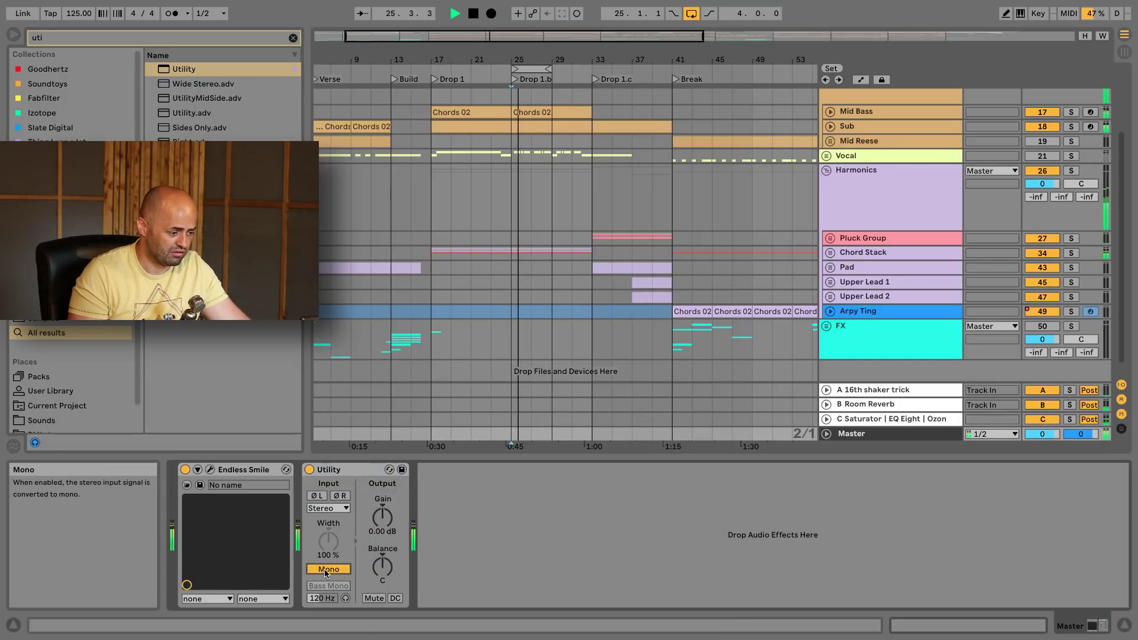
pyautogui.click(325, 570)
pyautogui.click(326, 570)
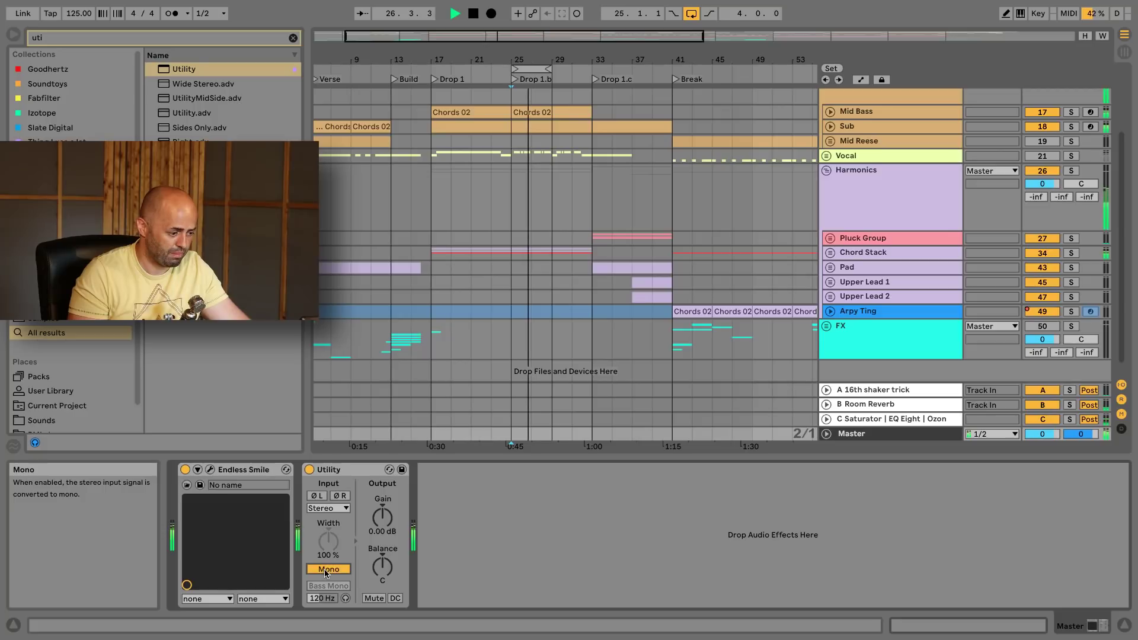
pyautogui.click(325, 570)
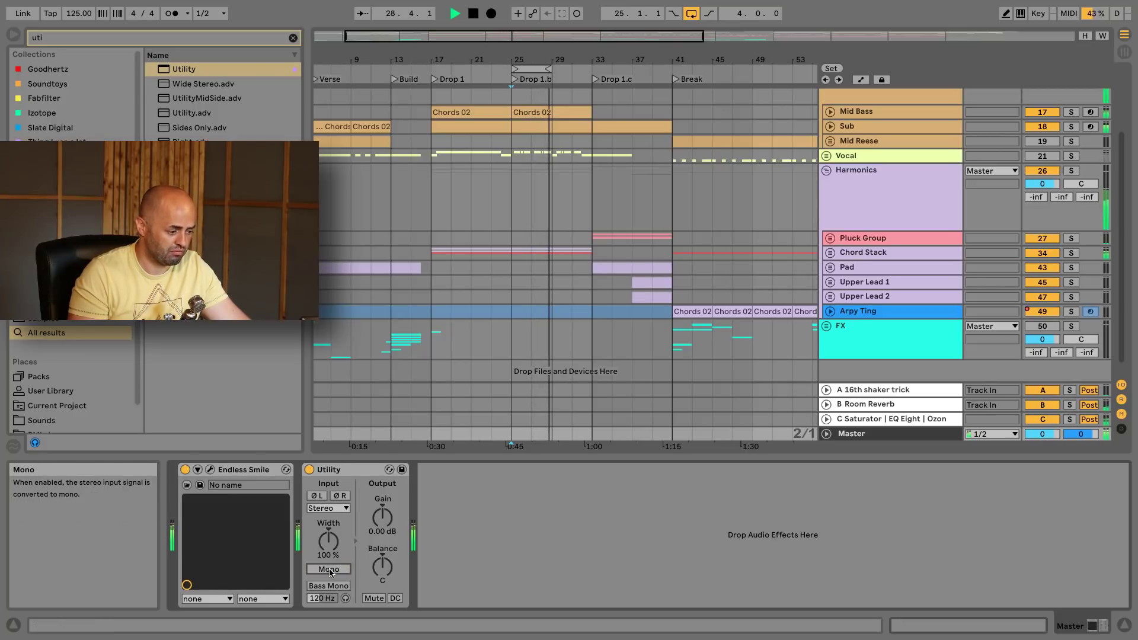
pyautogui.click(330, 570)
pyautogui.click(344, 470)
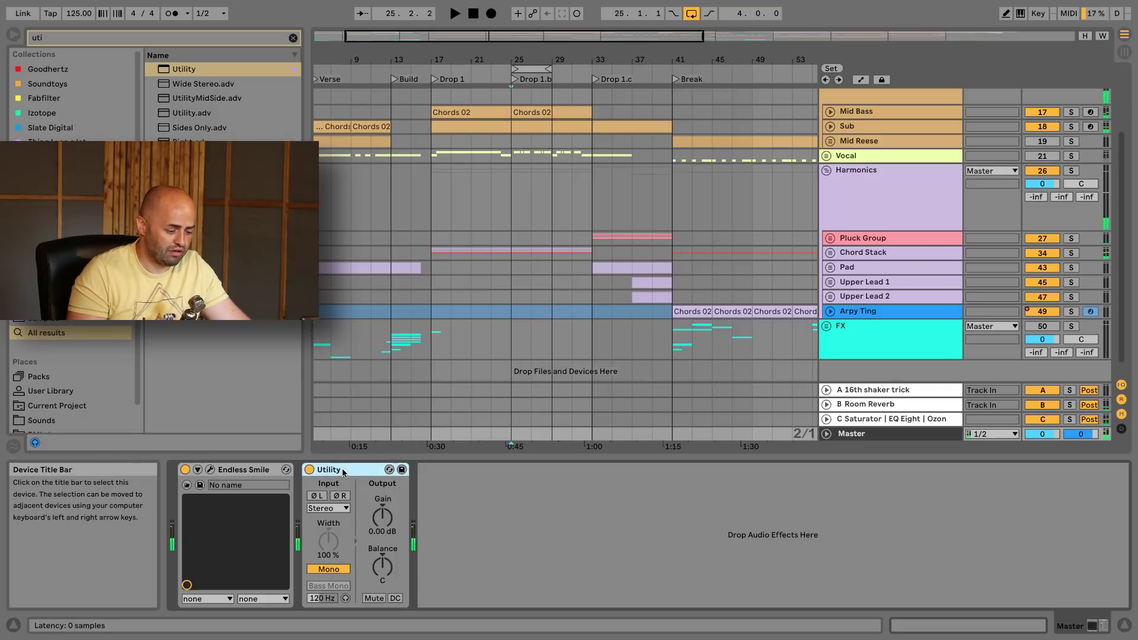
pyautogui.press('Delete')
# Switch the Chord Stack's EQ Eight to M/S mode
pyautogui.click(869, 208)
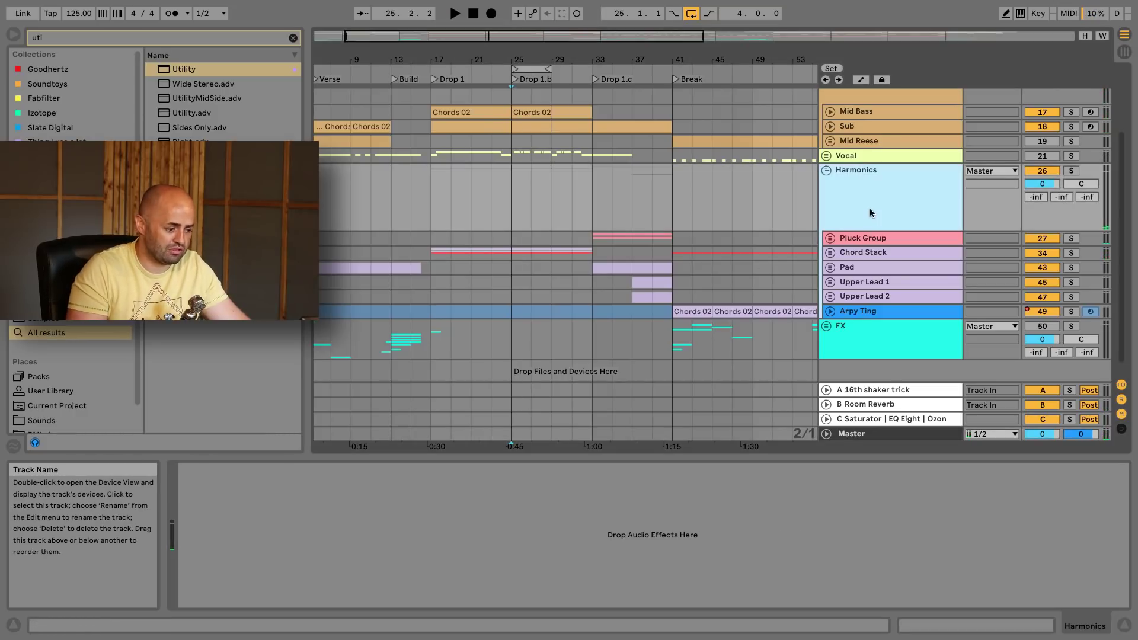
pyautogui.click(862, 255)
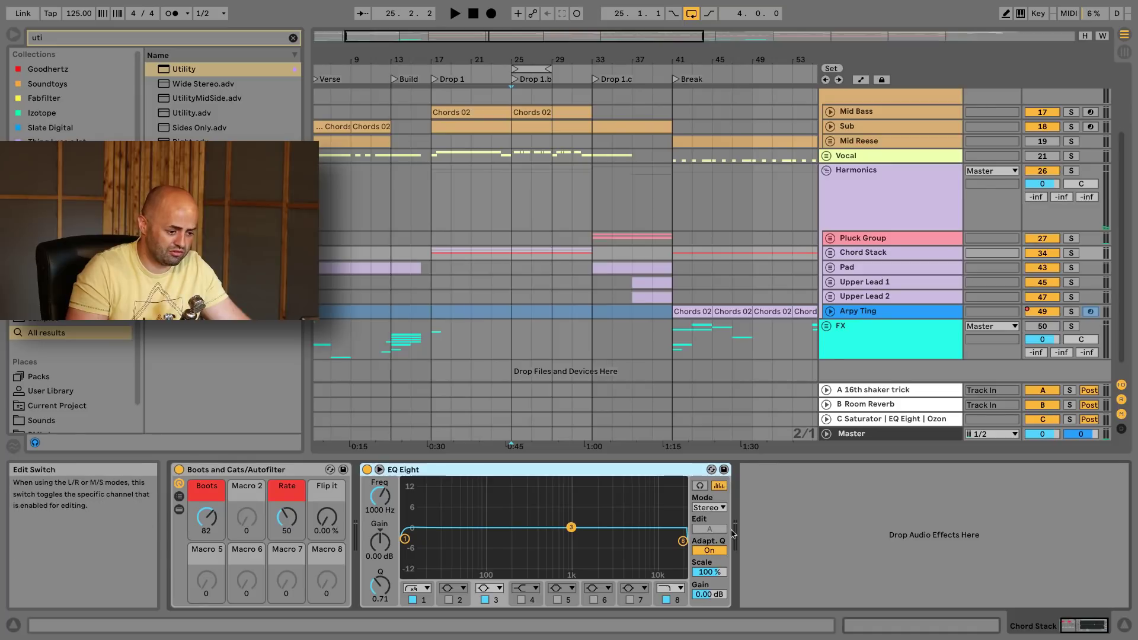
pyautogui.click(709, 507)
pyautogui.click(717, 541)
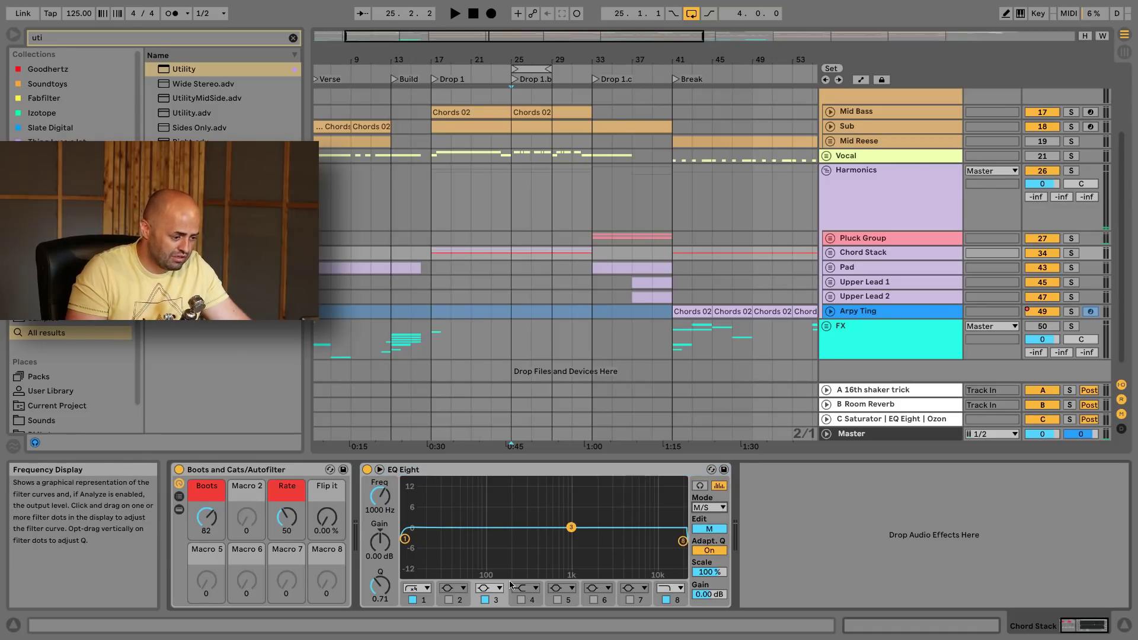
# On the EQ Eight's mid channel, boost band 3 by about 3.10 dB at 899 Hz and raise the low cut to 56.2 Hz
pyautogui.click(439, 601)
pyautogui.moveTo(570, 527)
pyautogui.mouseDown()
pyautogui.moveTo(566, 508)
pyautogui.moveTo(567, 518)
pyautogui.mouseUp()
pyautogui.press('space')
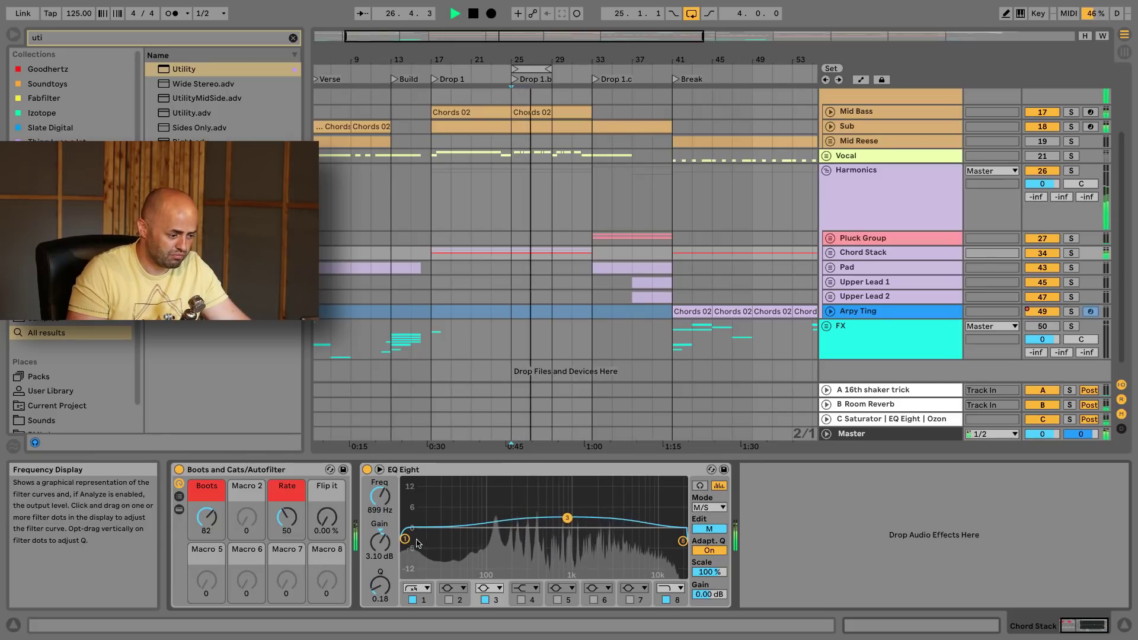
pyautogui.moveTo(404, 539); pyautogui.dragTo(467, 541)
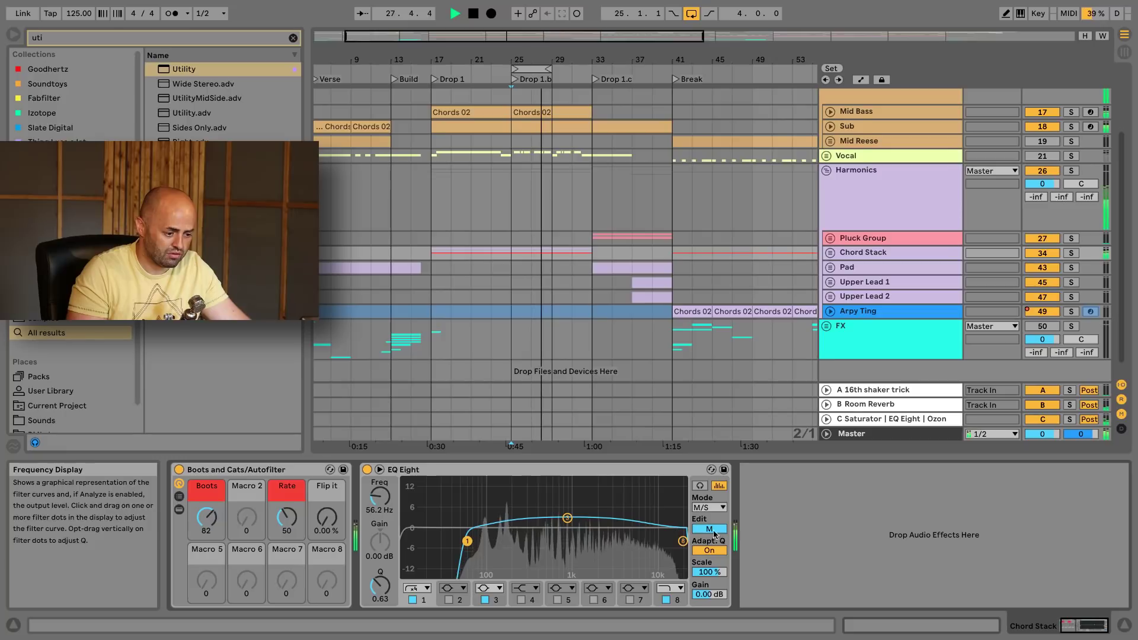
pyautogui.press('space')
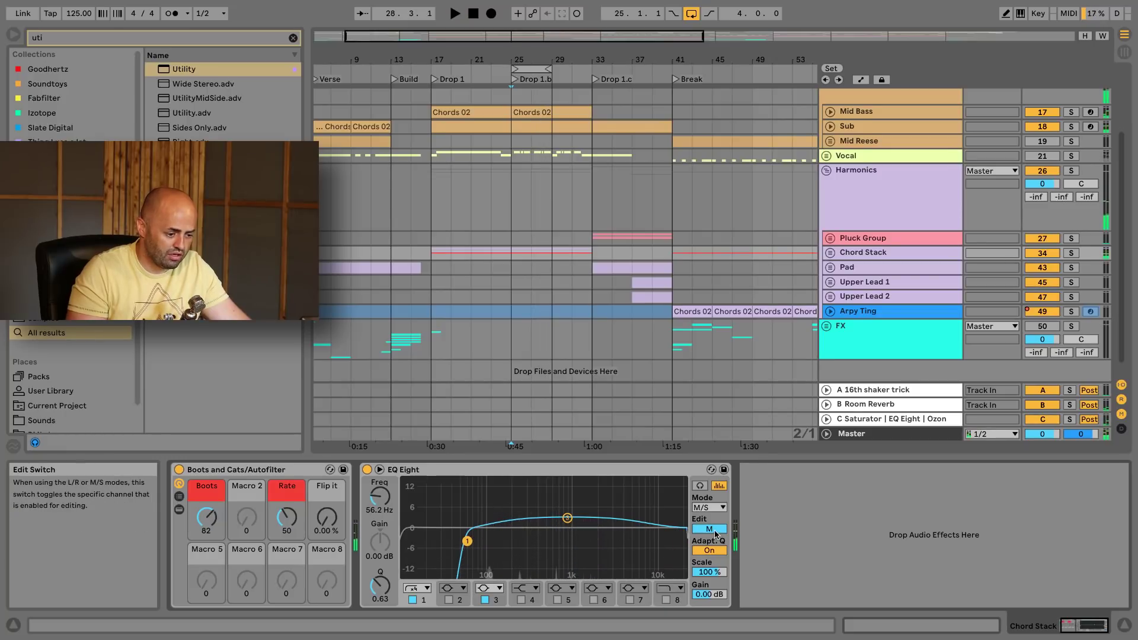
# On the EQ Eight's side channel, disable band 8, cut the lows, and dip band 4 by about 4.34 dB at 1.02 kHz with Q 0.89
pyautogui.click(709, 528)
pyautogui.click(666, 599)
pyautogui.click(519, 600)
pyautogui.press('space')
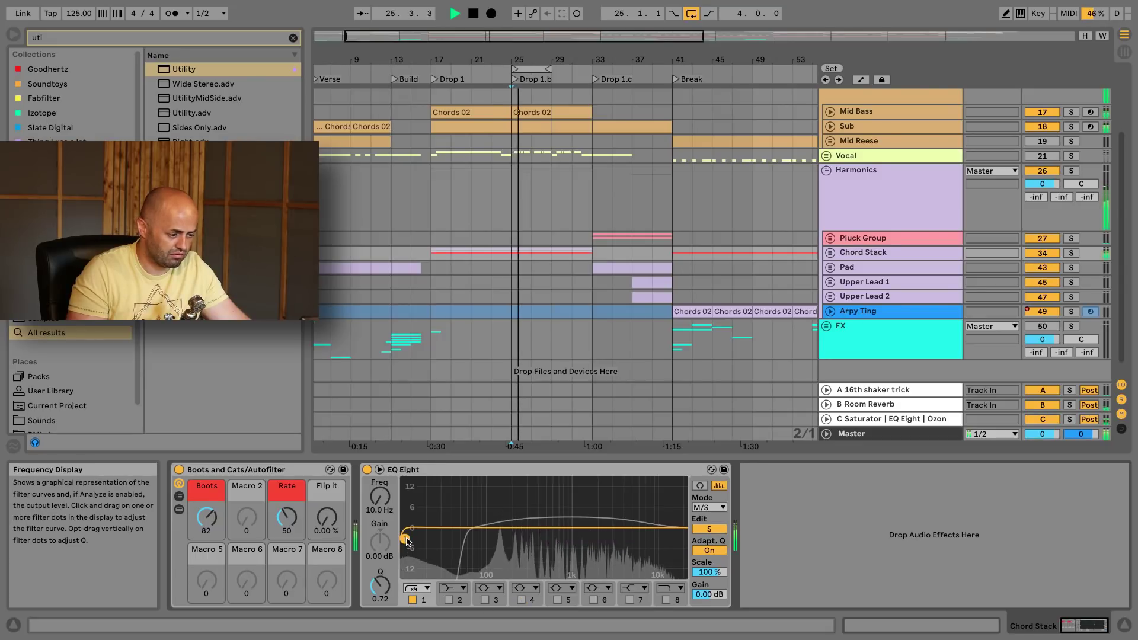
pyautogui.click(521, 600)
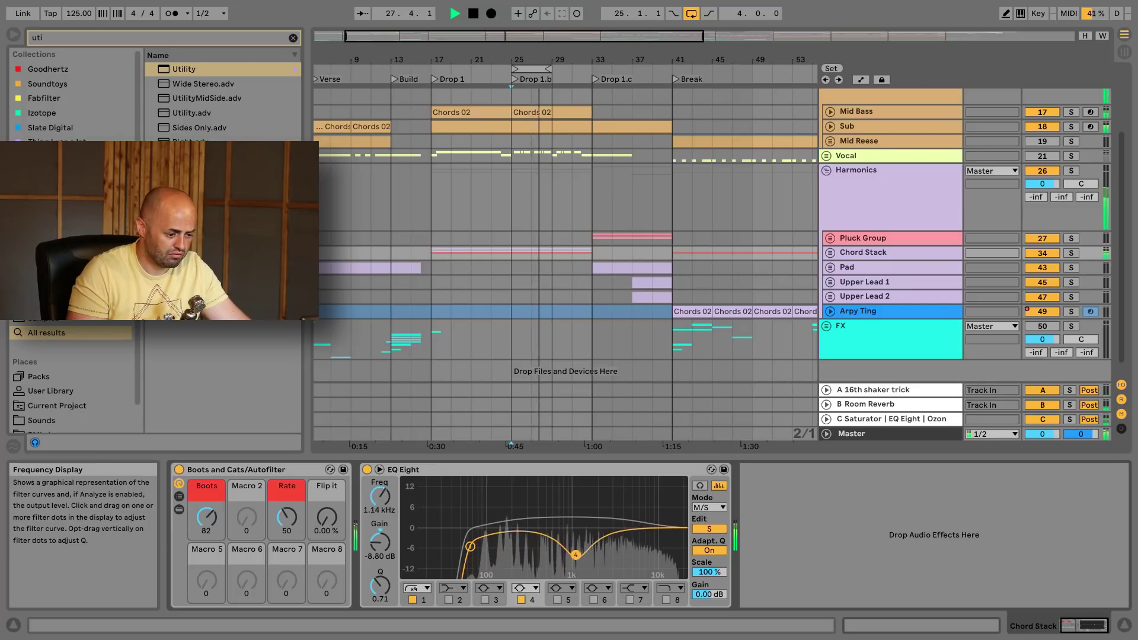
pyautogui.moveTo(567, 544)
pyautogui.mouseDown()
pyautogui.moveTo(528, 530)
pyautogui.moveTo(525, 510)
pyautogui.moveTo(541, 545)
pyautogui.moveTo(519, 506)
pyautogui.moveTo(520, 534)
pyautogui.moveTo(509, 536)
pyautogui.moveTo(571, 540)
pyautogui.mouseUp()
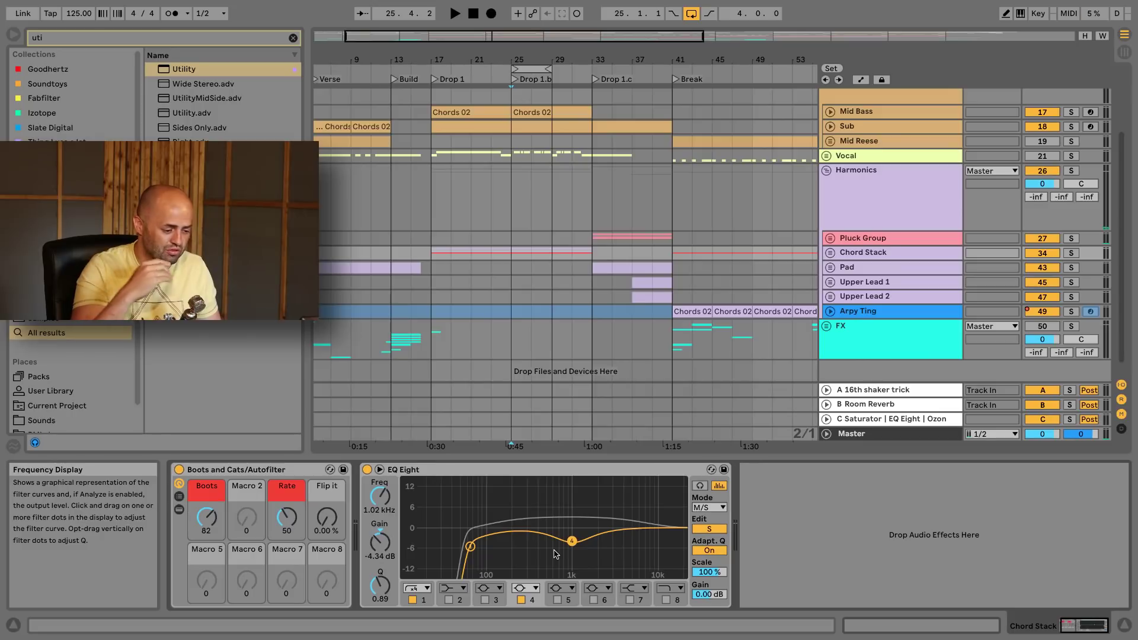
pyautogui.click(879, 431)
pyautogui.click(890, 213)
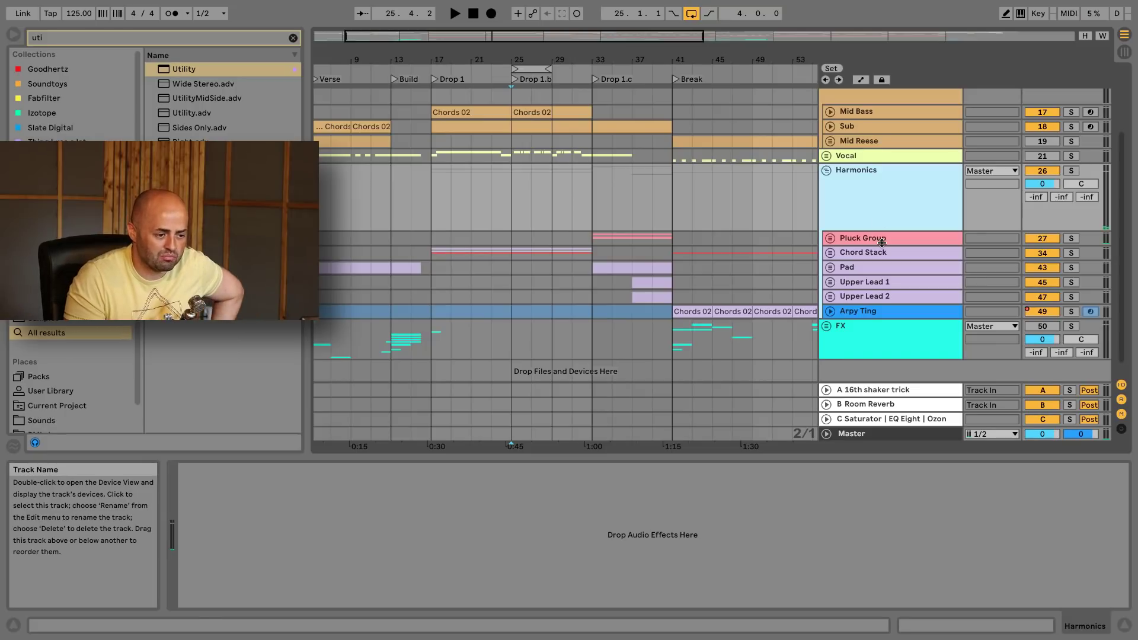
pyautogui.scroll(2, 872, 264)
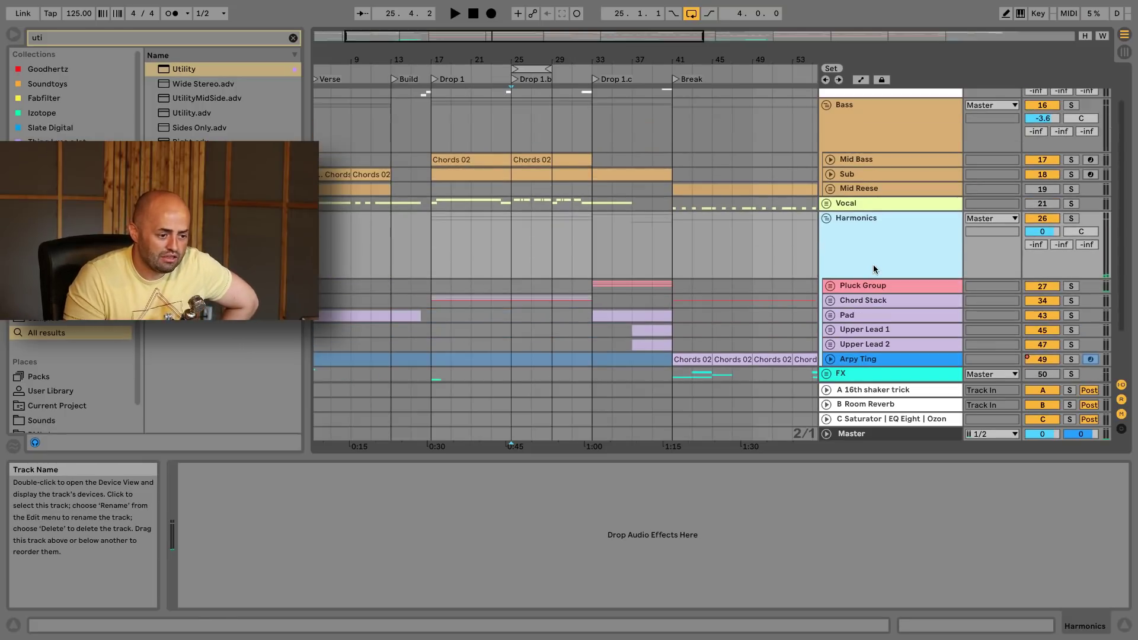
pyautogui.click(870, 300)
pyautogui.scroll(-2, 513, 286)
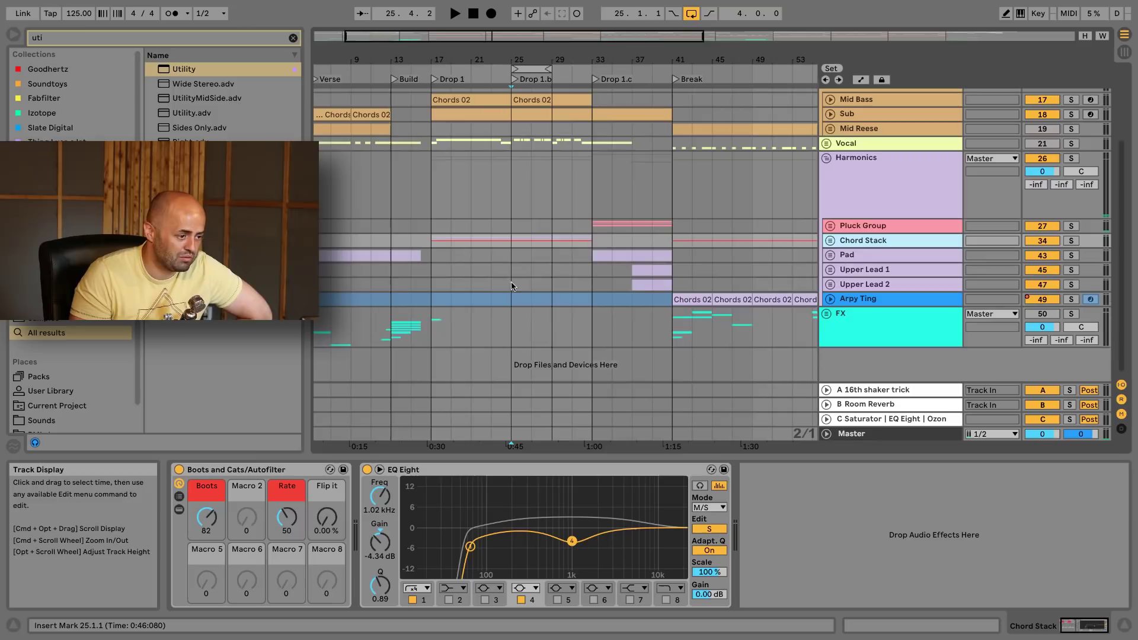
pyautogui.scroll(1, 448, 231)
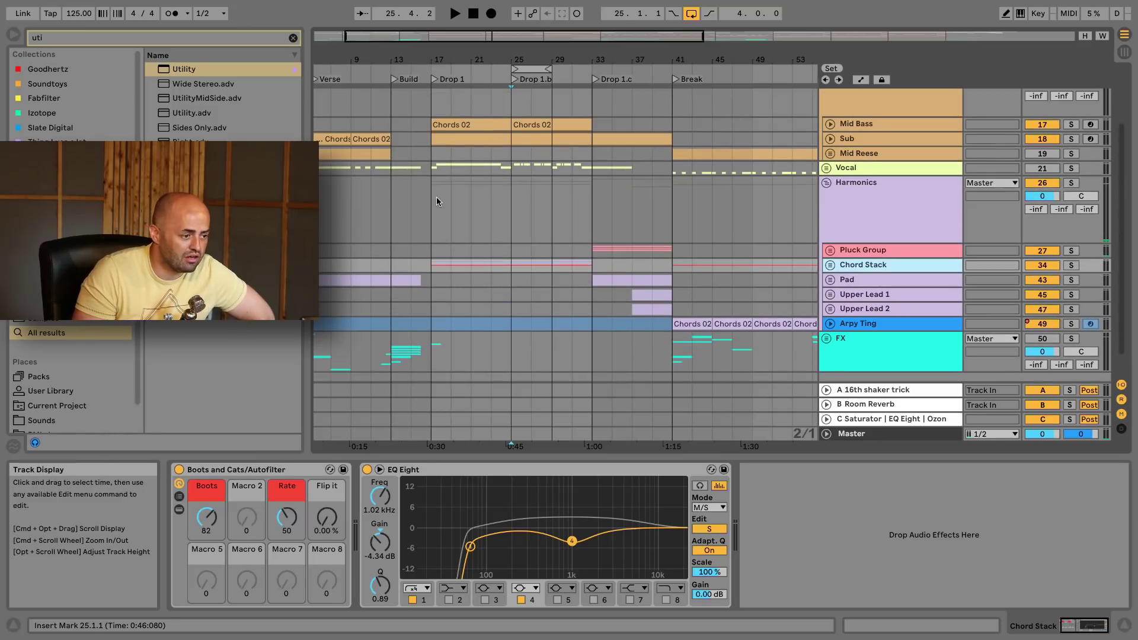
pyautogui.scroll(1, 523, 222)
# Play the loop from bar 25 with the Chord Stack group selected to check its mid/side EQ
pyautogui.click(509, 193)
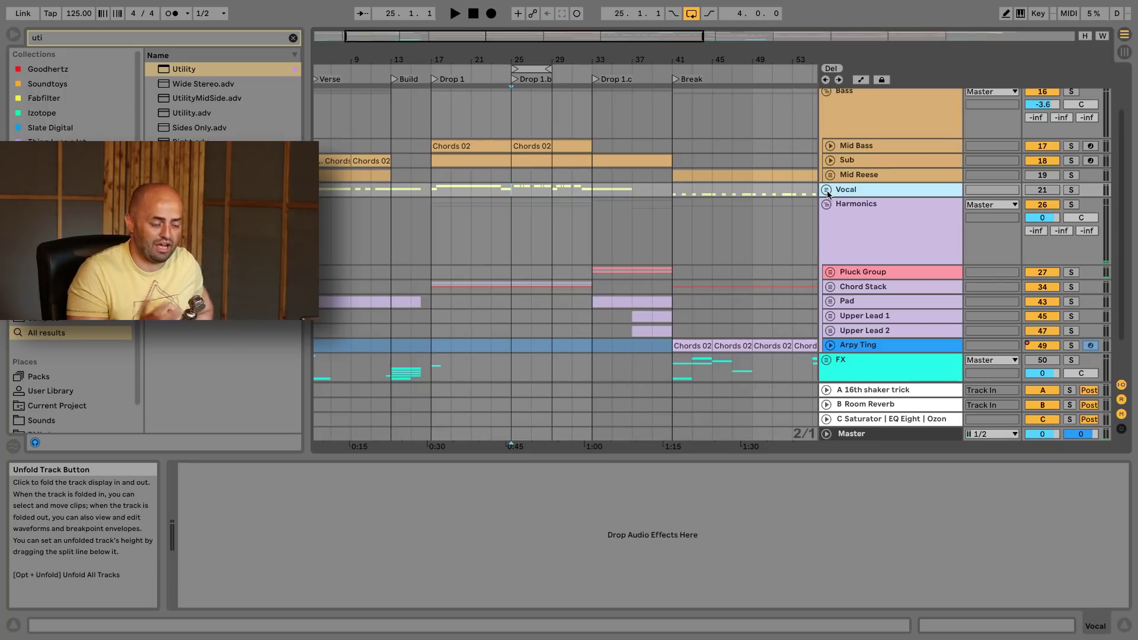
pyautogui.click(853, 245)
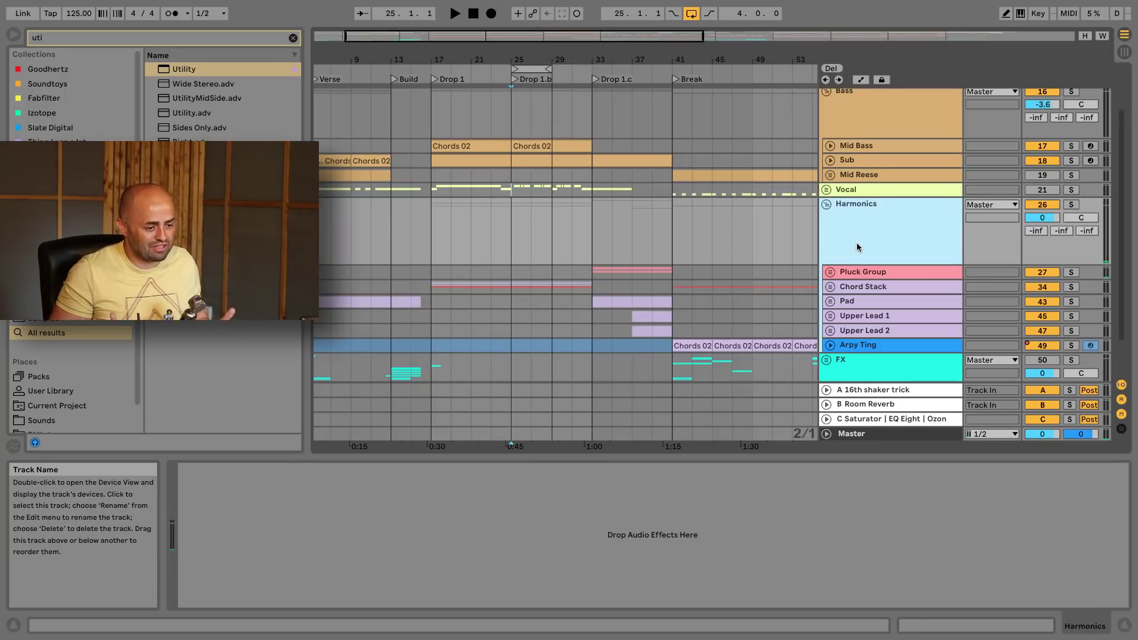
pyautogui.click(859, 287)
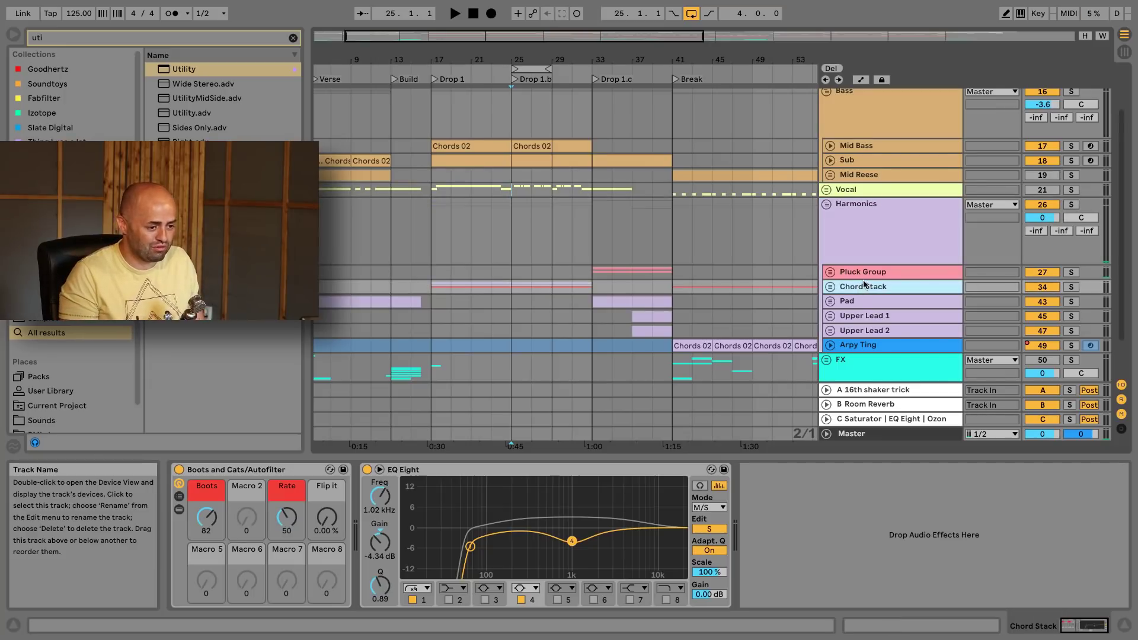
pyautogui.press('space')
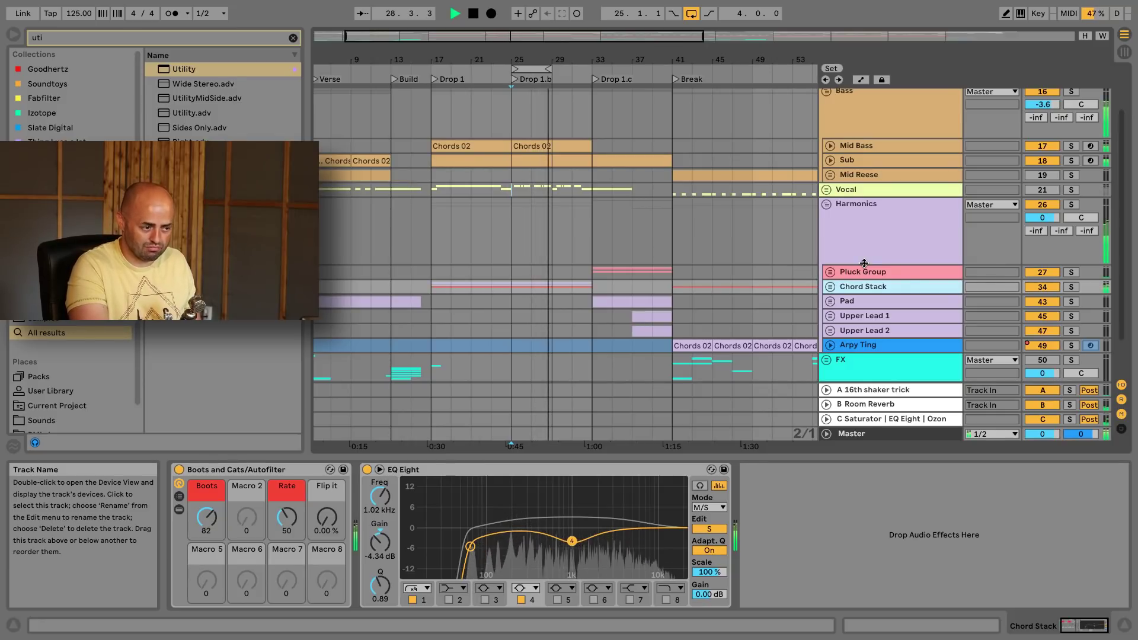
pyautogui.press('space')
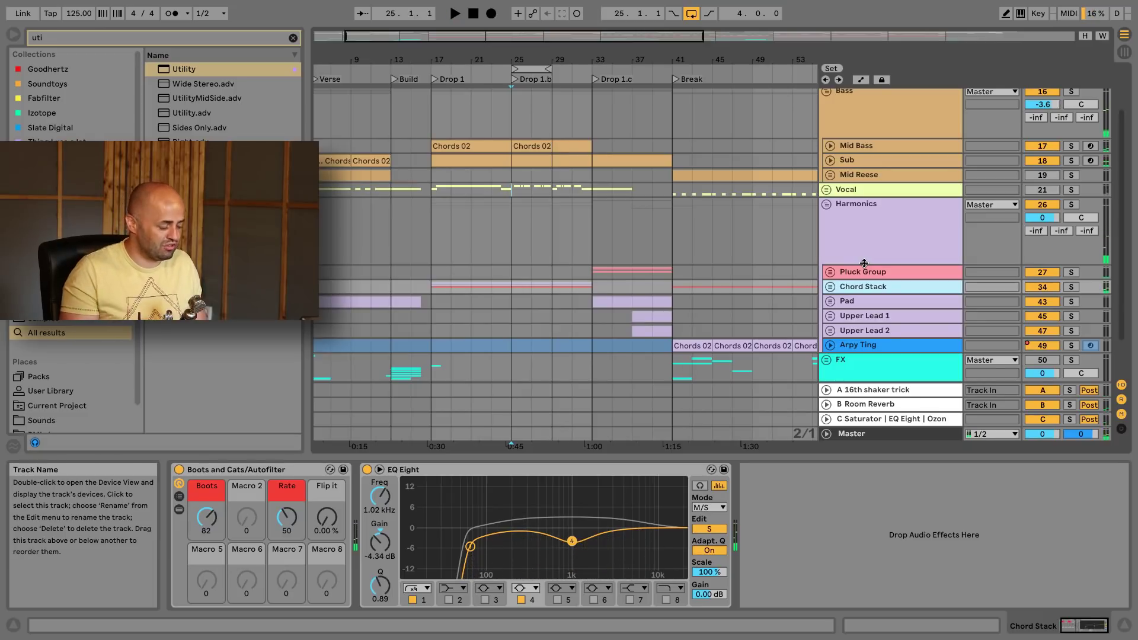